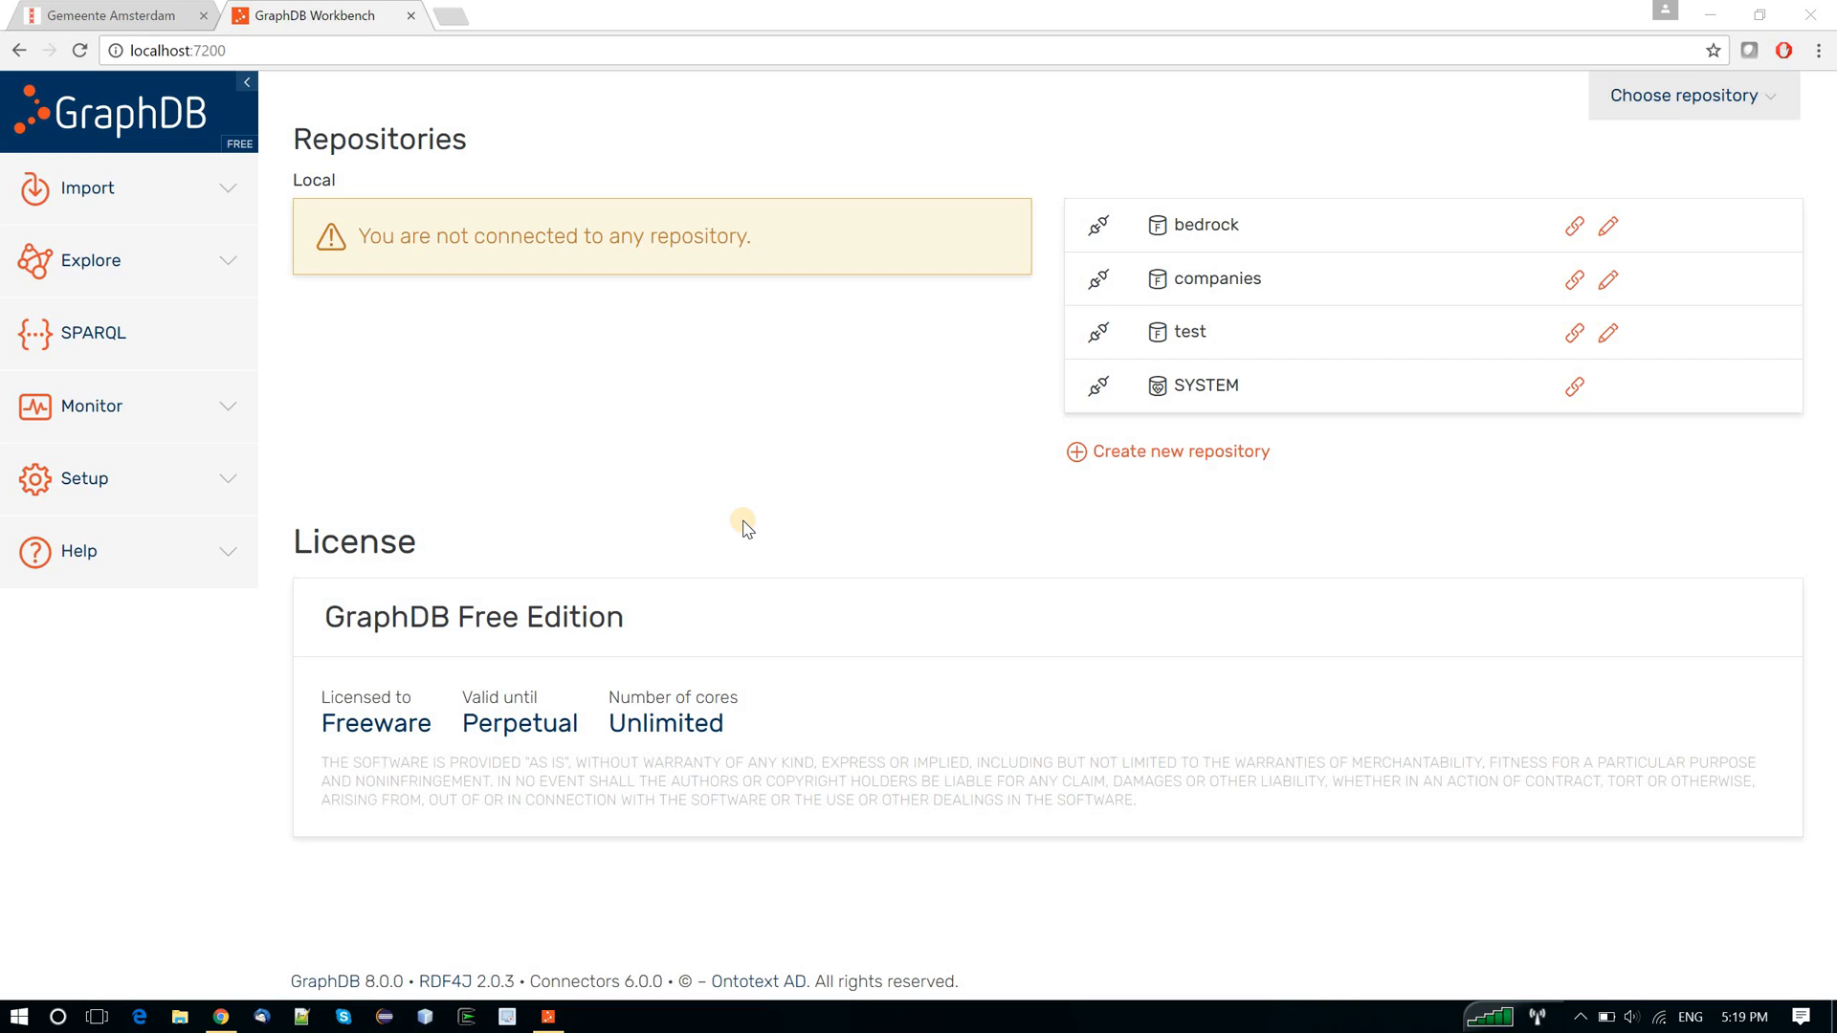
- Download the Eten & Drinken dataset in CSV format from the Gemeente Amsterdam open data page
left_click(91, 21)
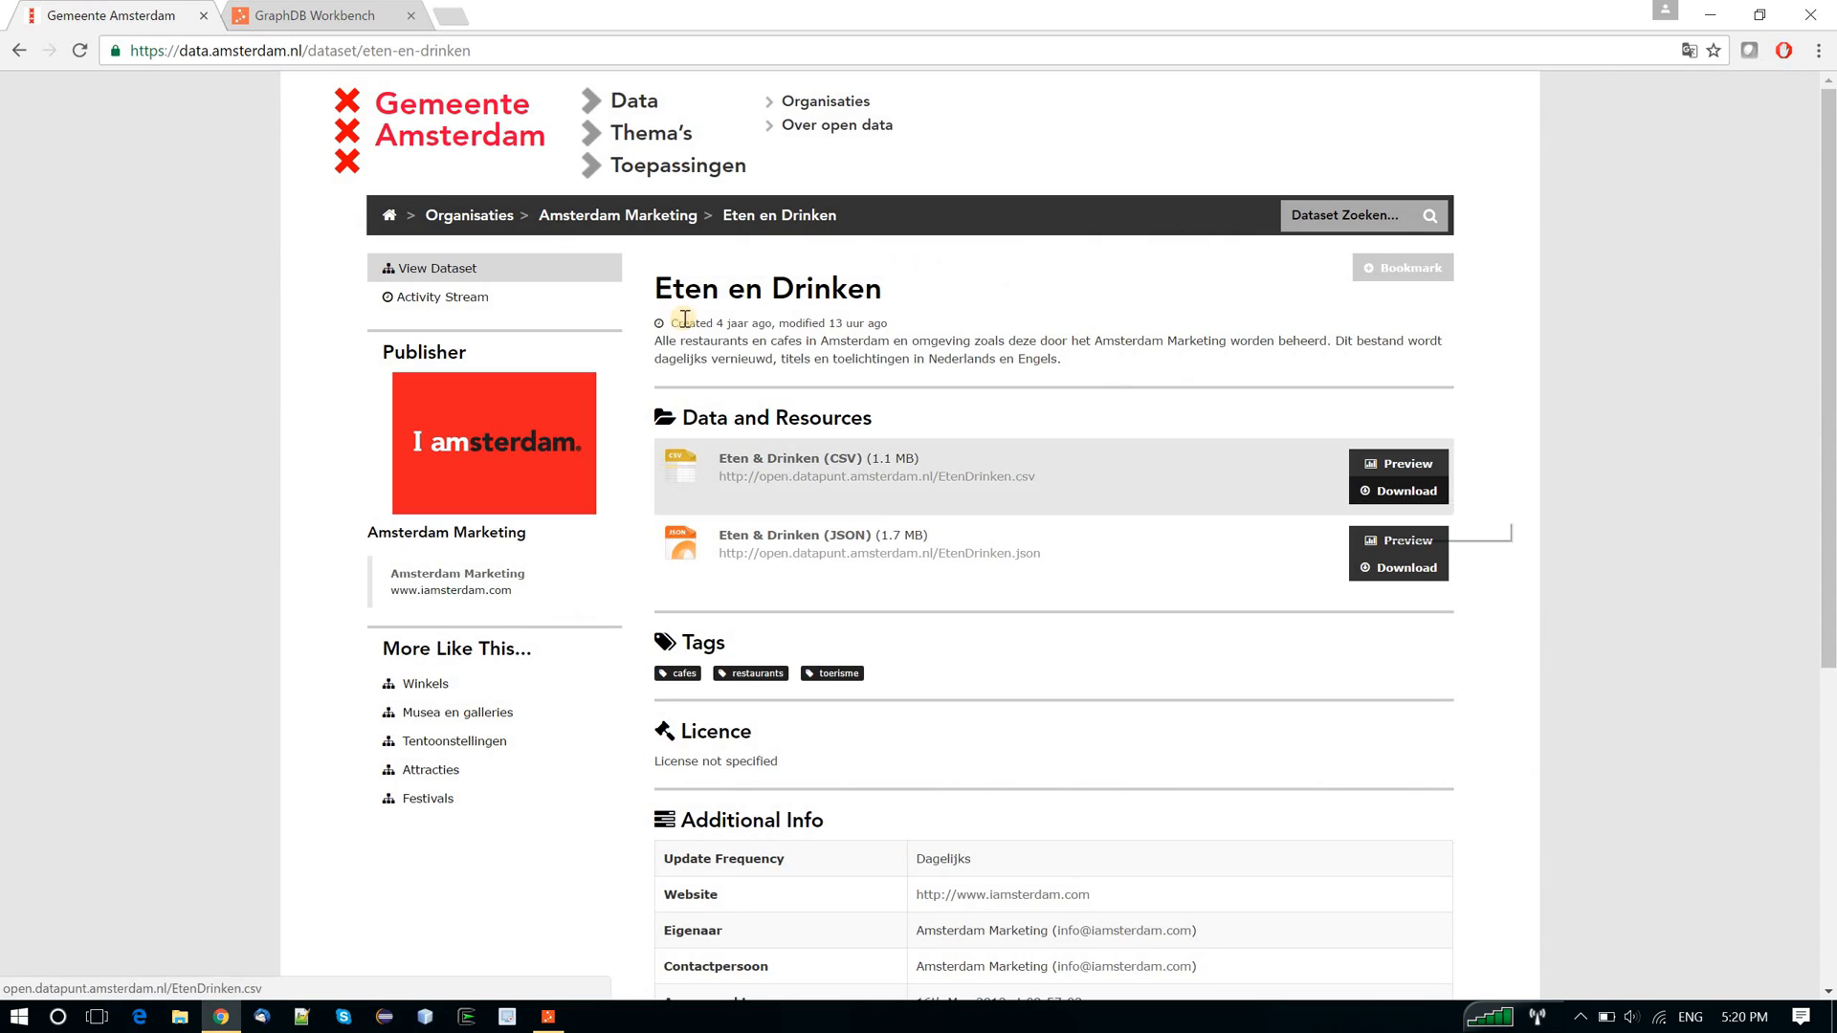
left_click(1399, 493)
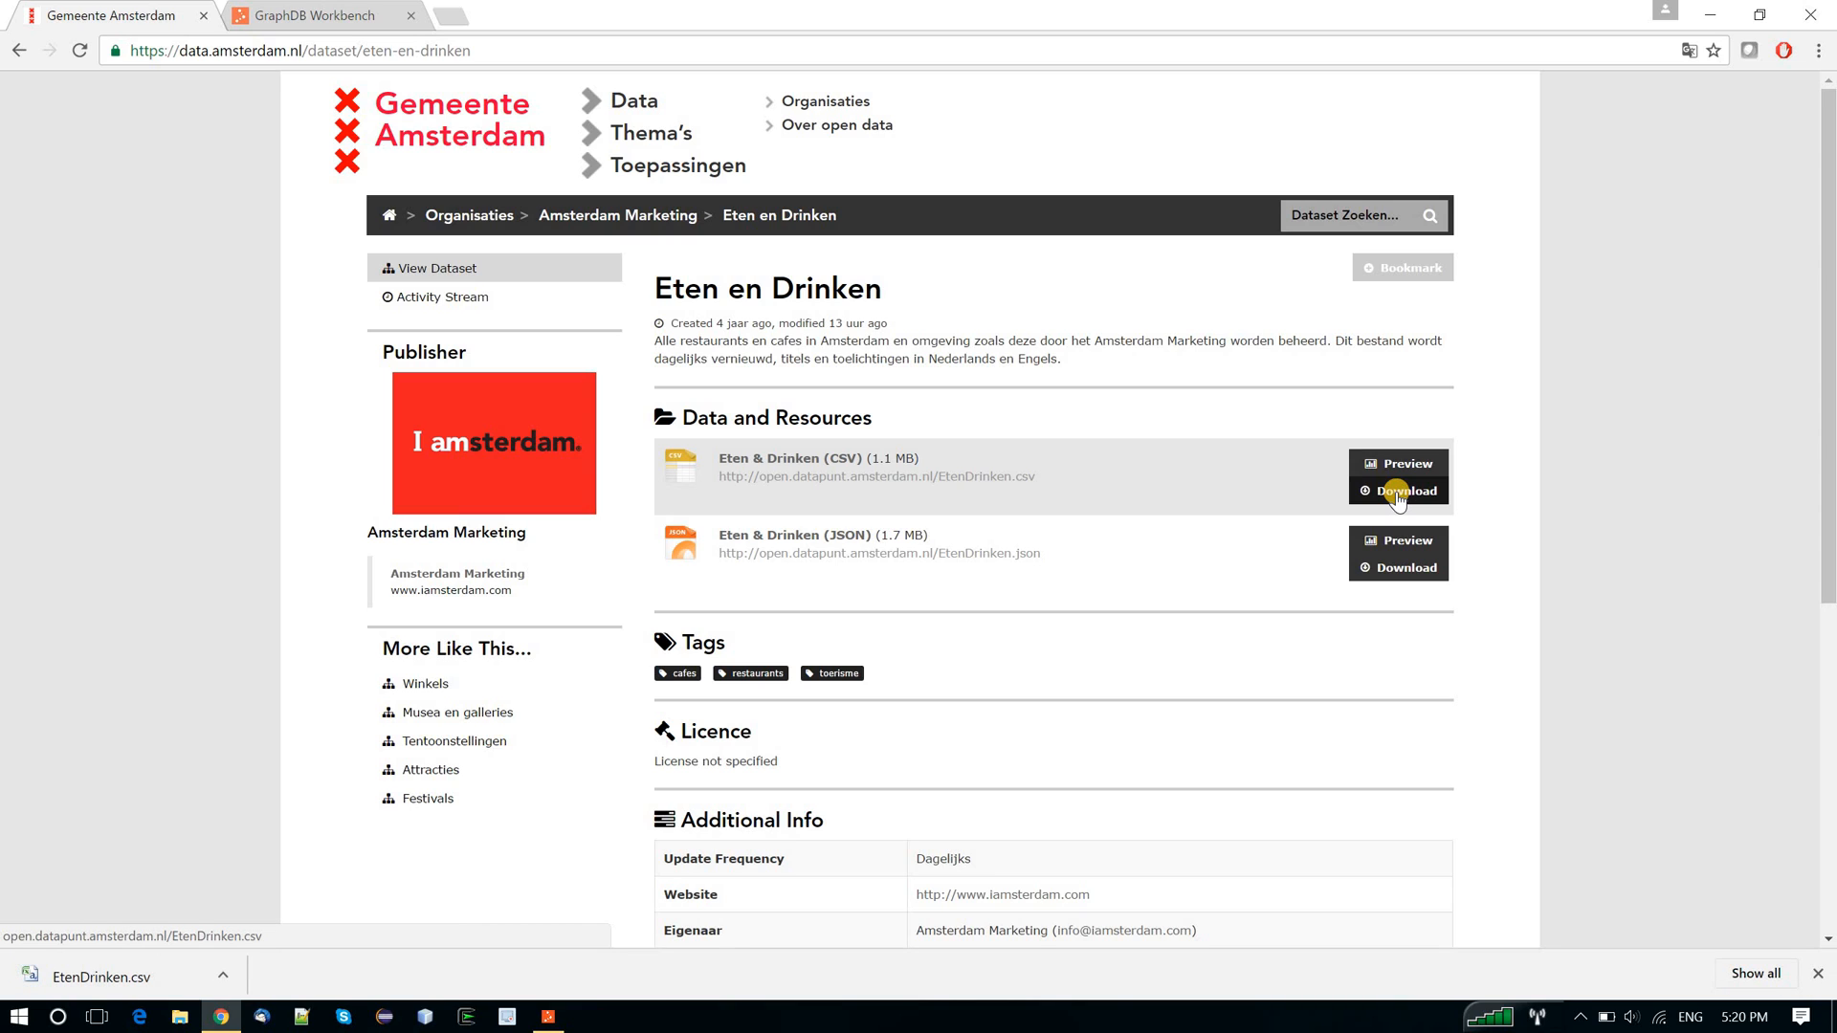
- Switch to GraphDB Workbench and start a new repository with EtenDrinken as both its ID and title
left_click(355, 18)
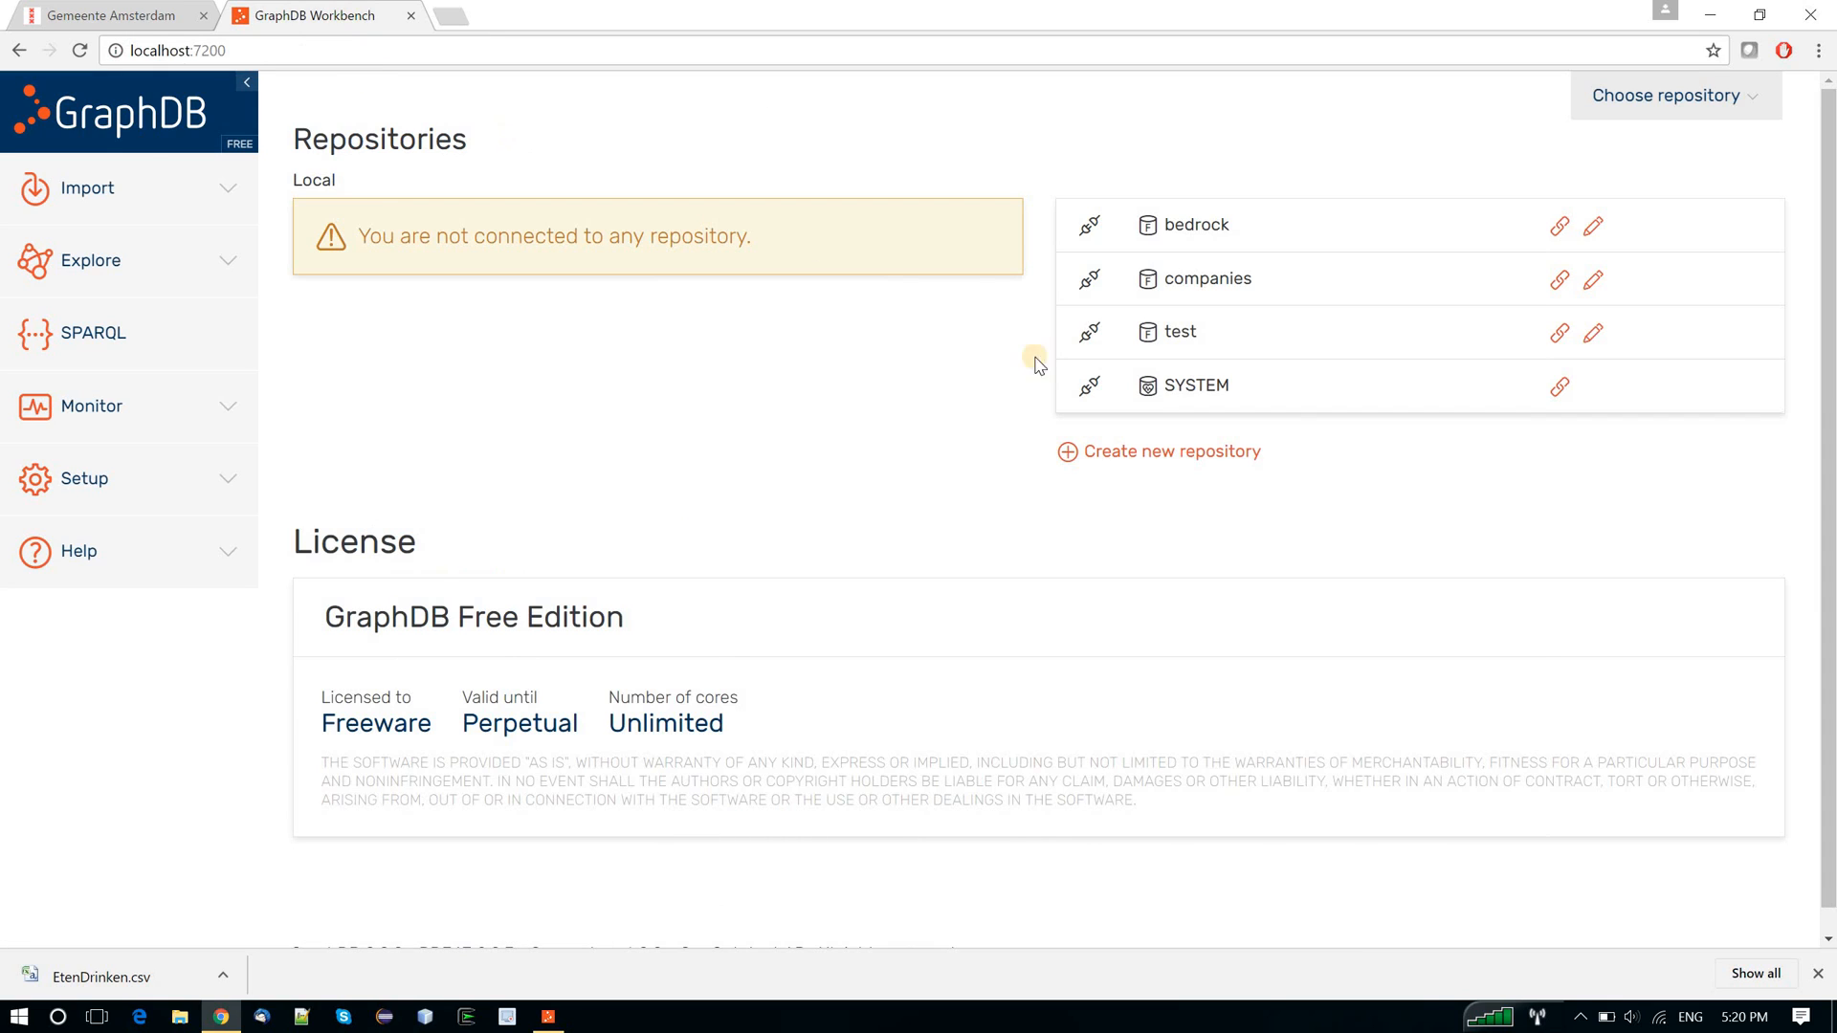
left_click(1158, 457)
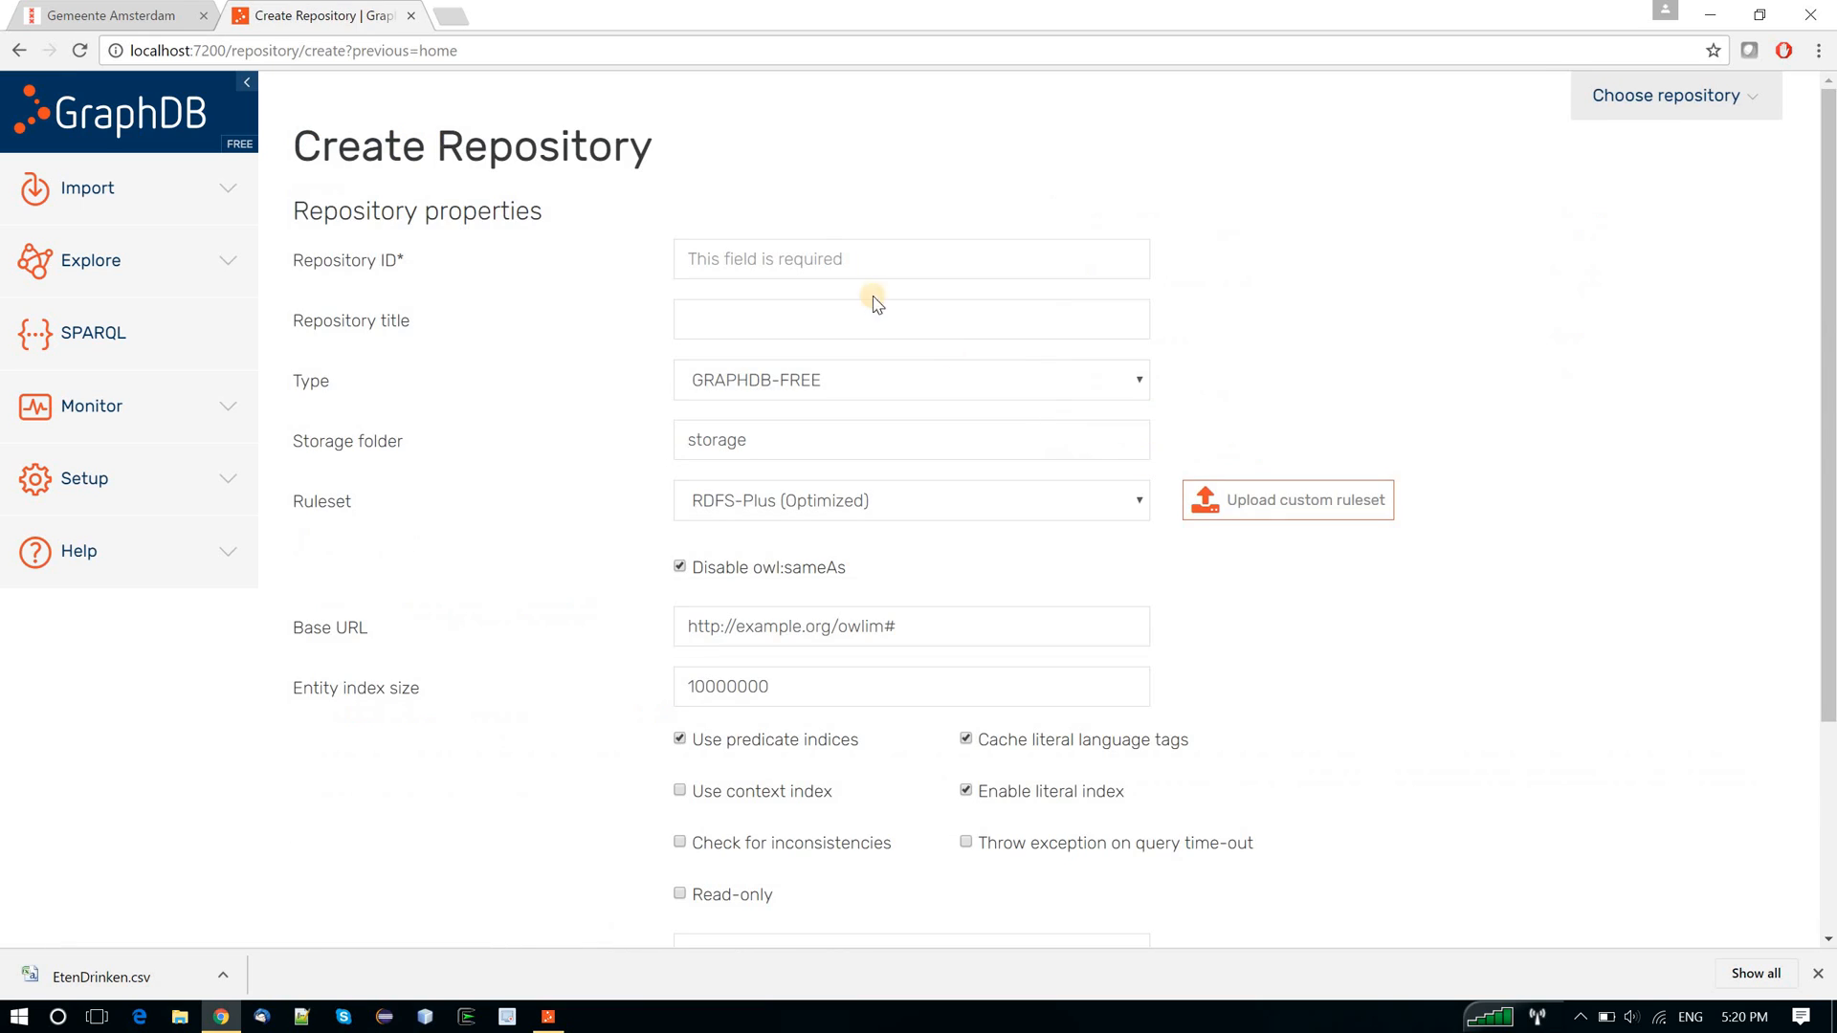
left_click(820, 247)
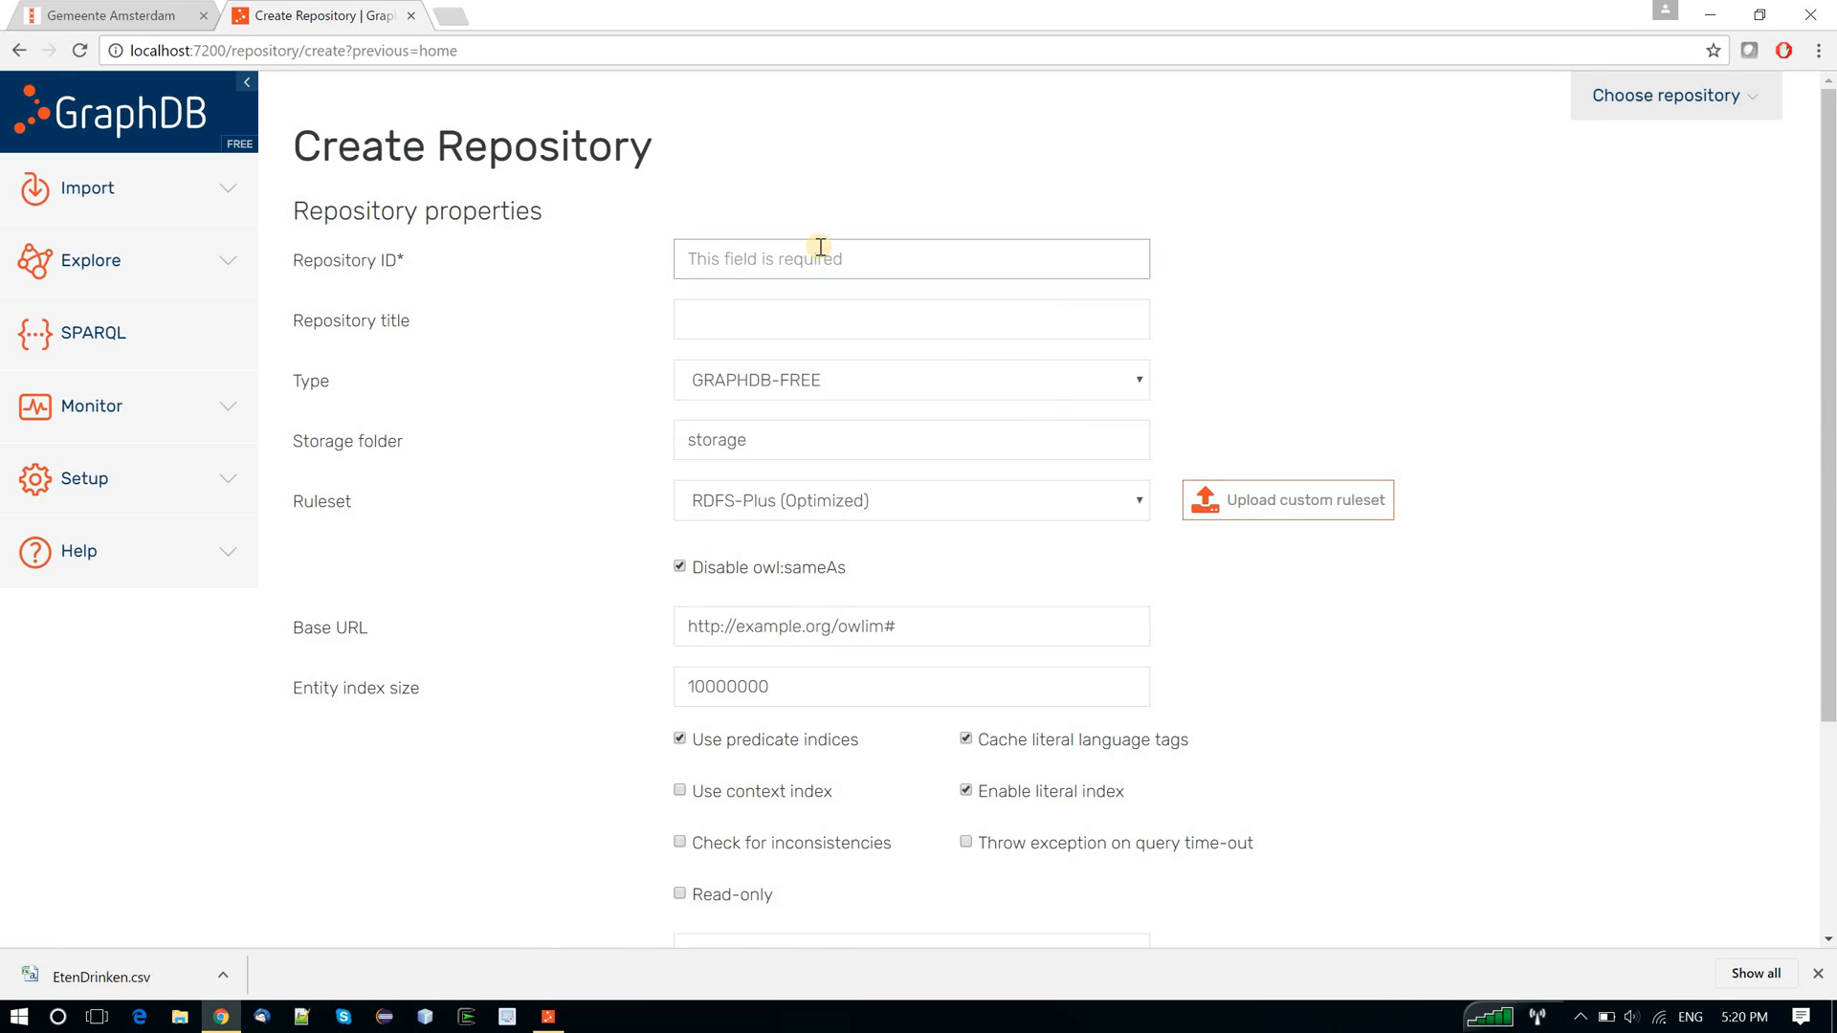
type("EtenDrinken")
key("Tab")
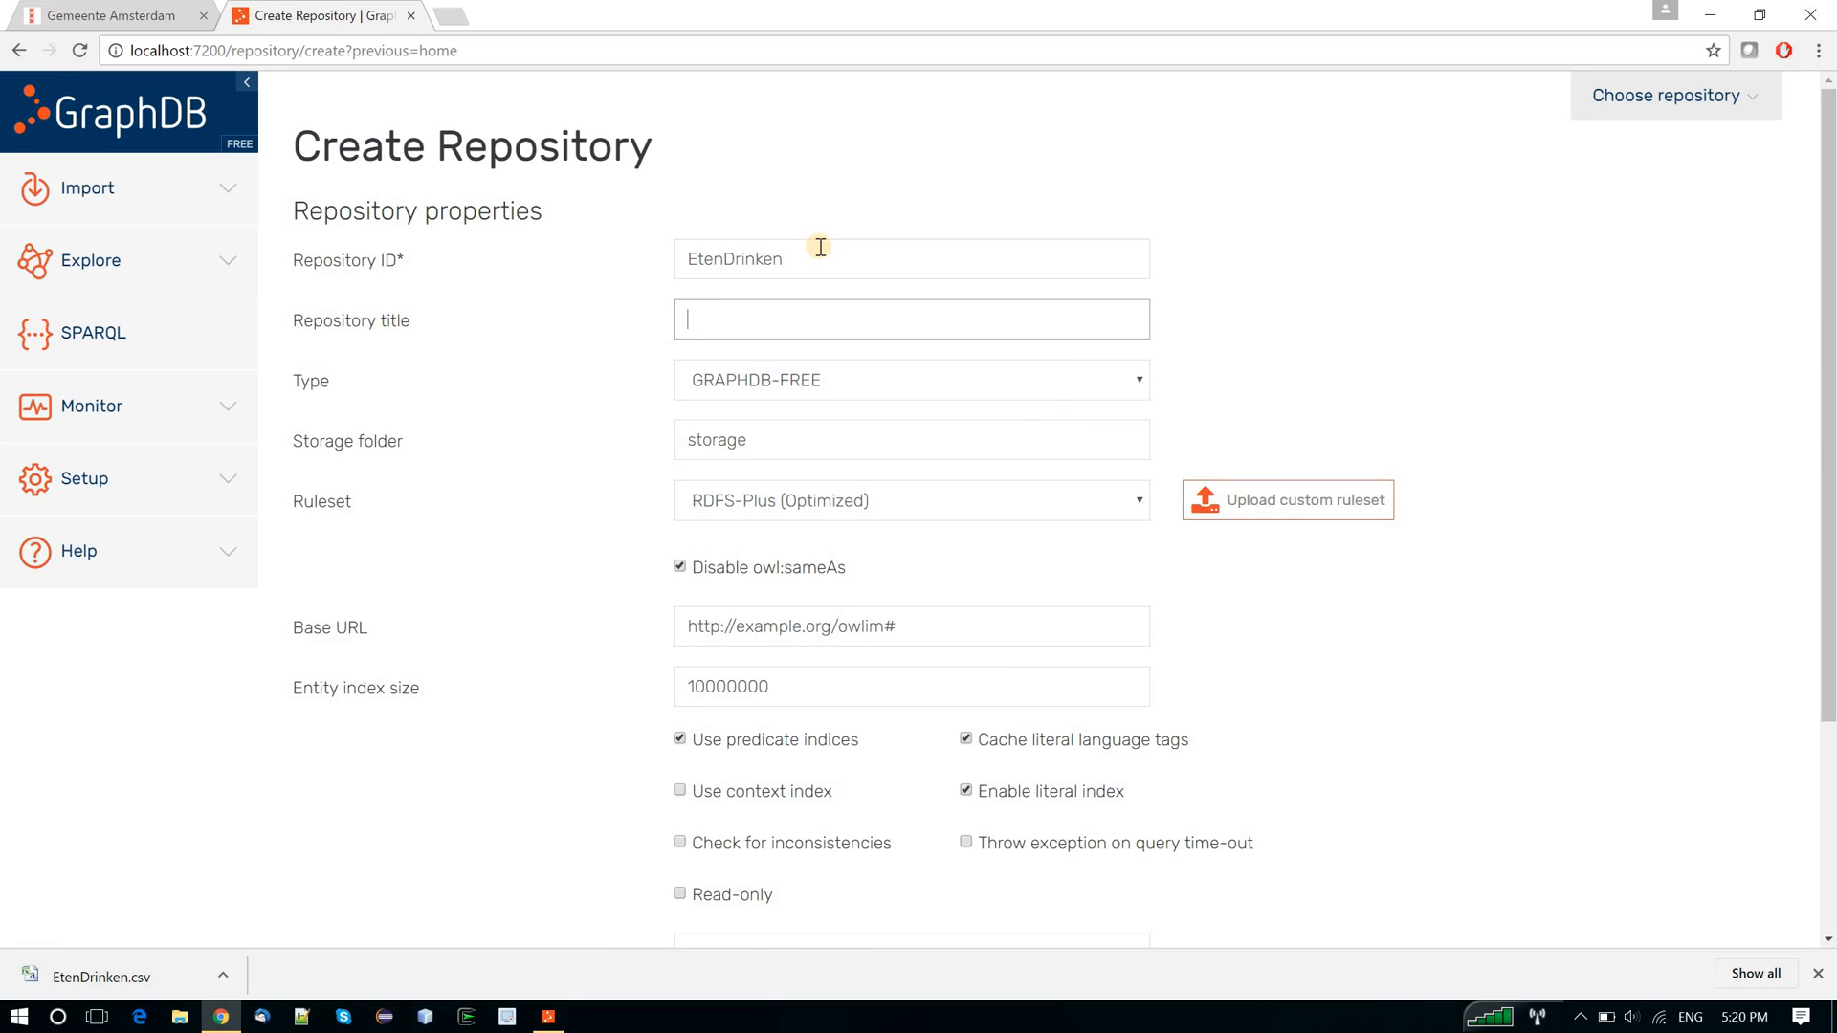
type("EtenDrinken")
left_click(930, 515)
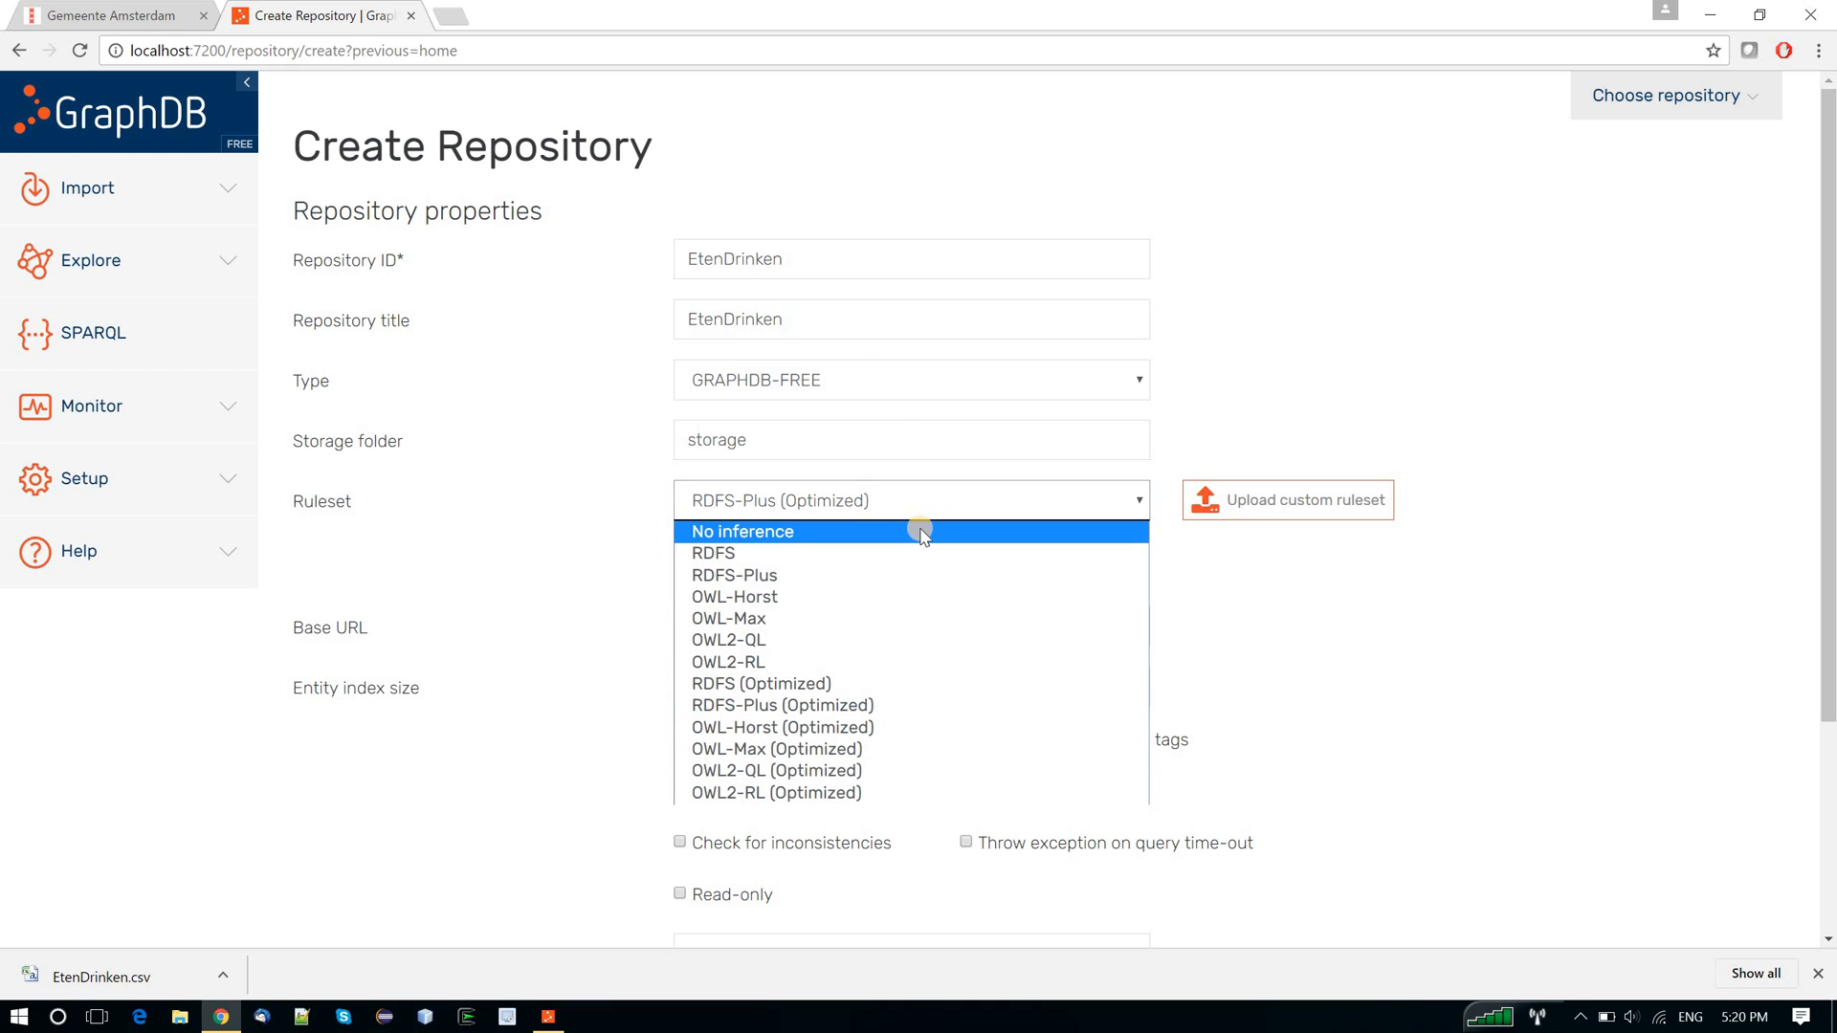
left_click(922, 532)
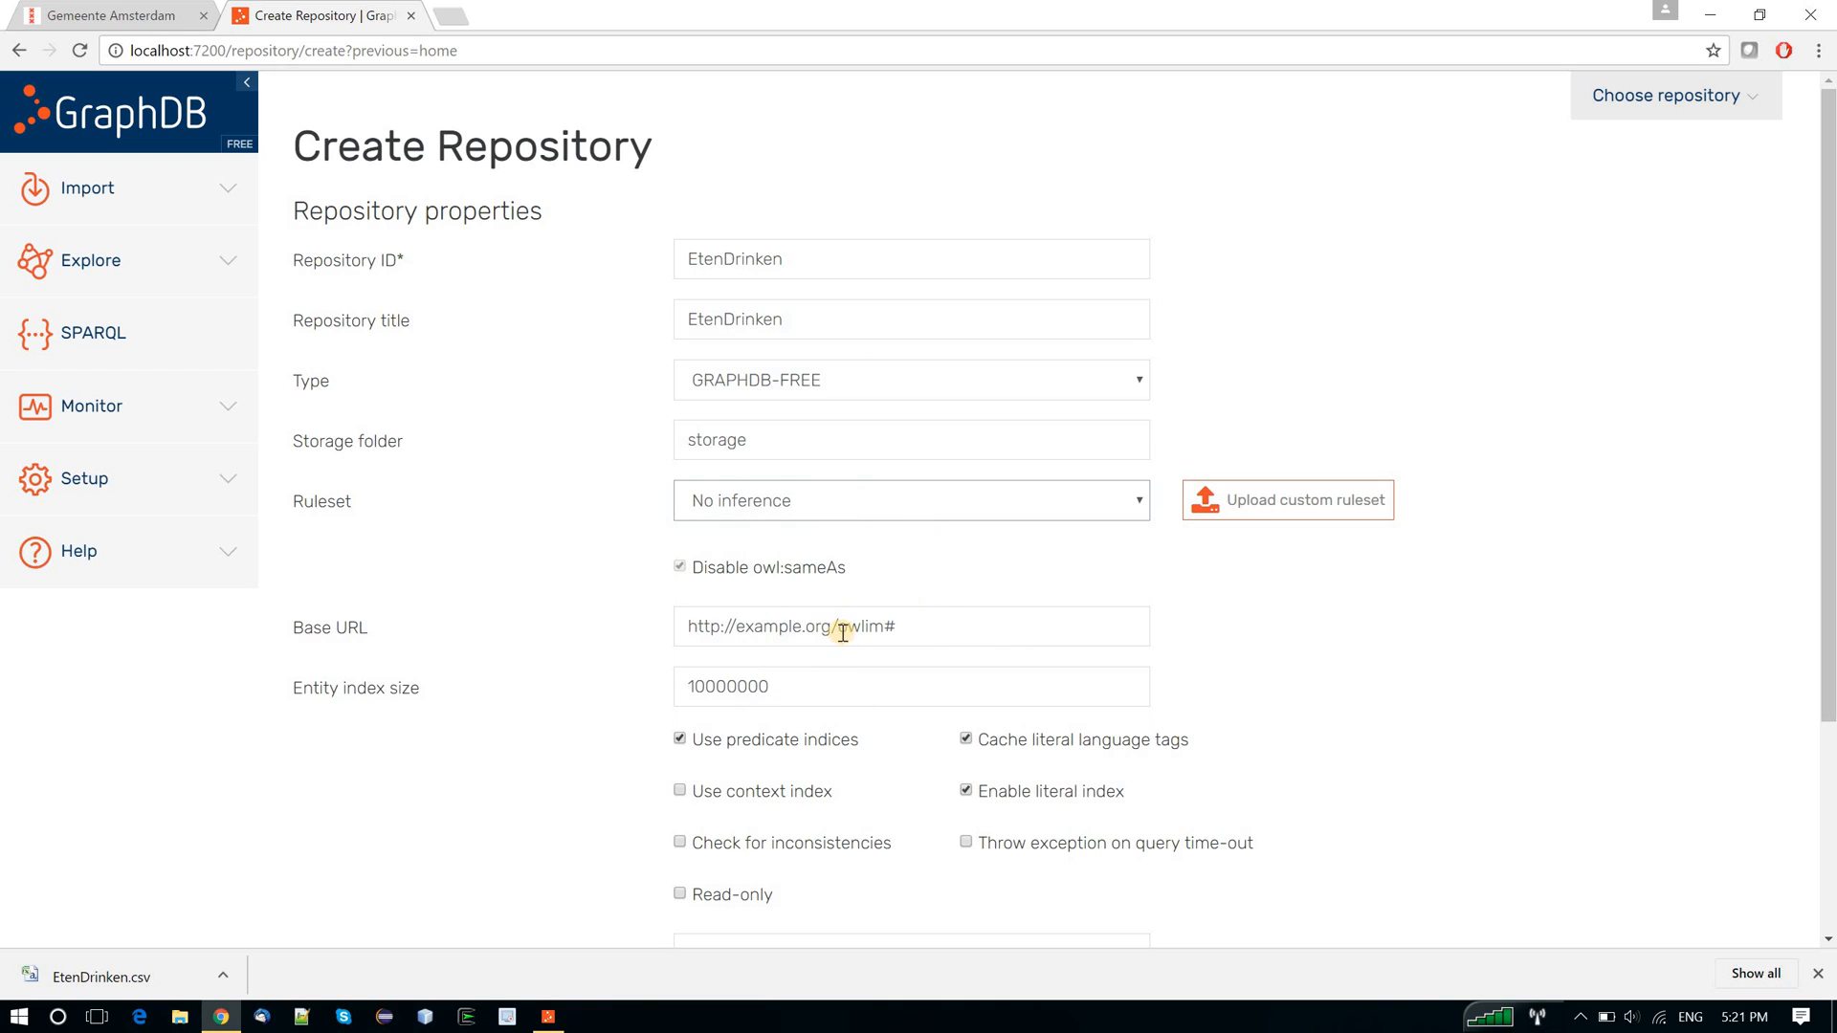
left_click_drag(839, 628, 918, 628)
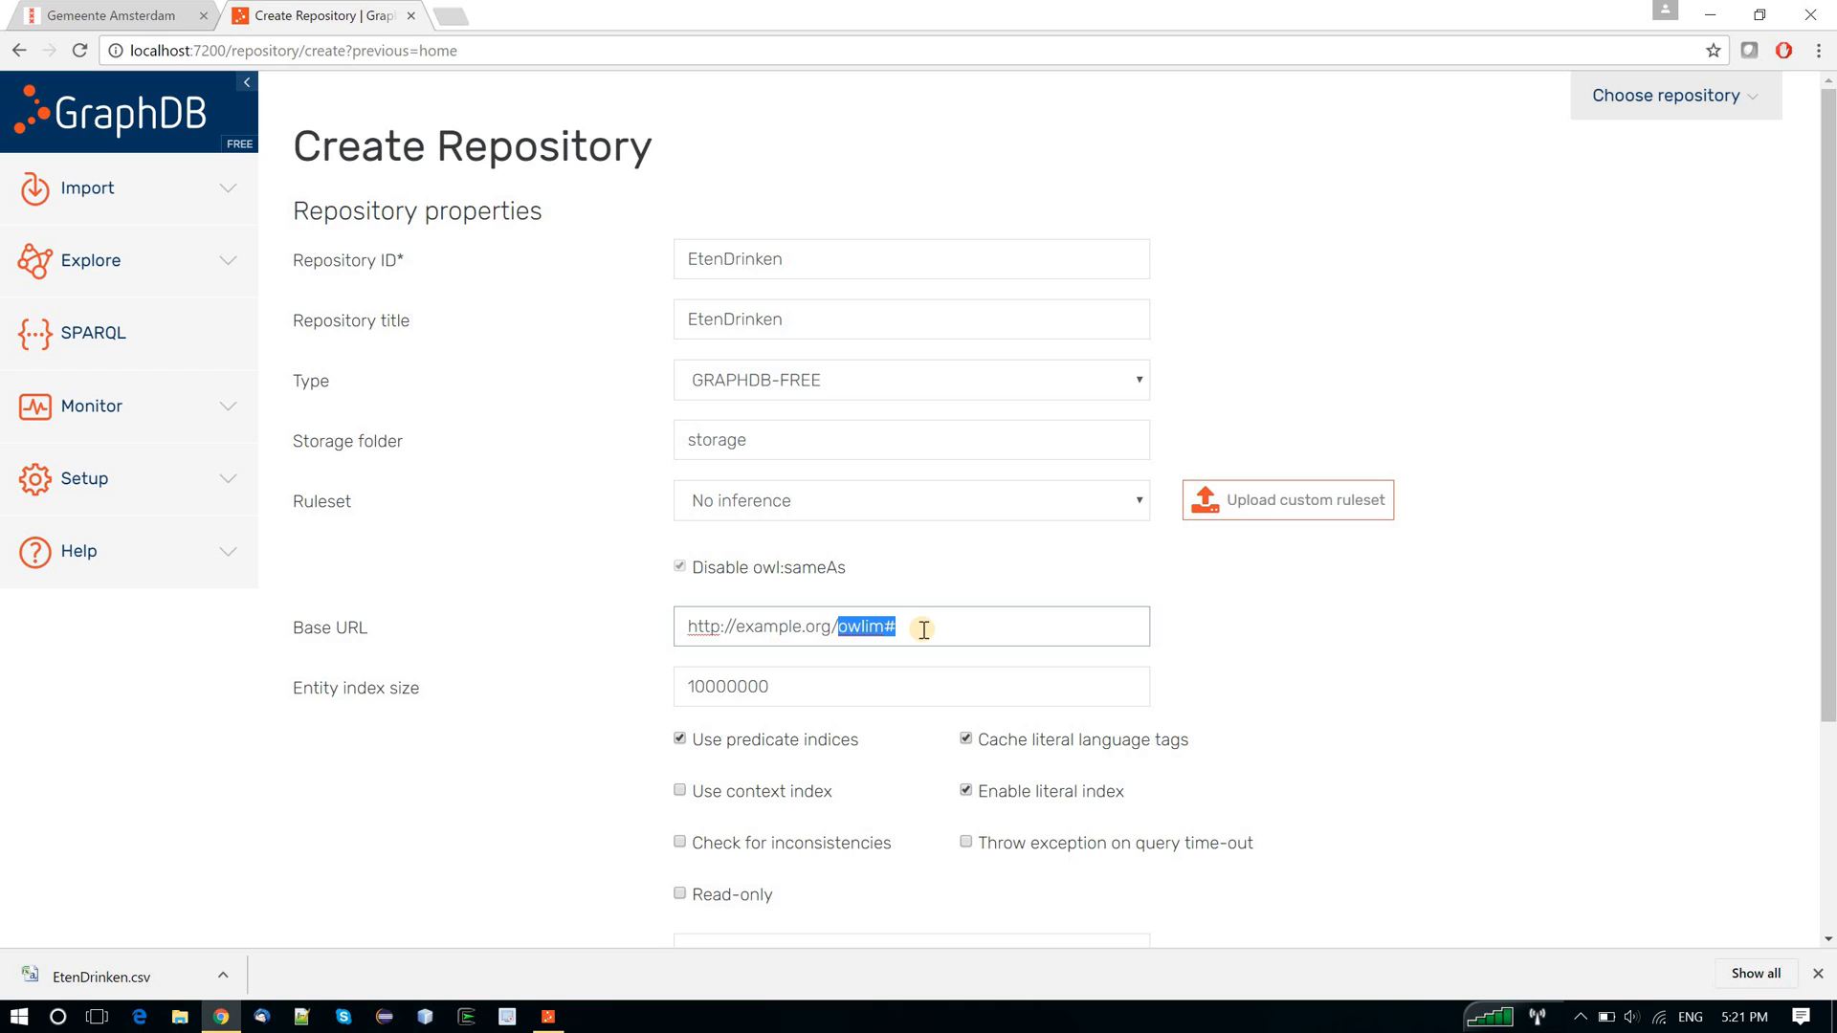
type("etend")
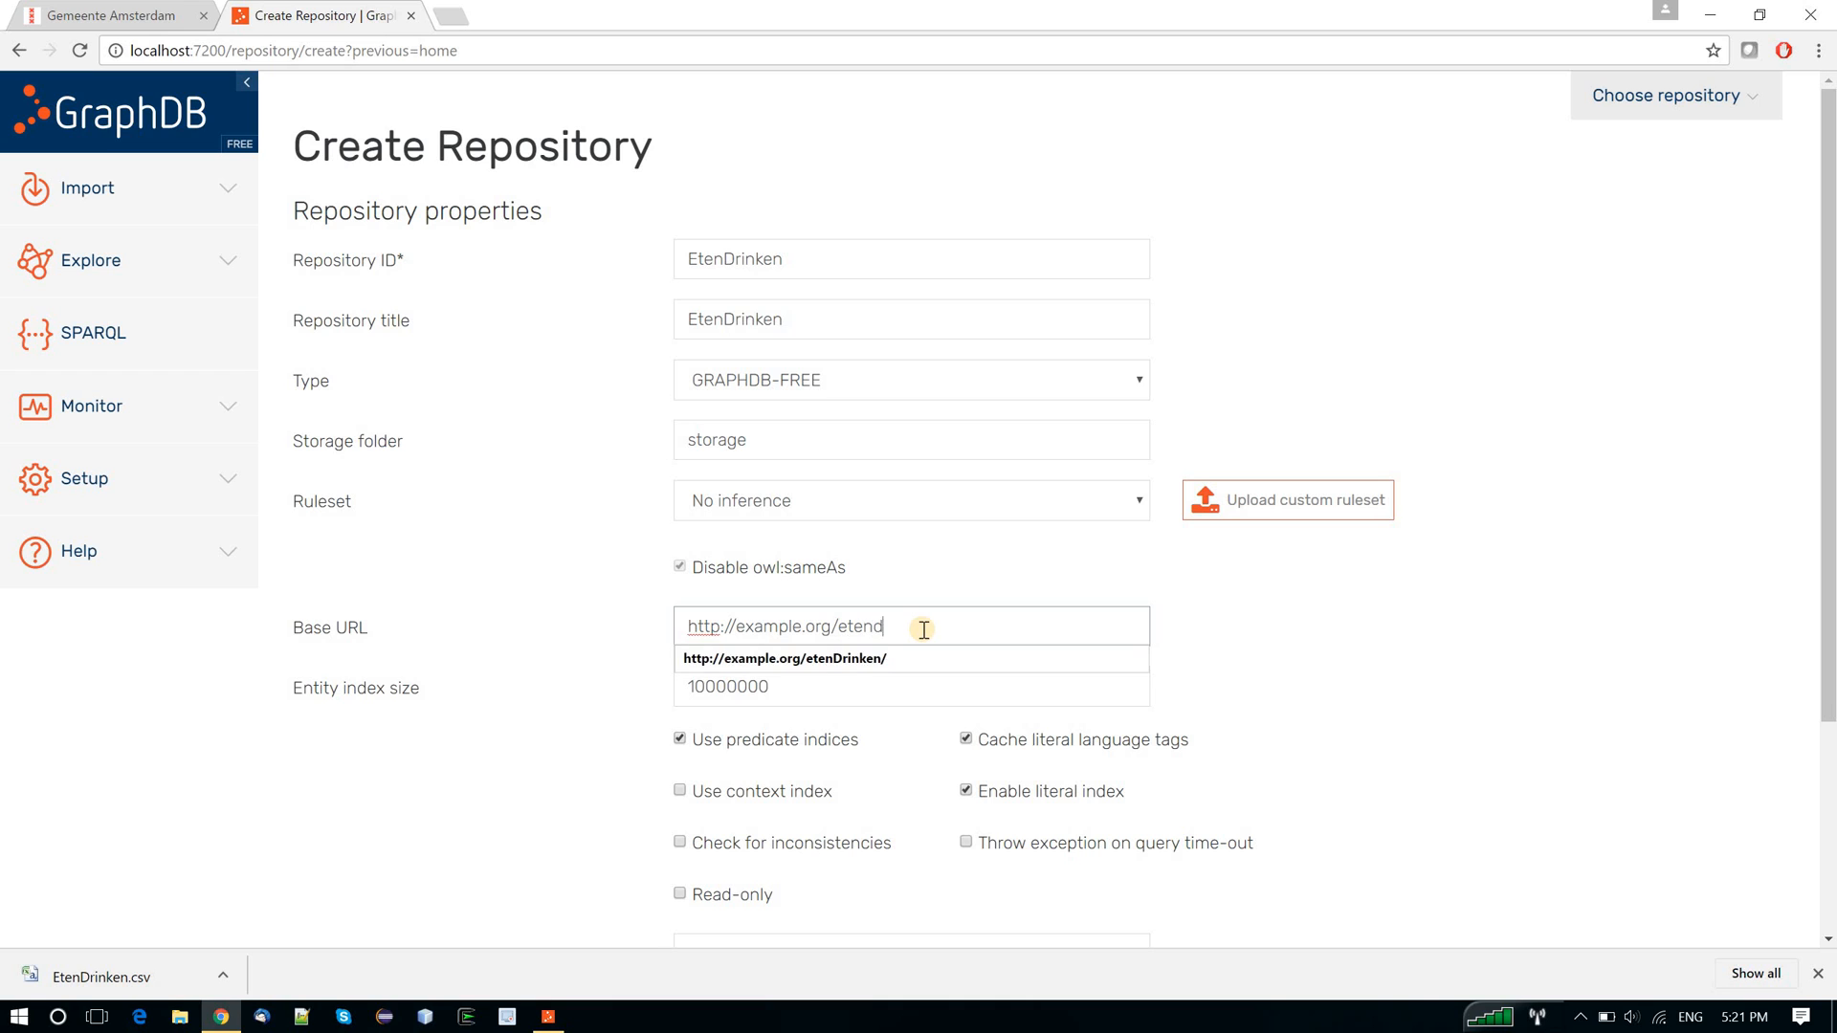
key("Down")
key("Return")
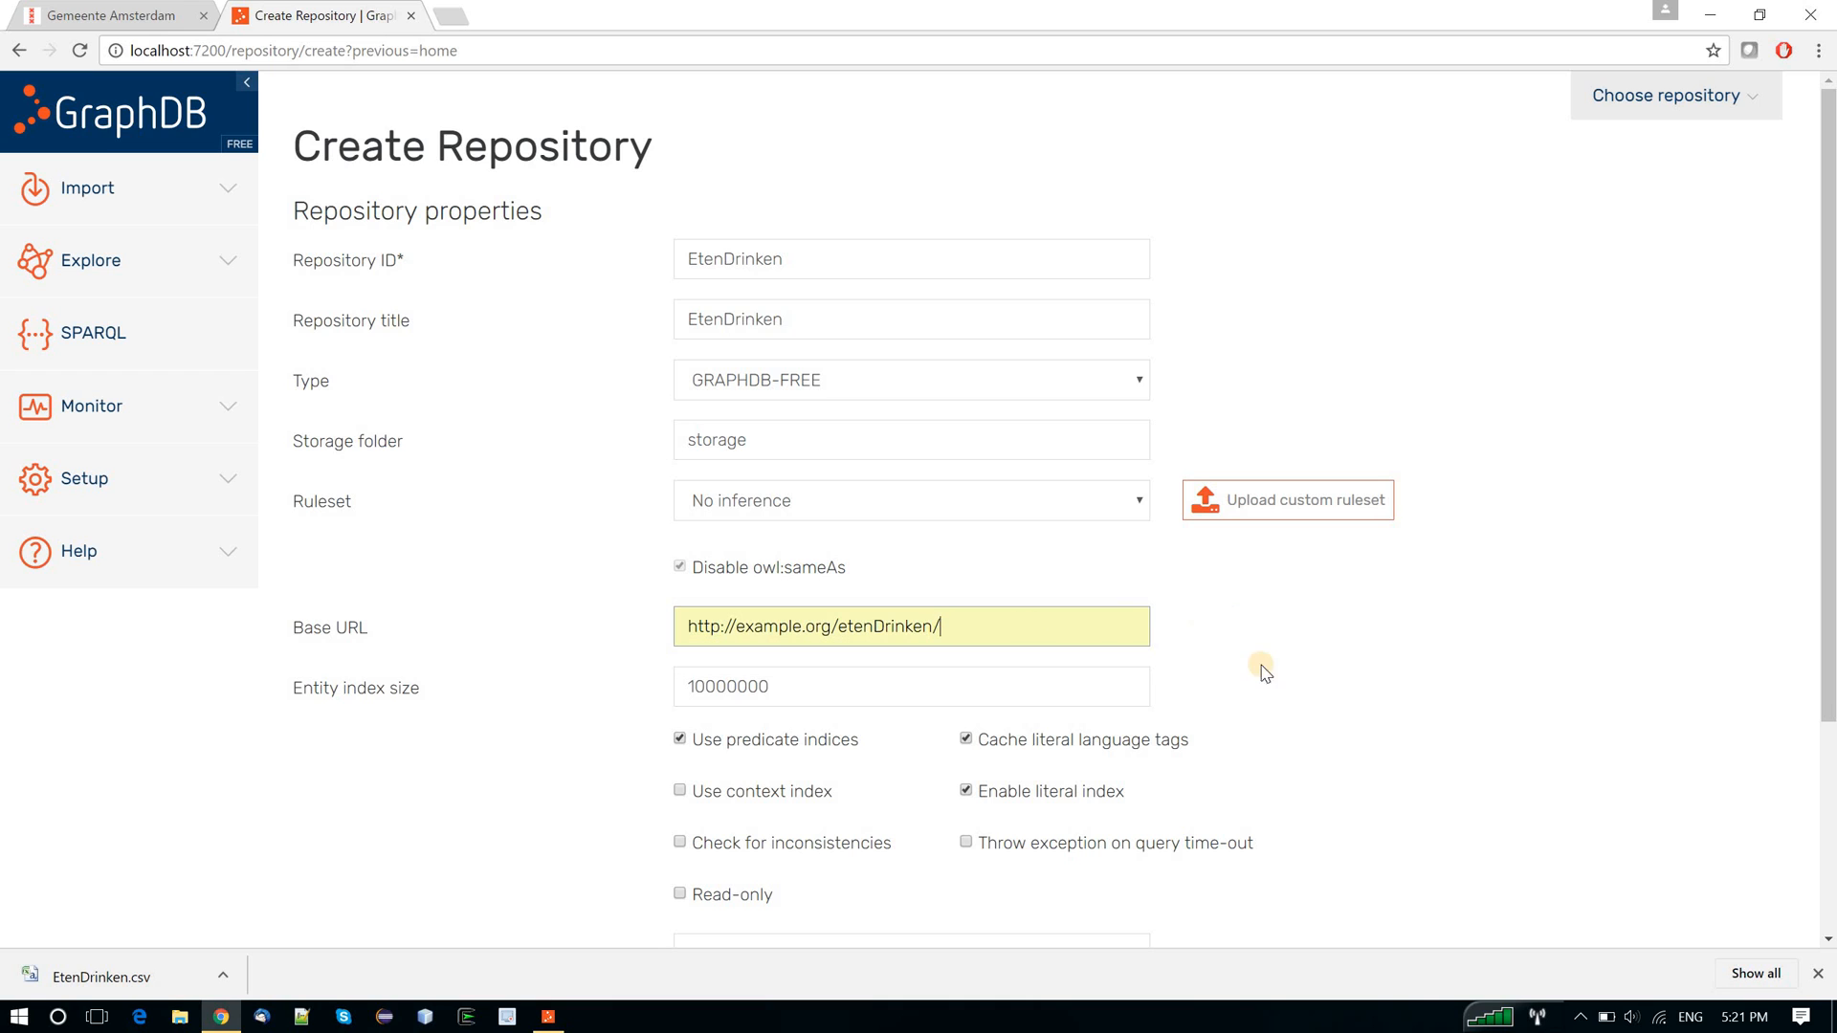
- Create the configured repository and choose EtenDrinken as the active repository
scroll(1271, 689, "down", 3)
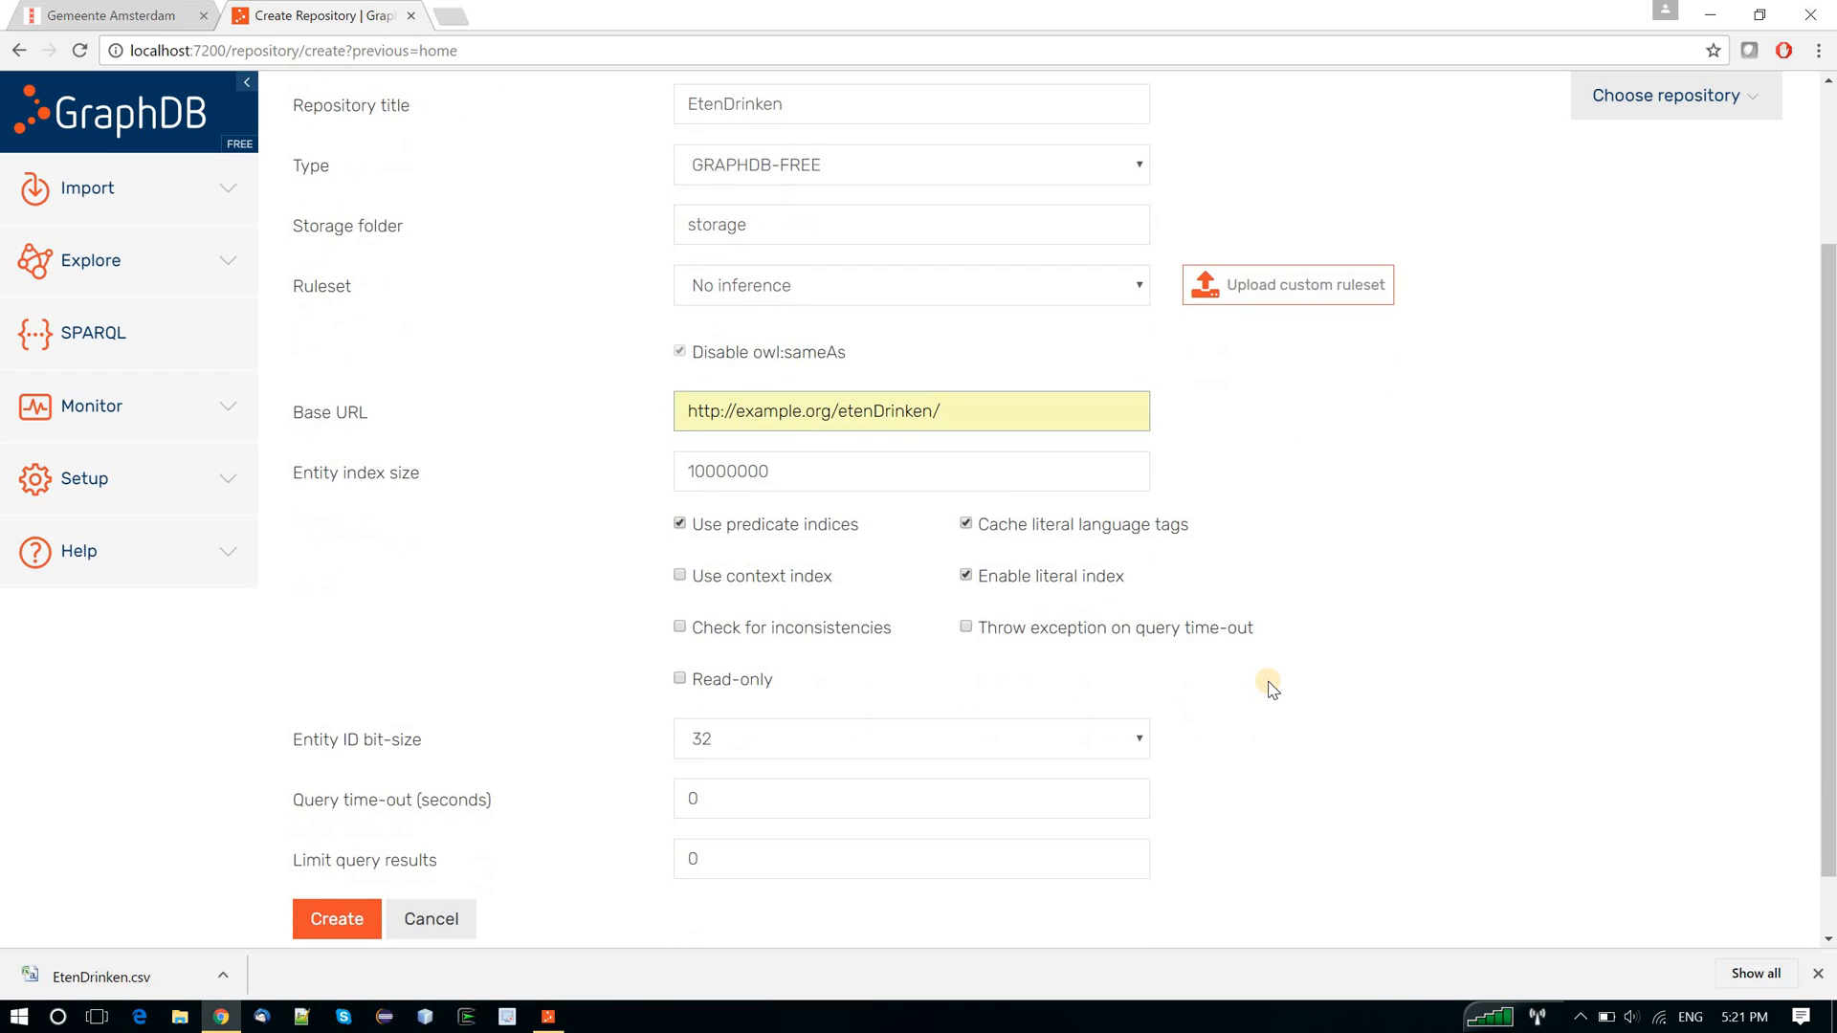
scroll(1271, 689, "down", 1)
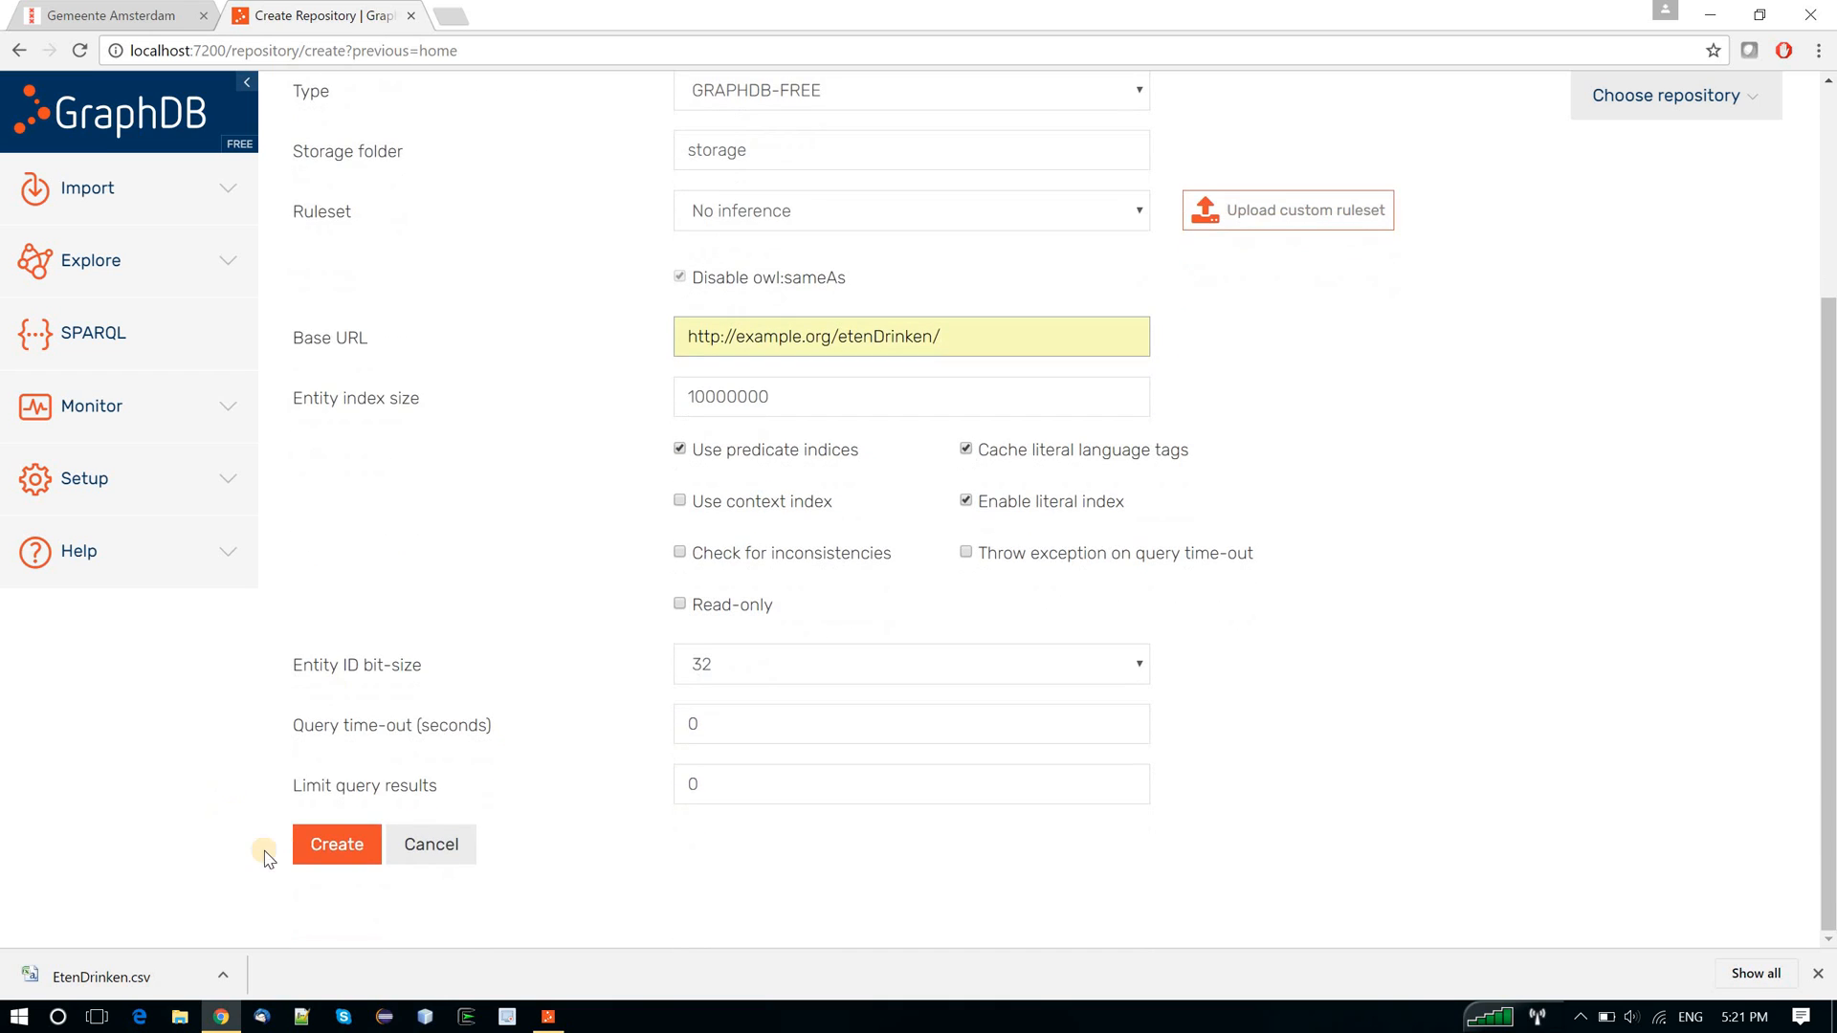
left_click(314, 848)
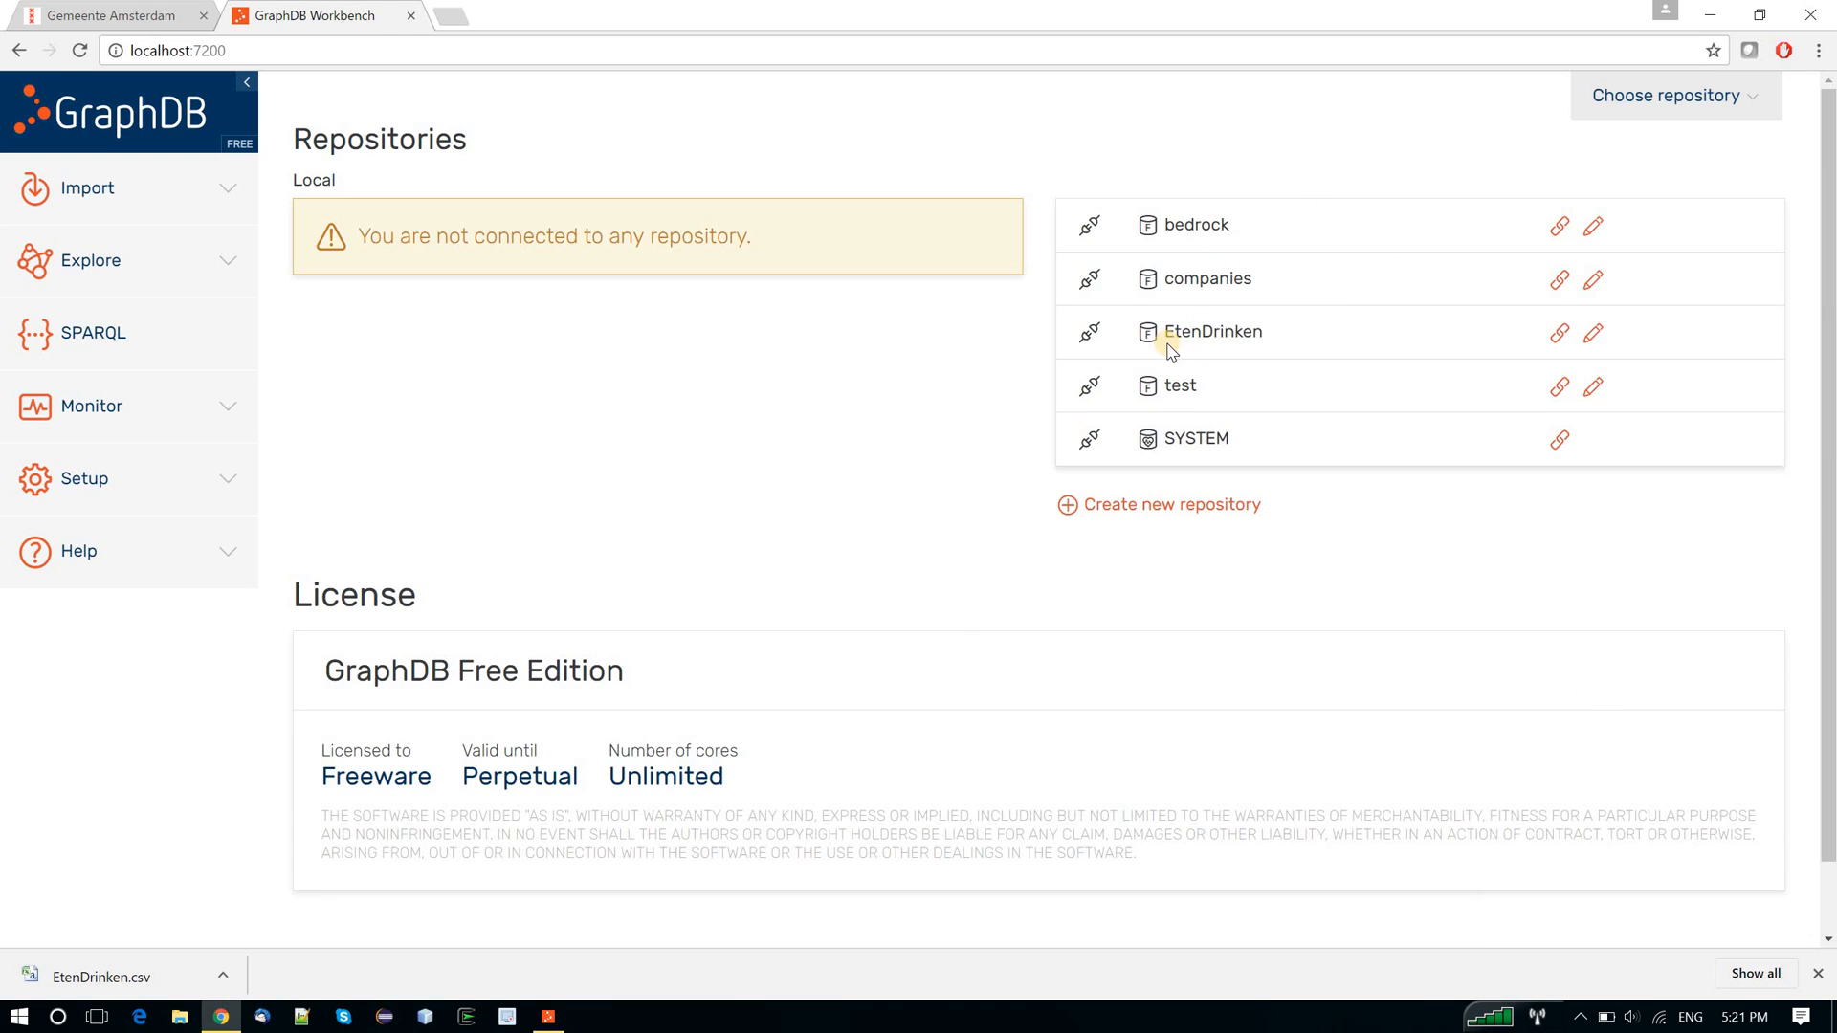
left_click(1722, 102)
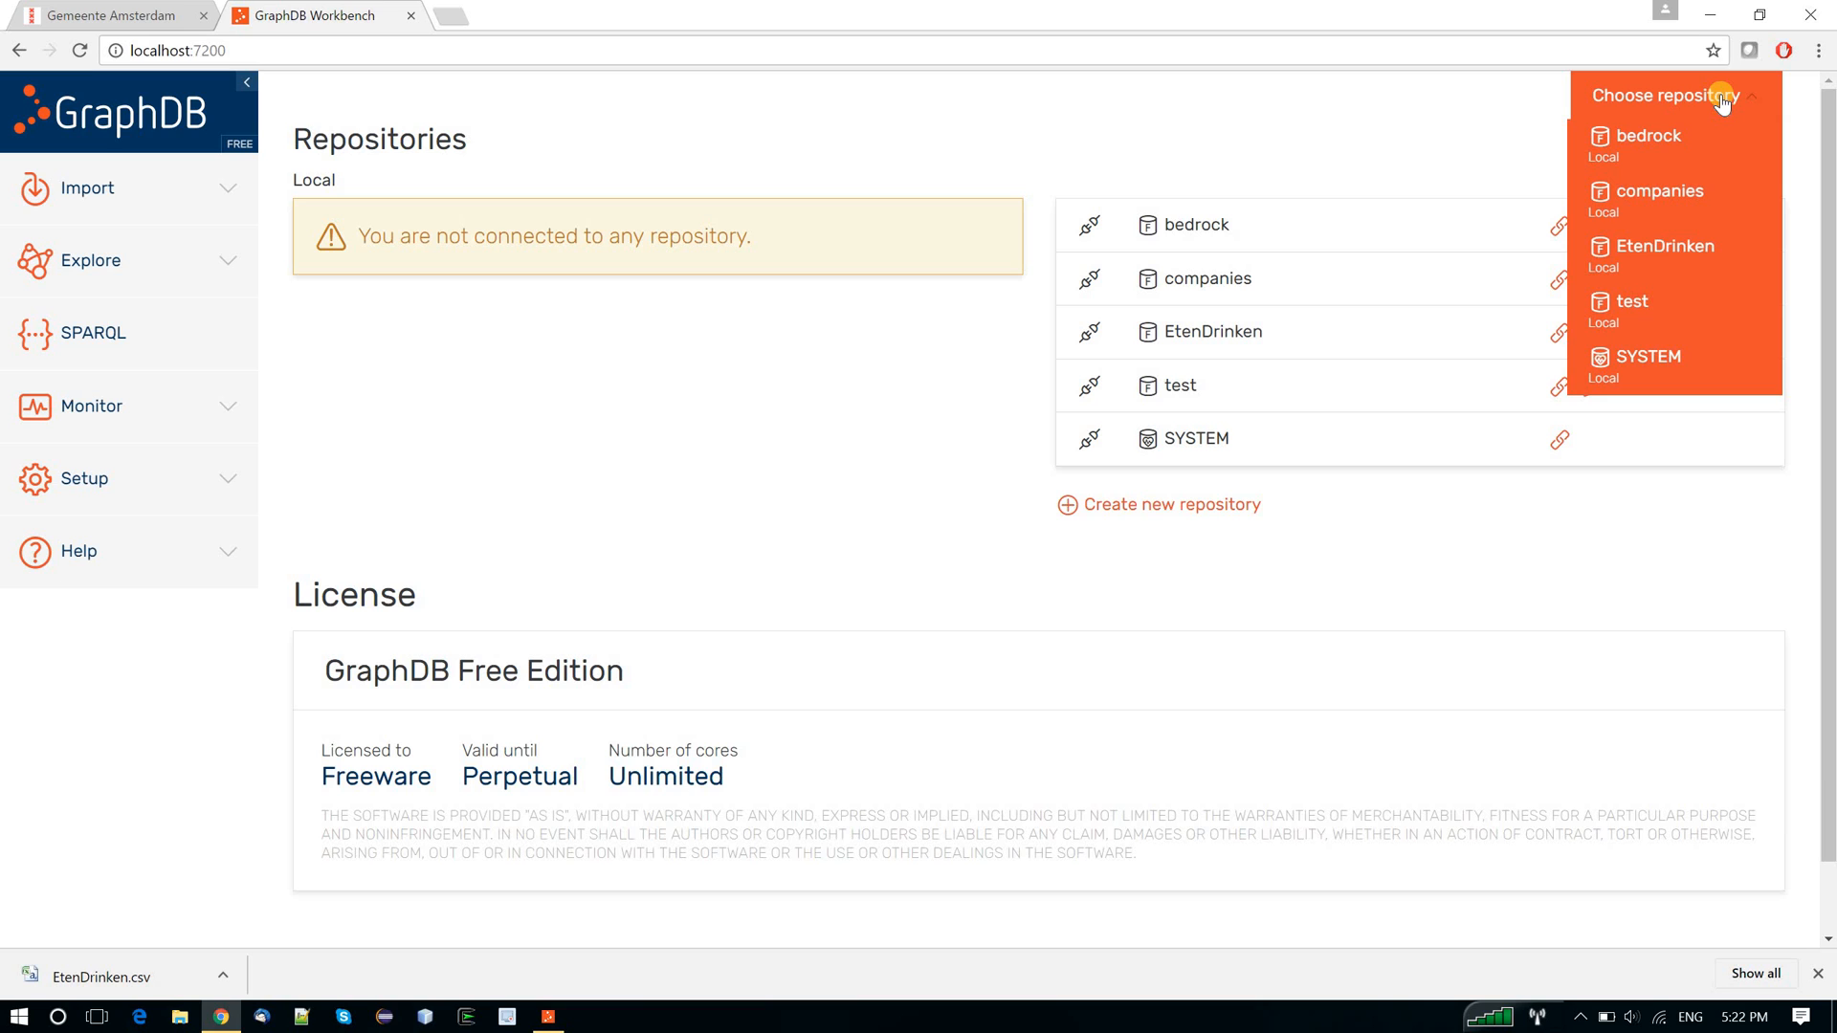
left_click(1656, 251)
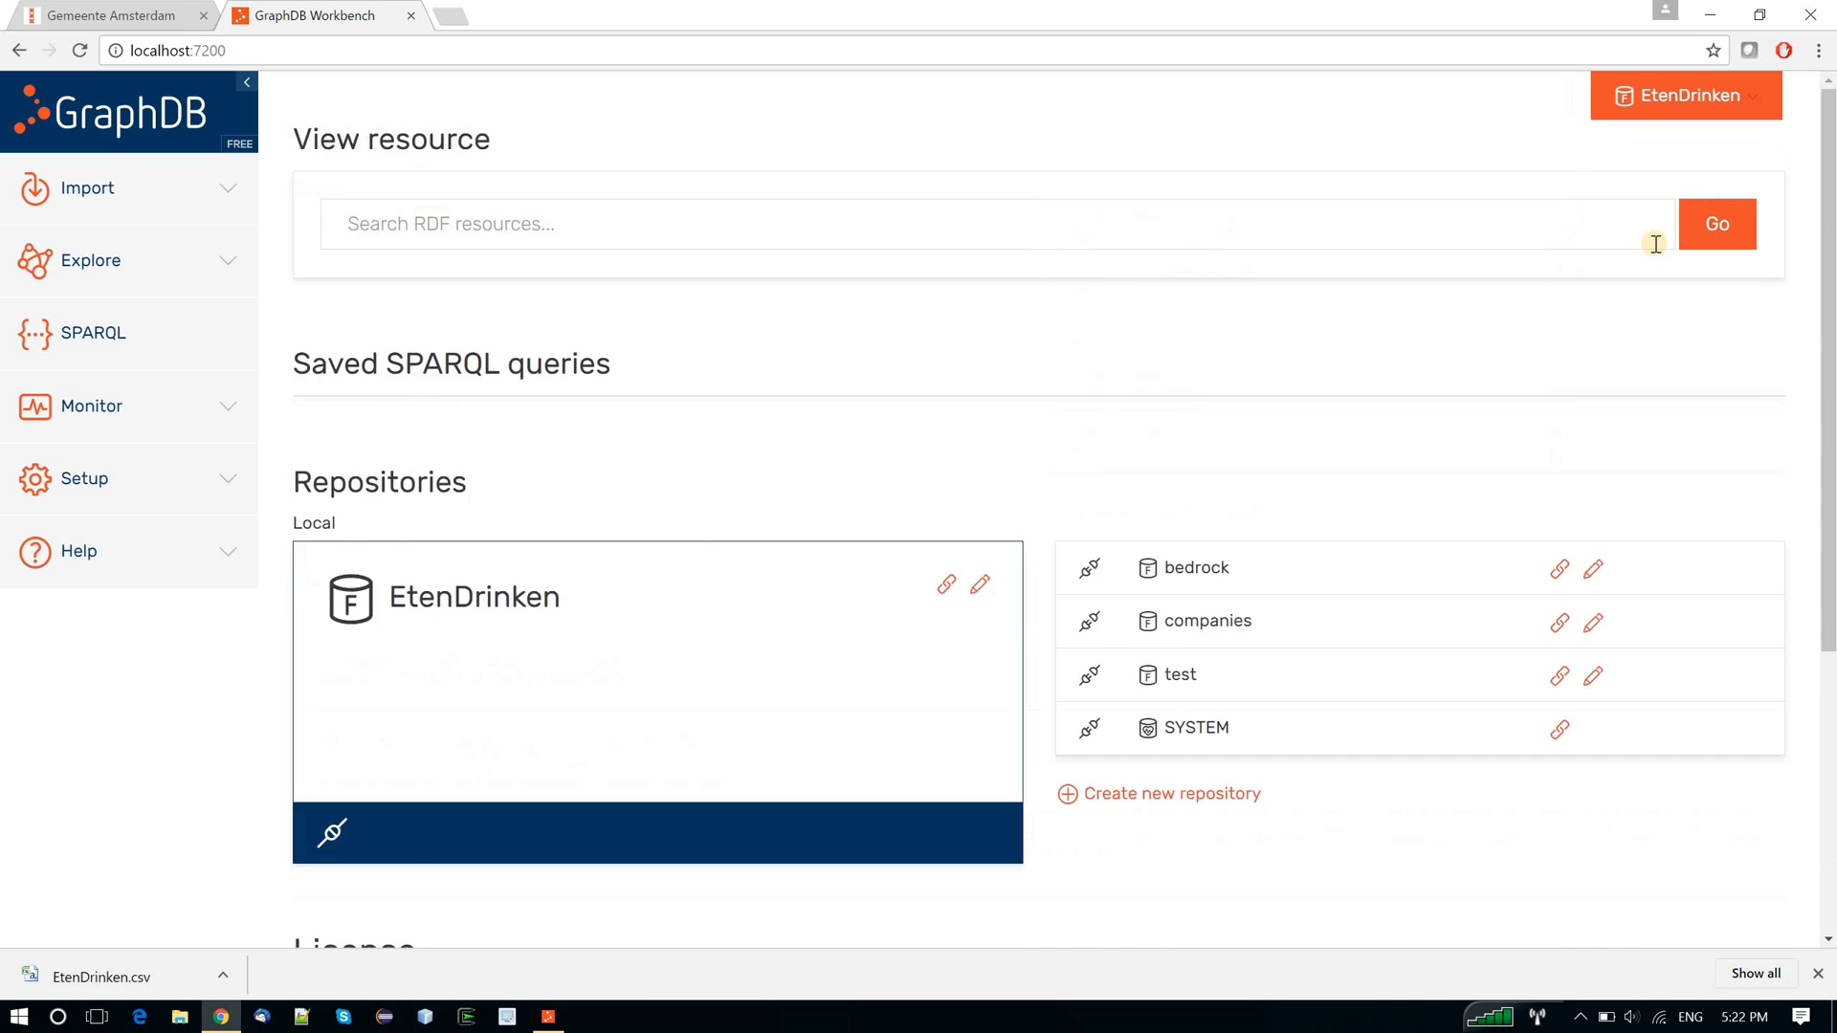
- Create an OntoRefine project from the local EtenDrinken.csv file with the default parsing options
left_click(100, 191)
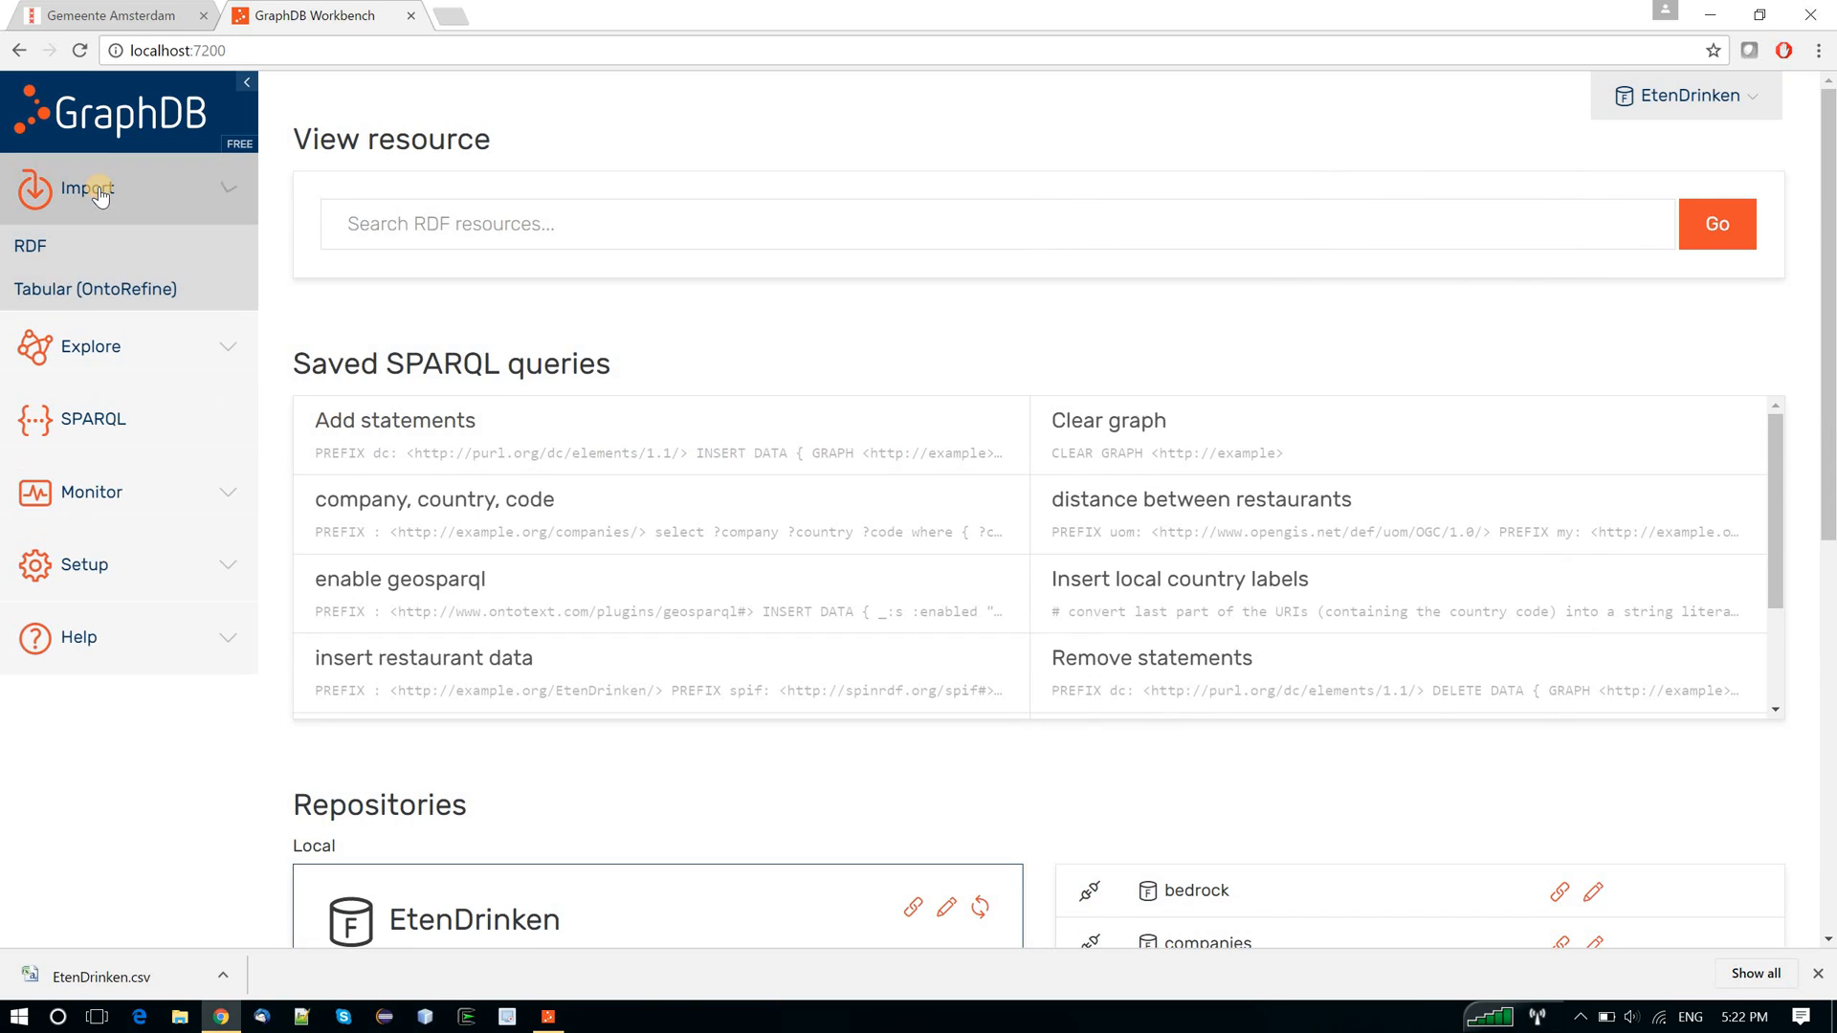
left_click(93, 297)
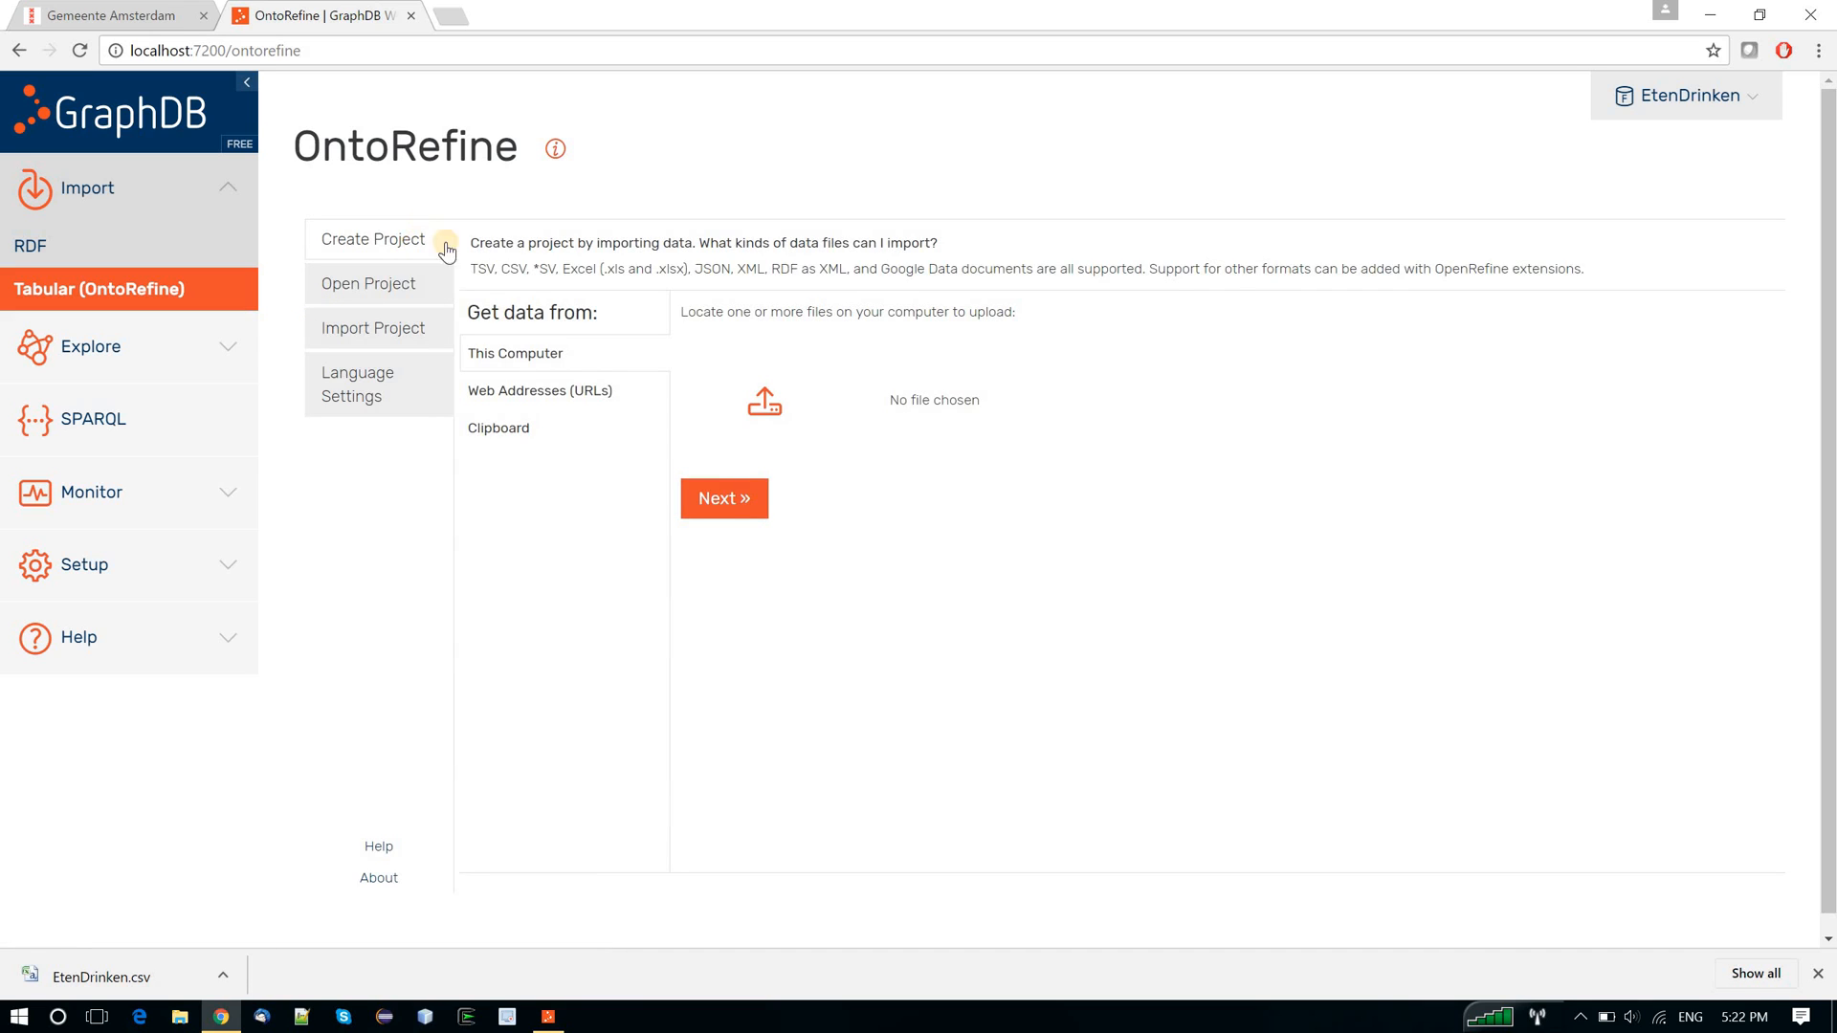
left_click(761, 394)
left_click(275, 163)
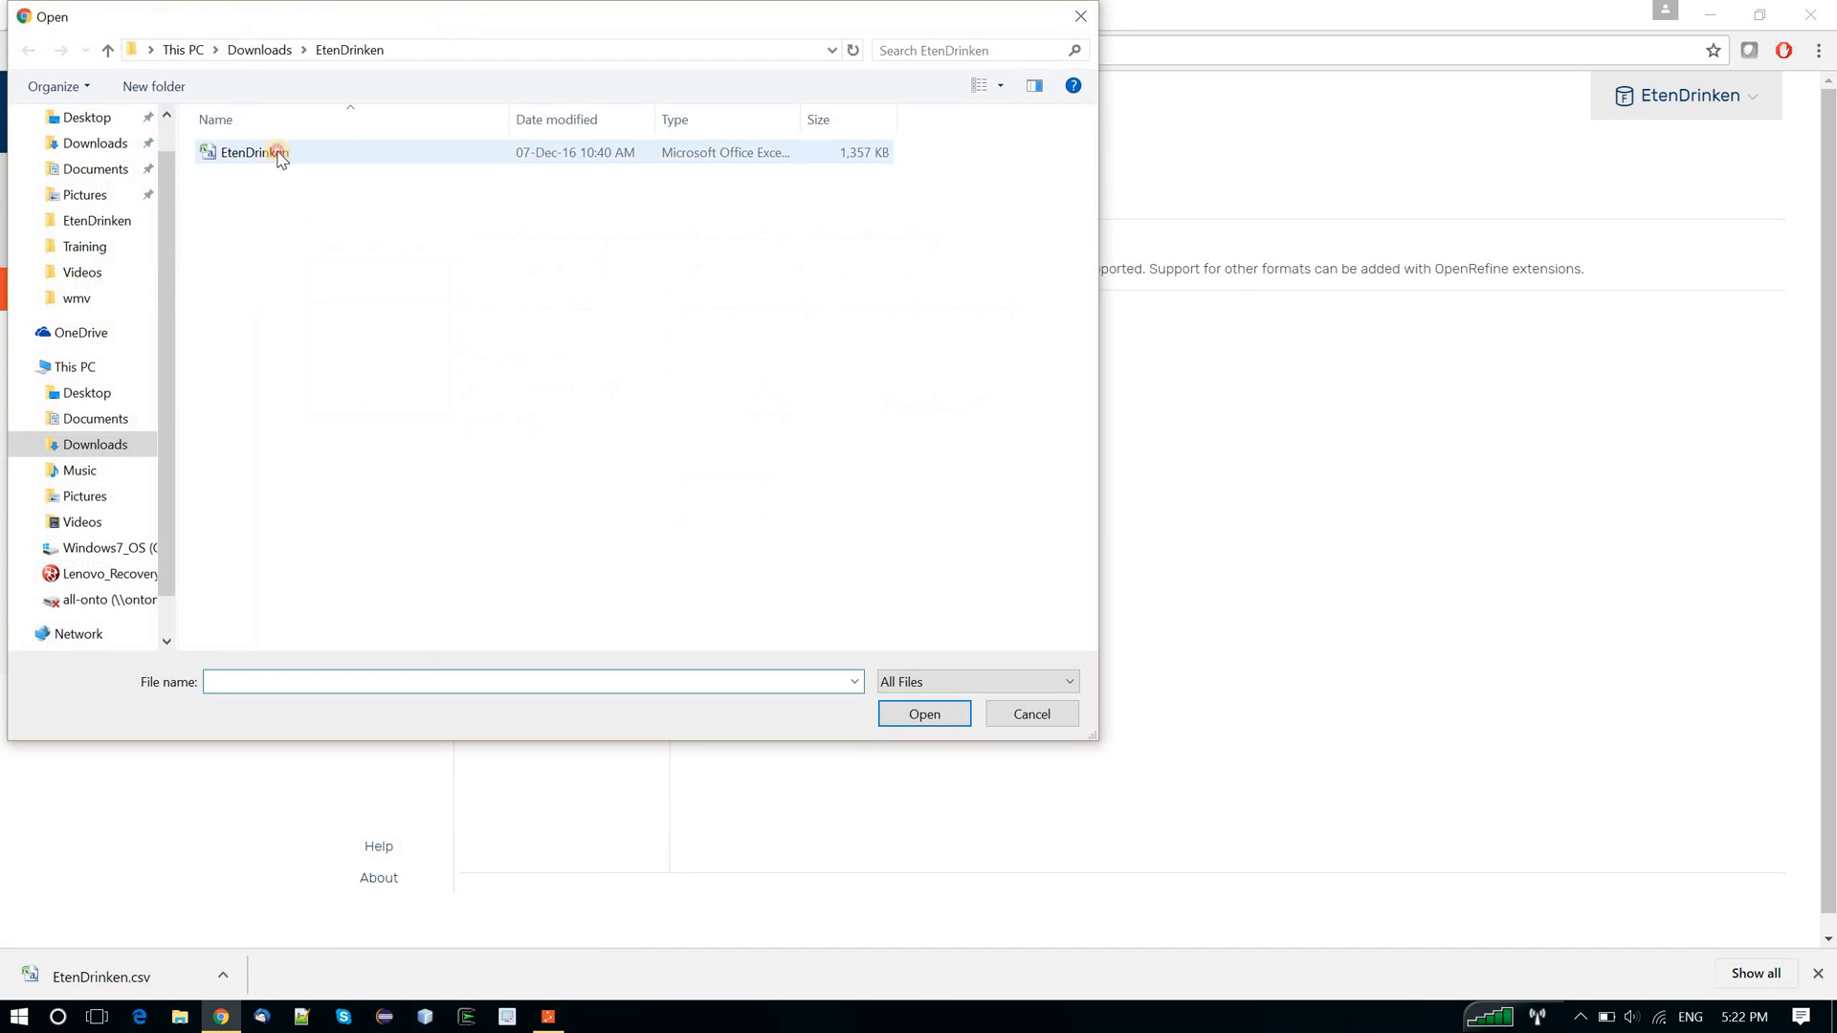
left_click(925, 714)
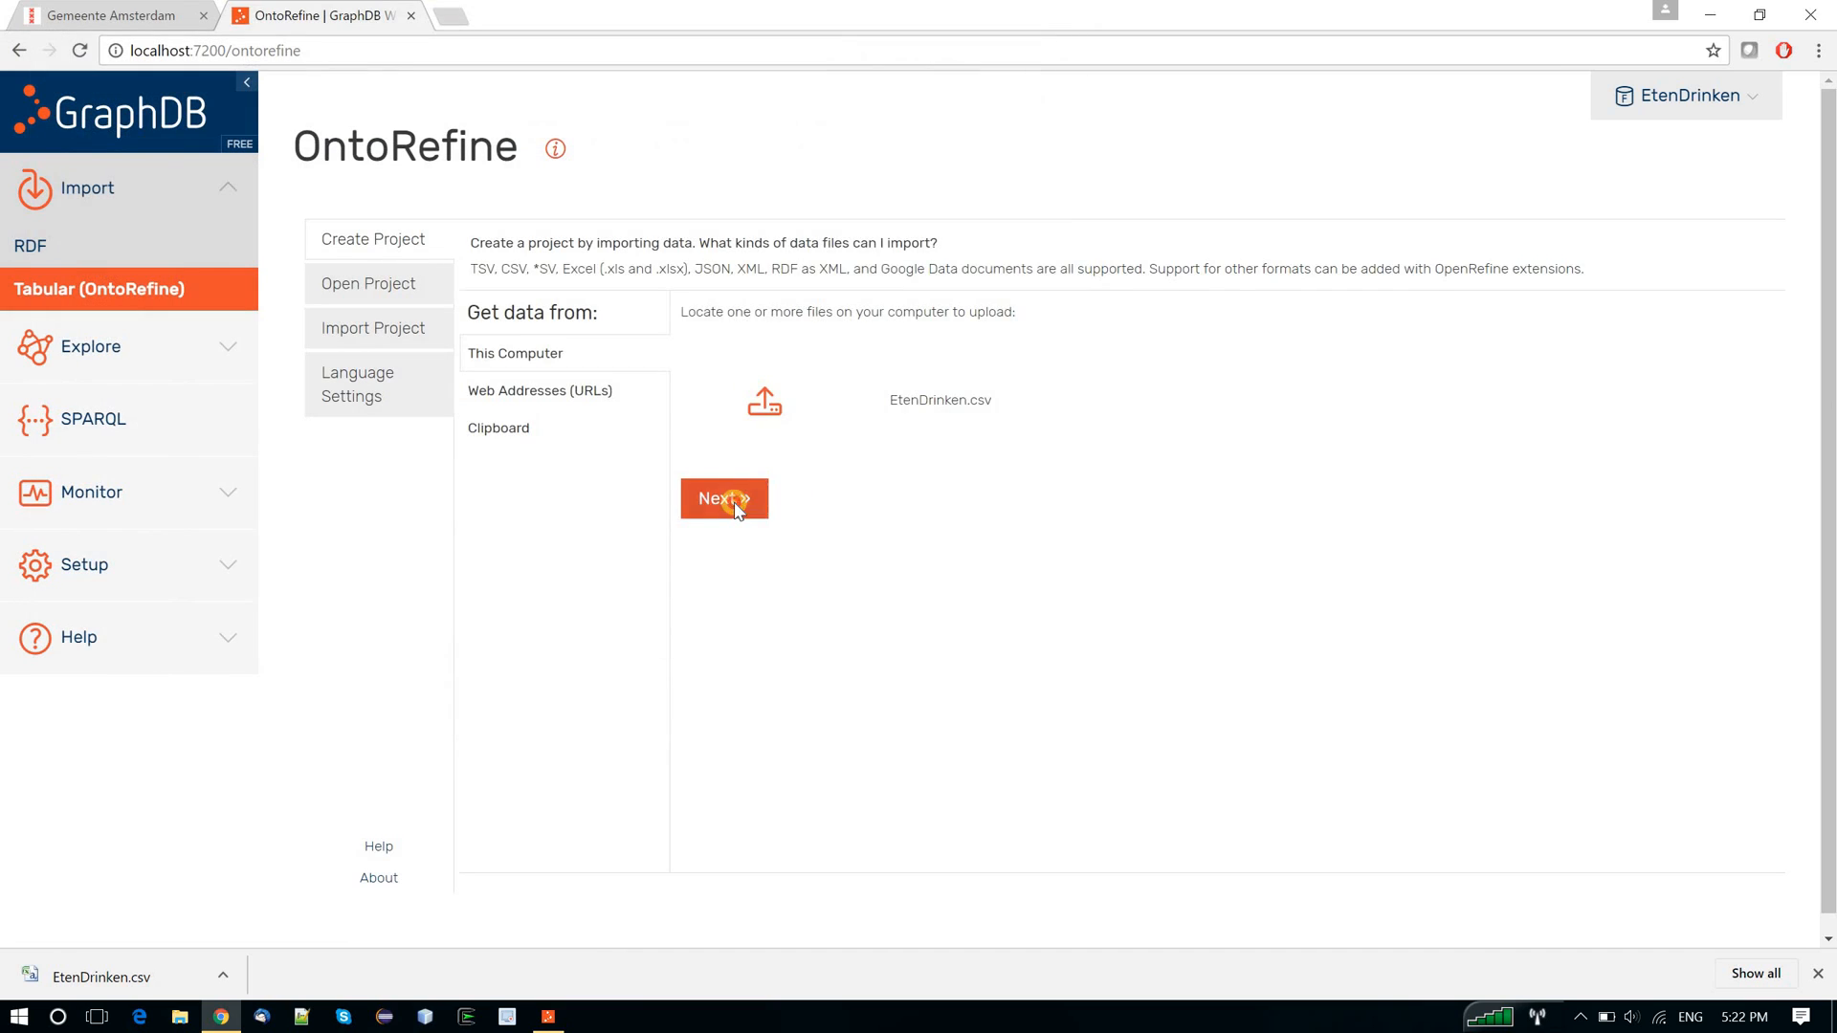
left_click(735, 506)
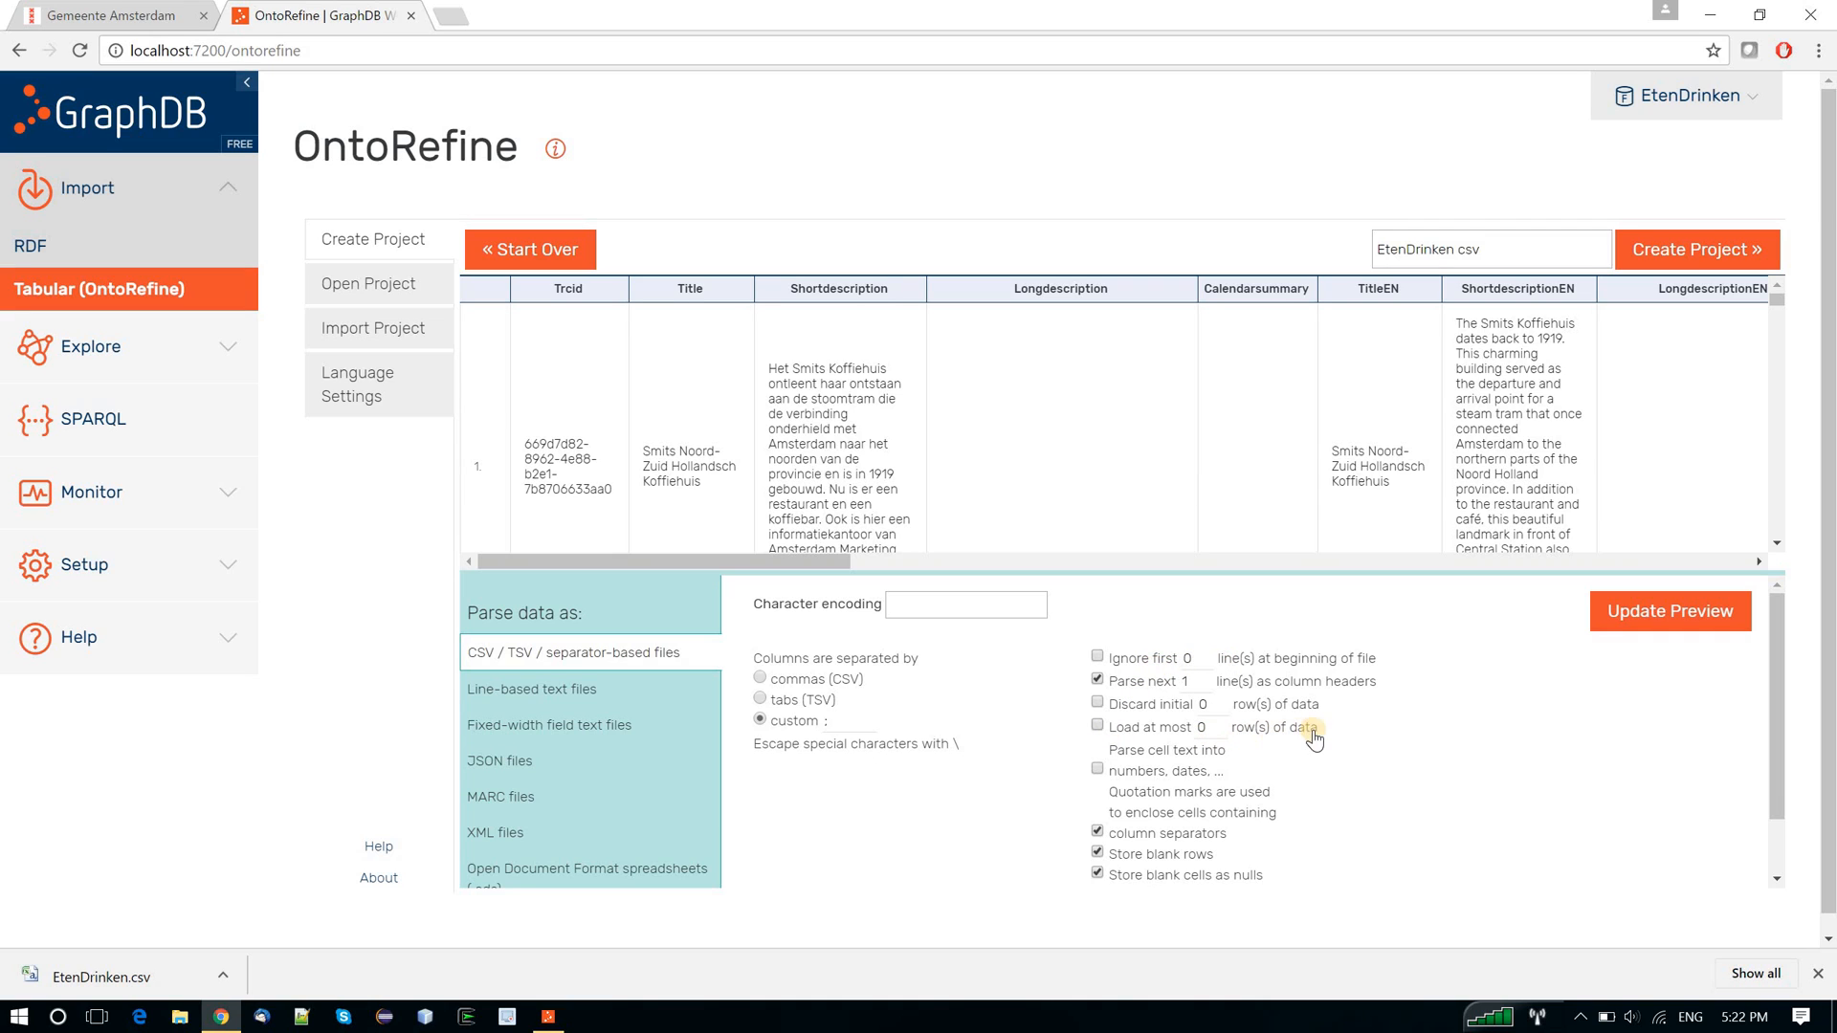
left_click(1696, 235)
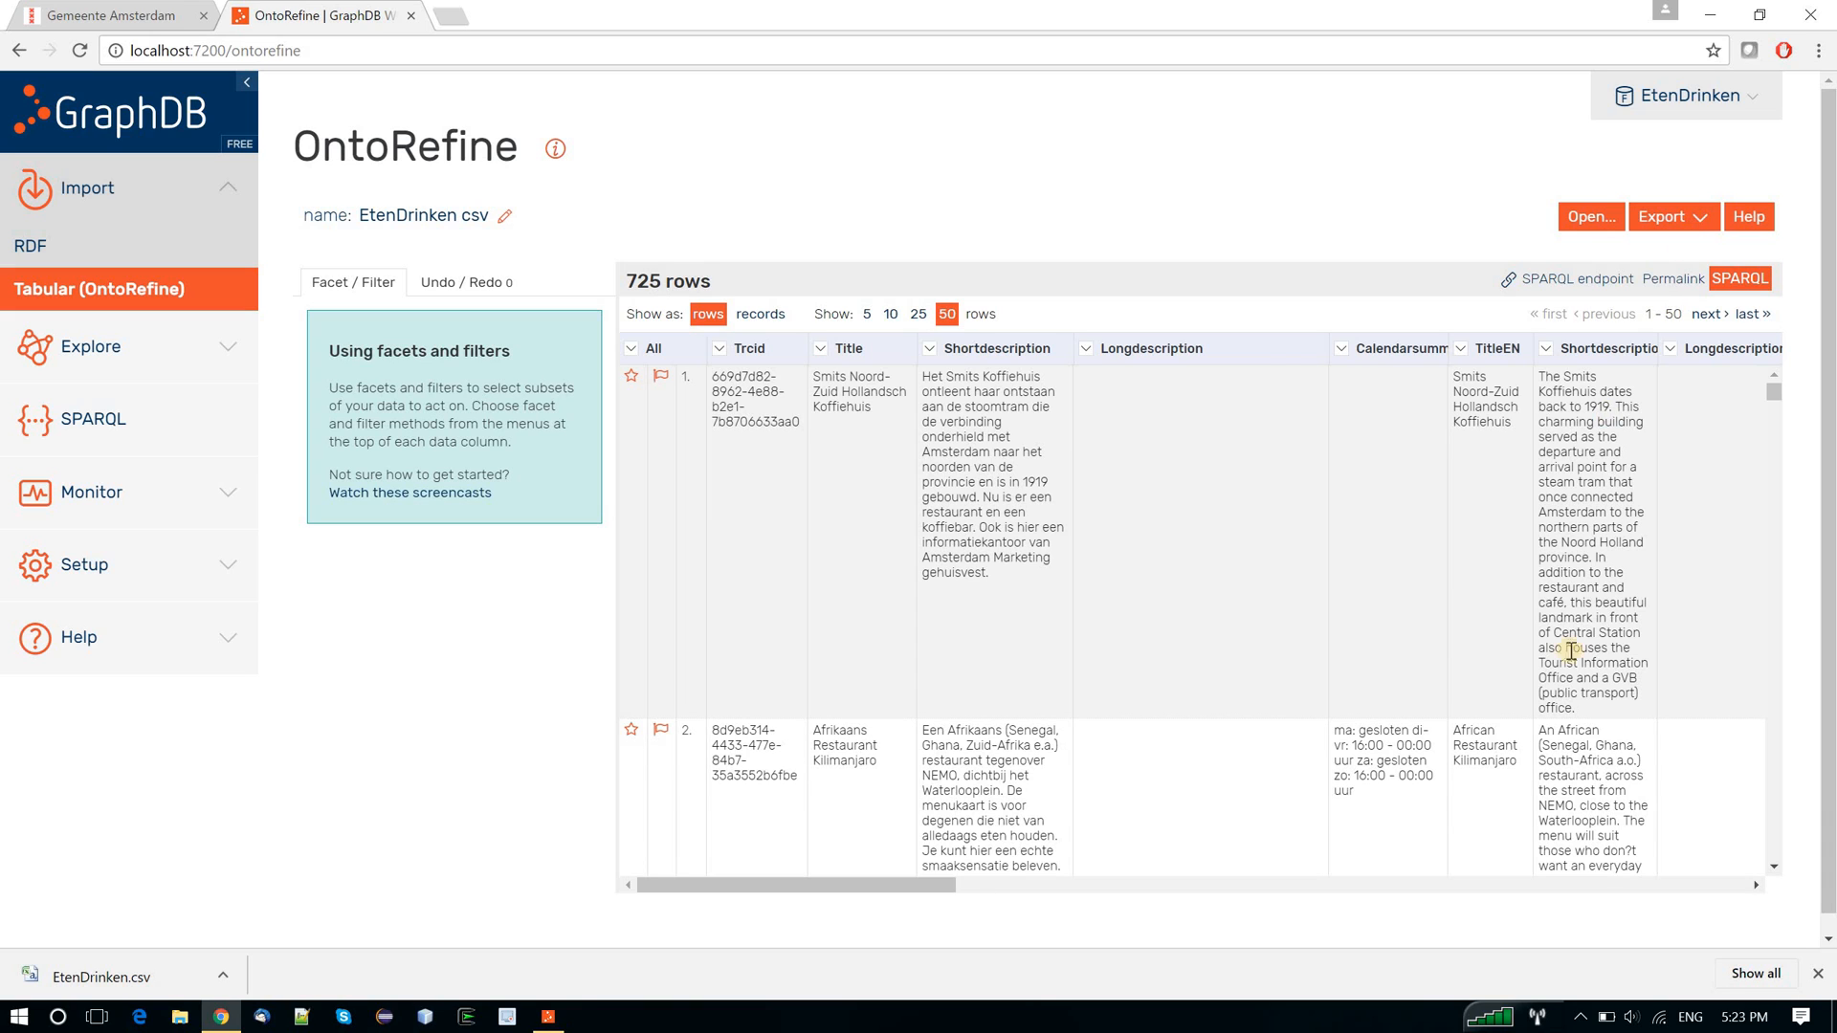
- Examine the distinct values of the City column in a text facet, then remove the facet
left_click_drag(783, 885, 1053, 854)
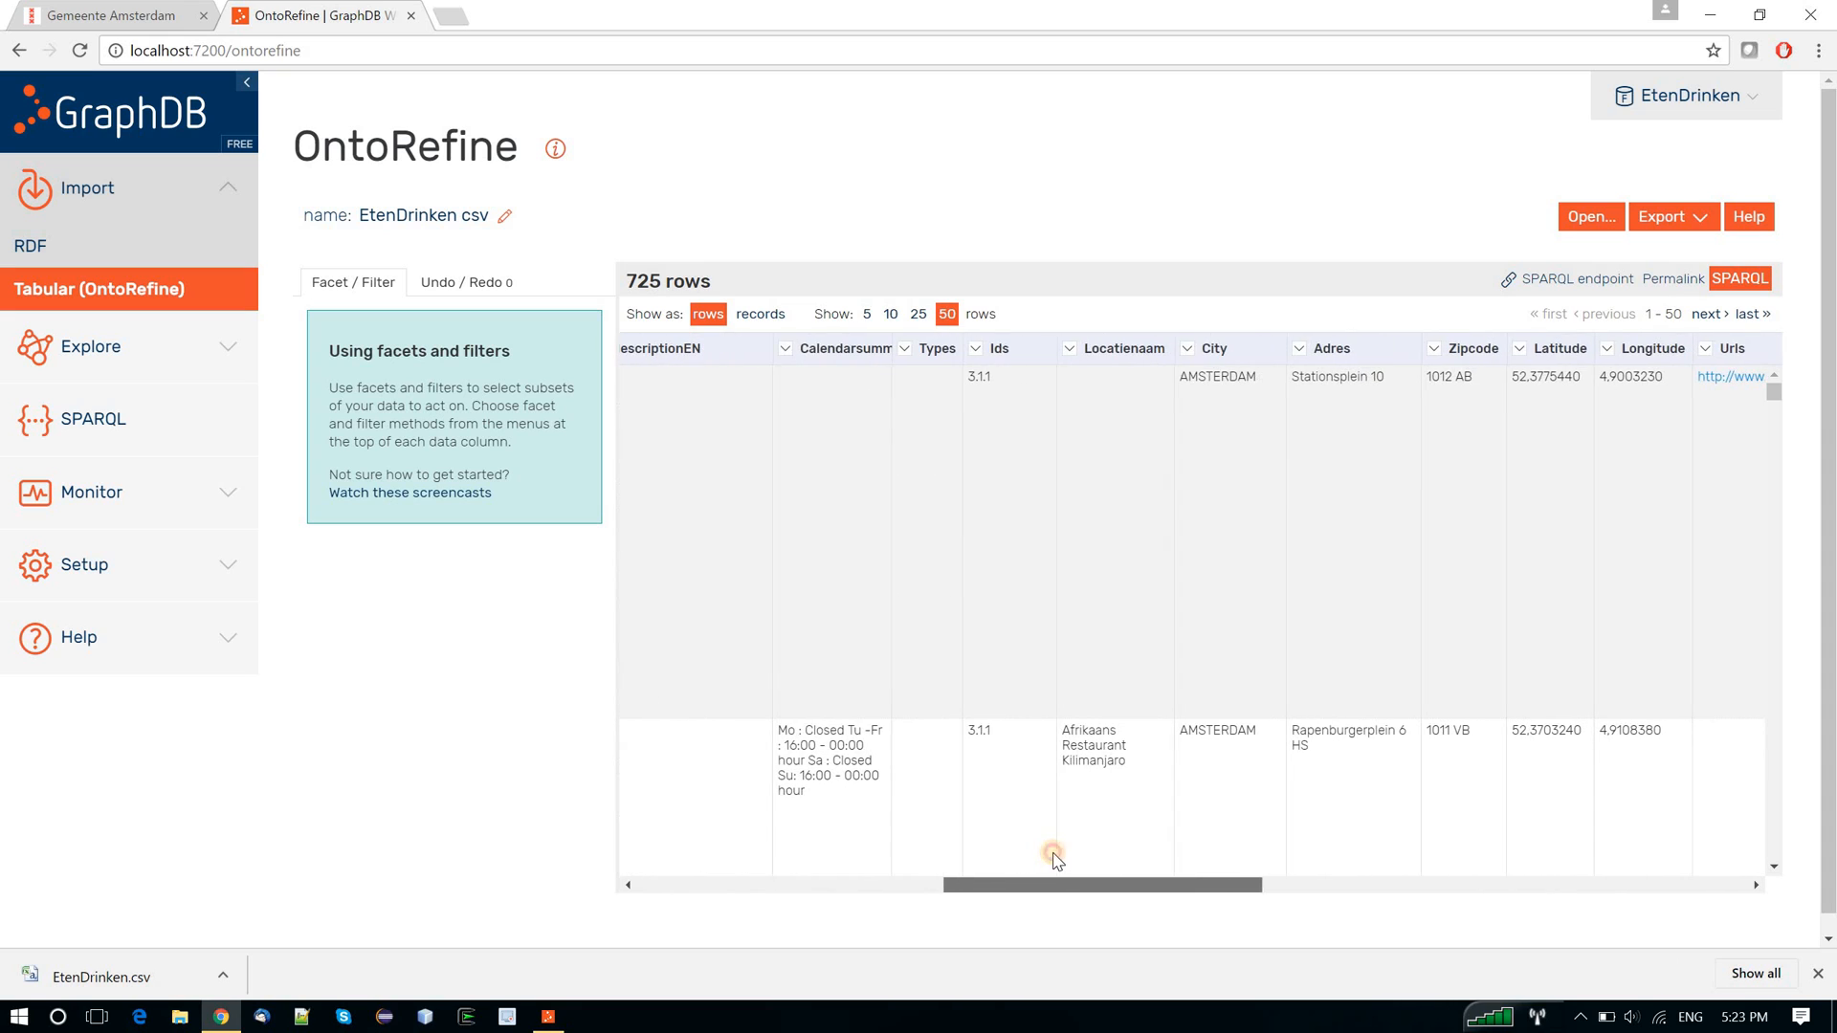
left_click(1188, 350)
mouse_move(1196, 380)
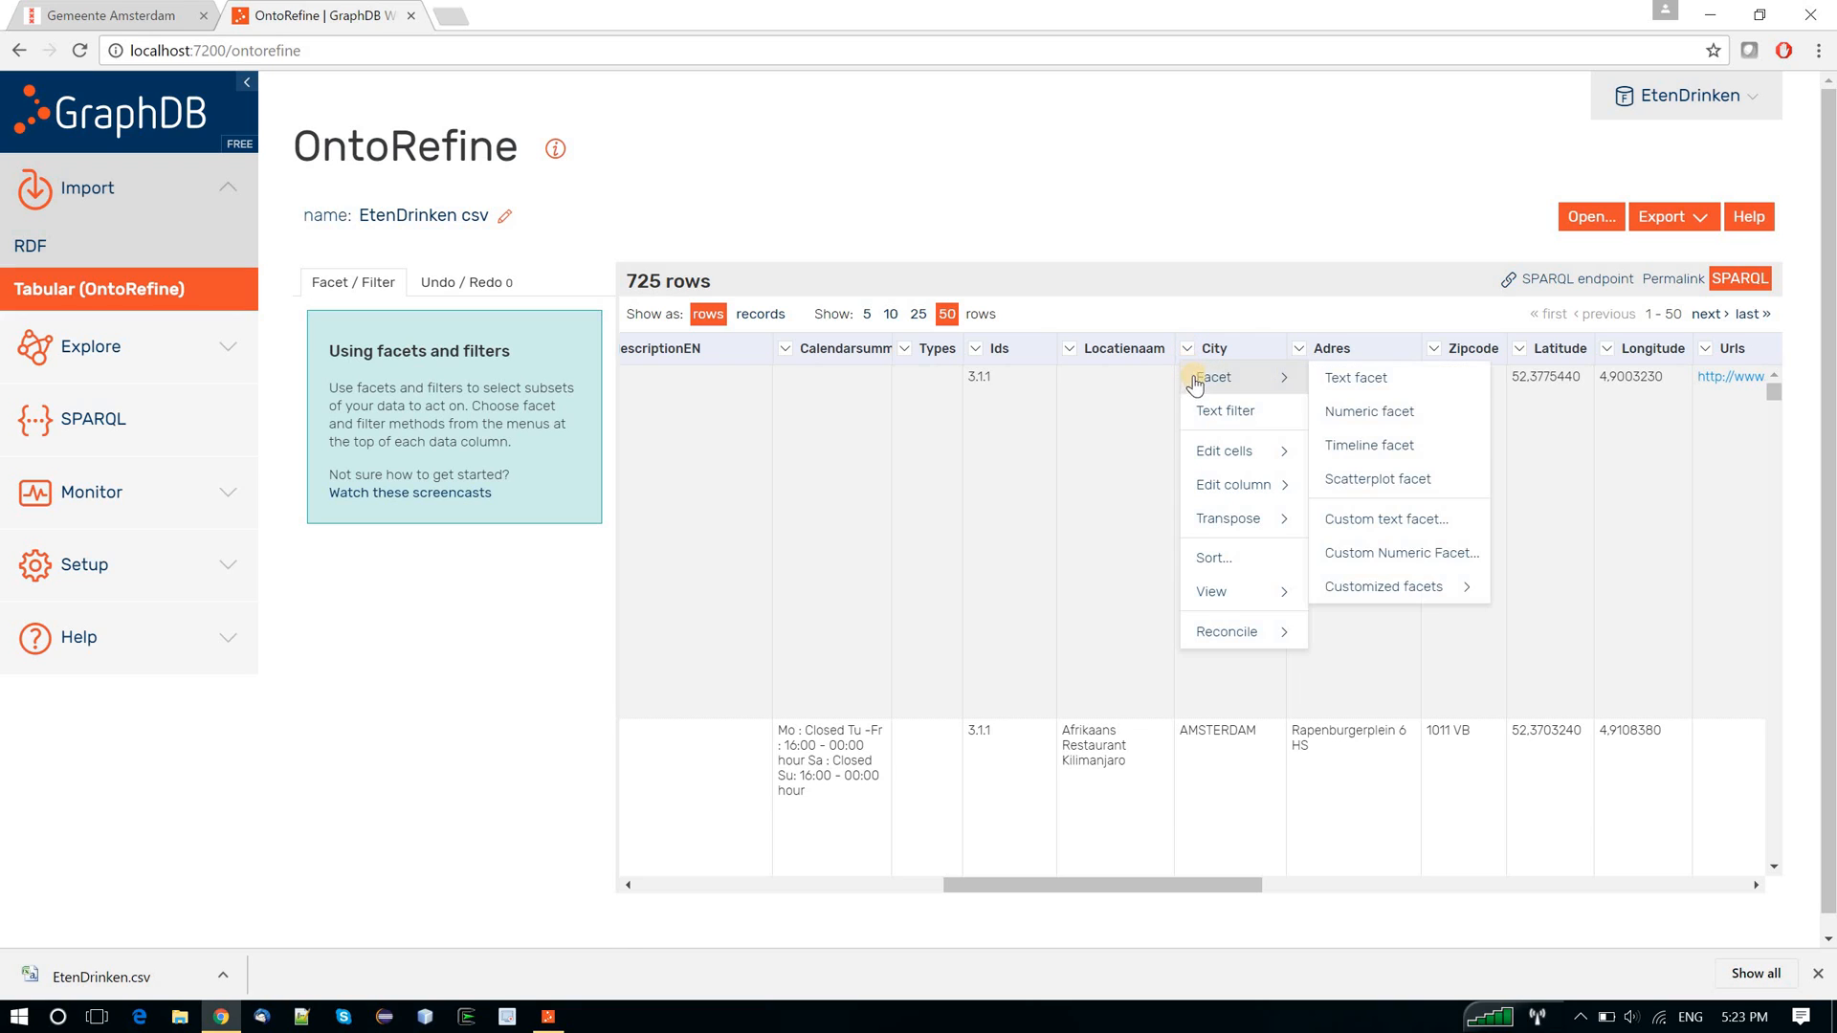
left_click(1338, 379)
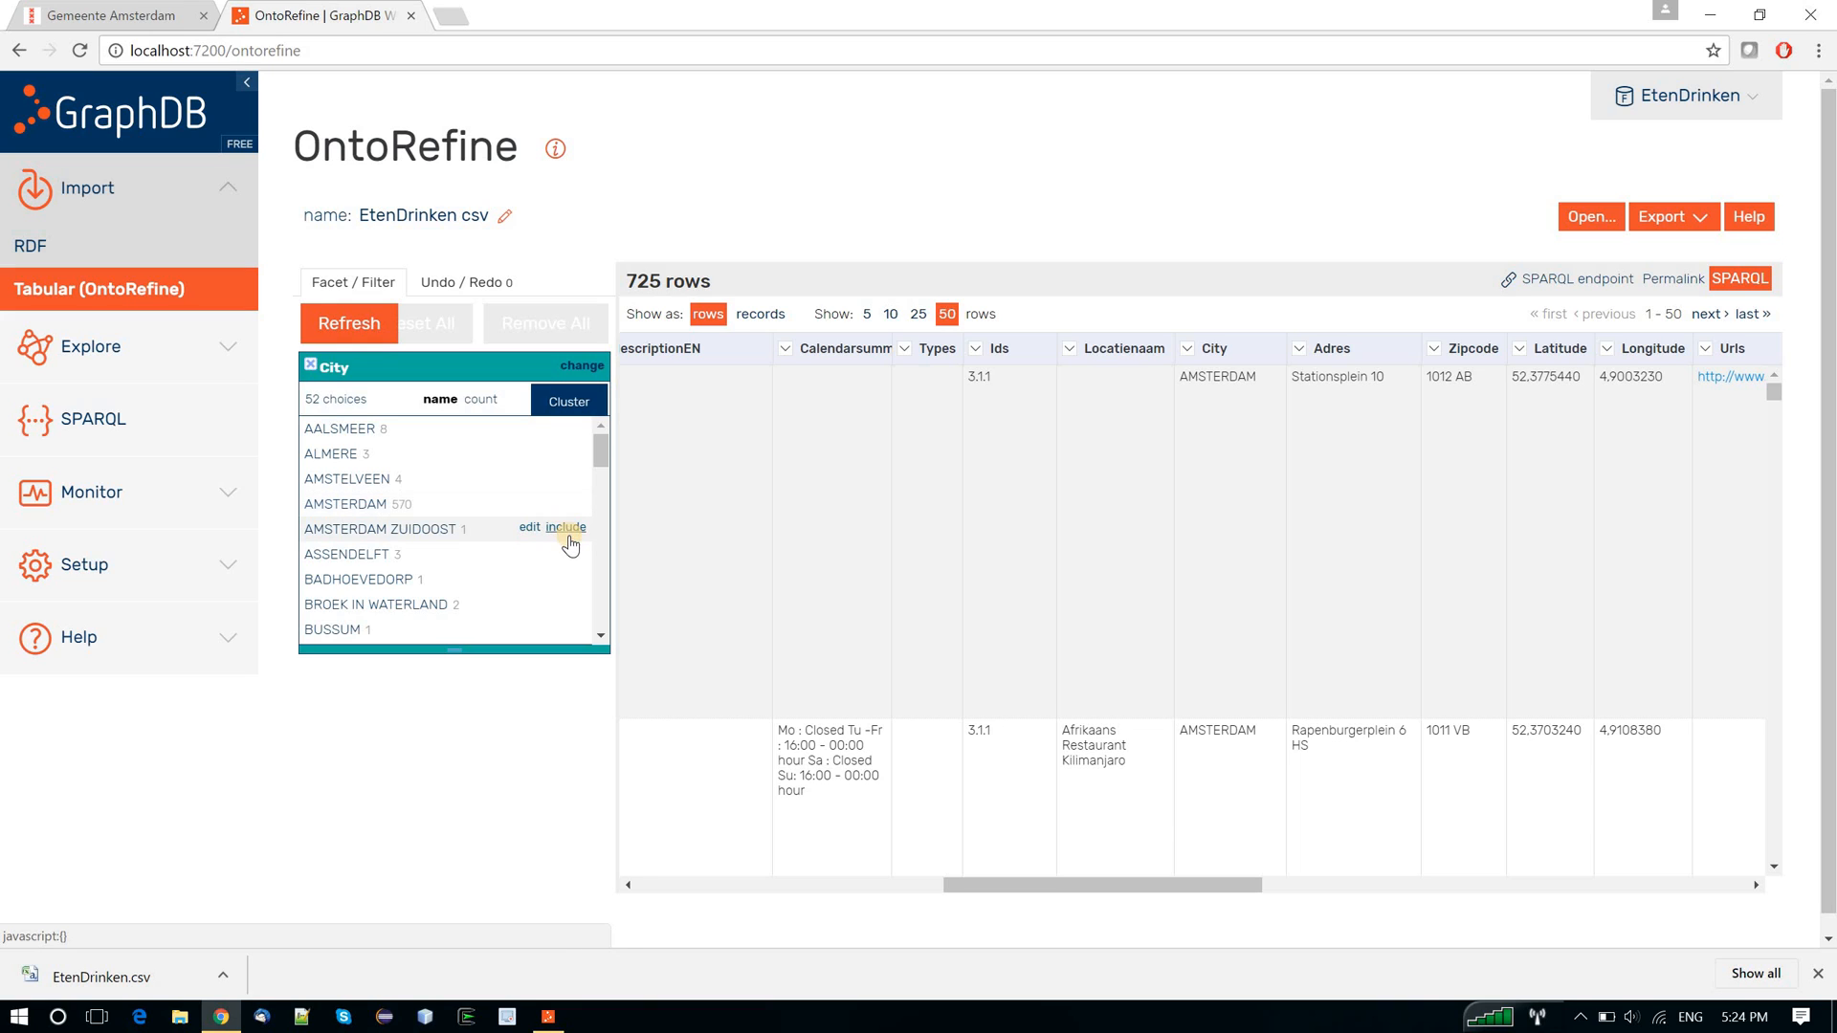
left_click(311, 367)
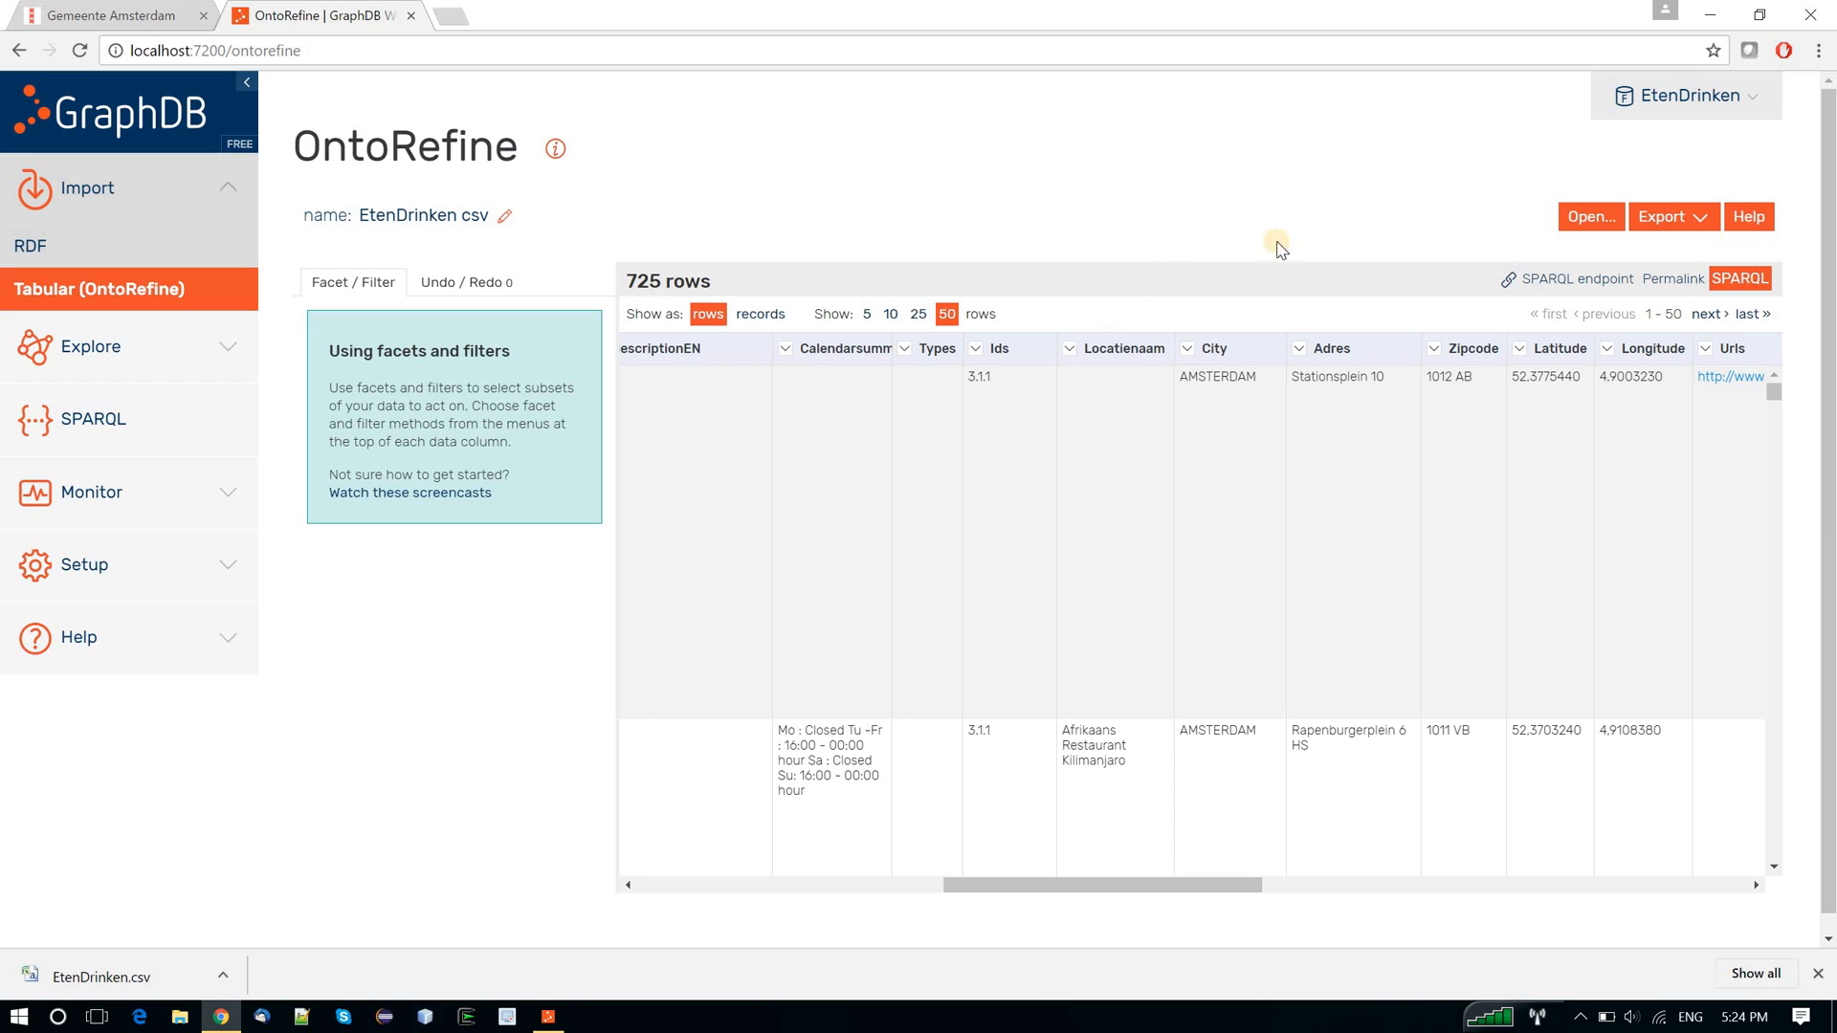
- Convert all values in the City column to titlecase
left_click(1188, 348)
mouse_move(1235, 451)
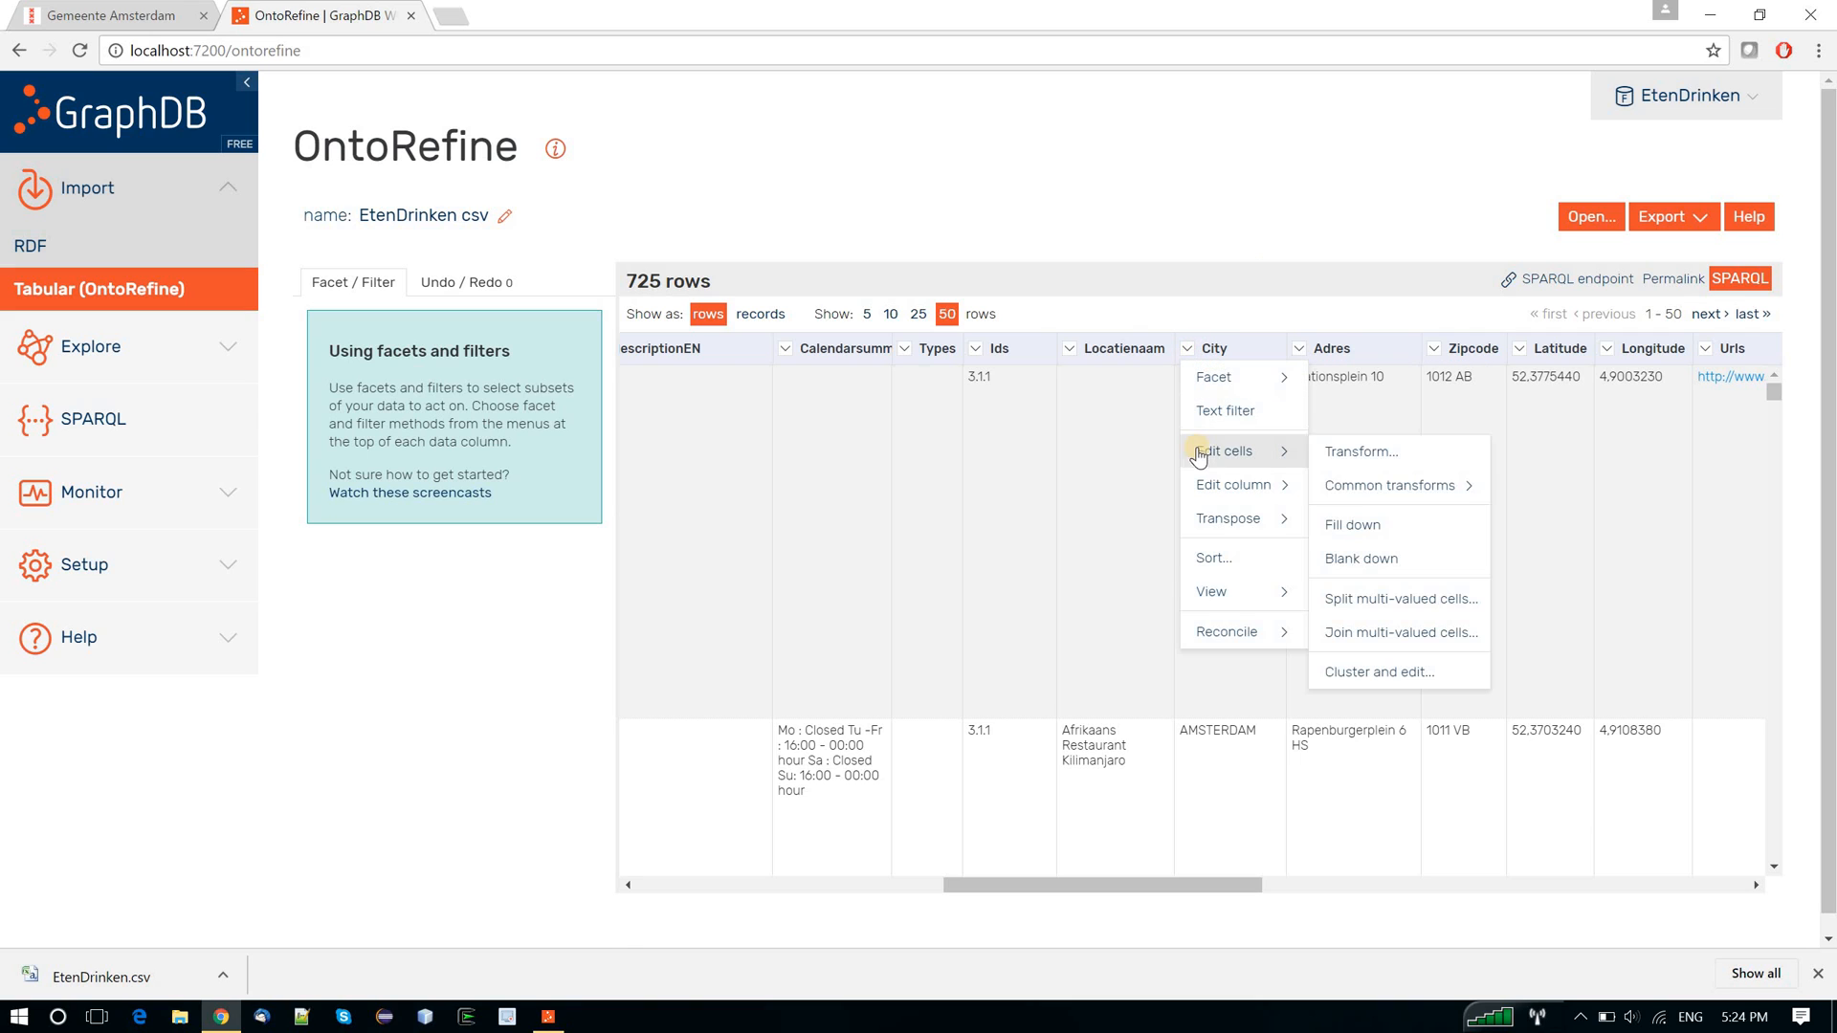
mouse_move(1391, 494)
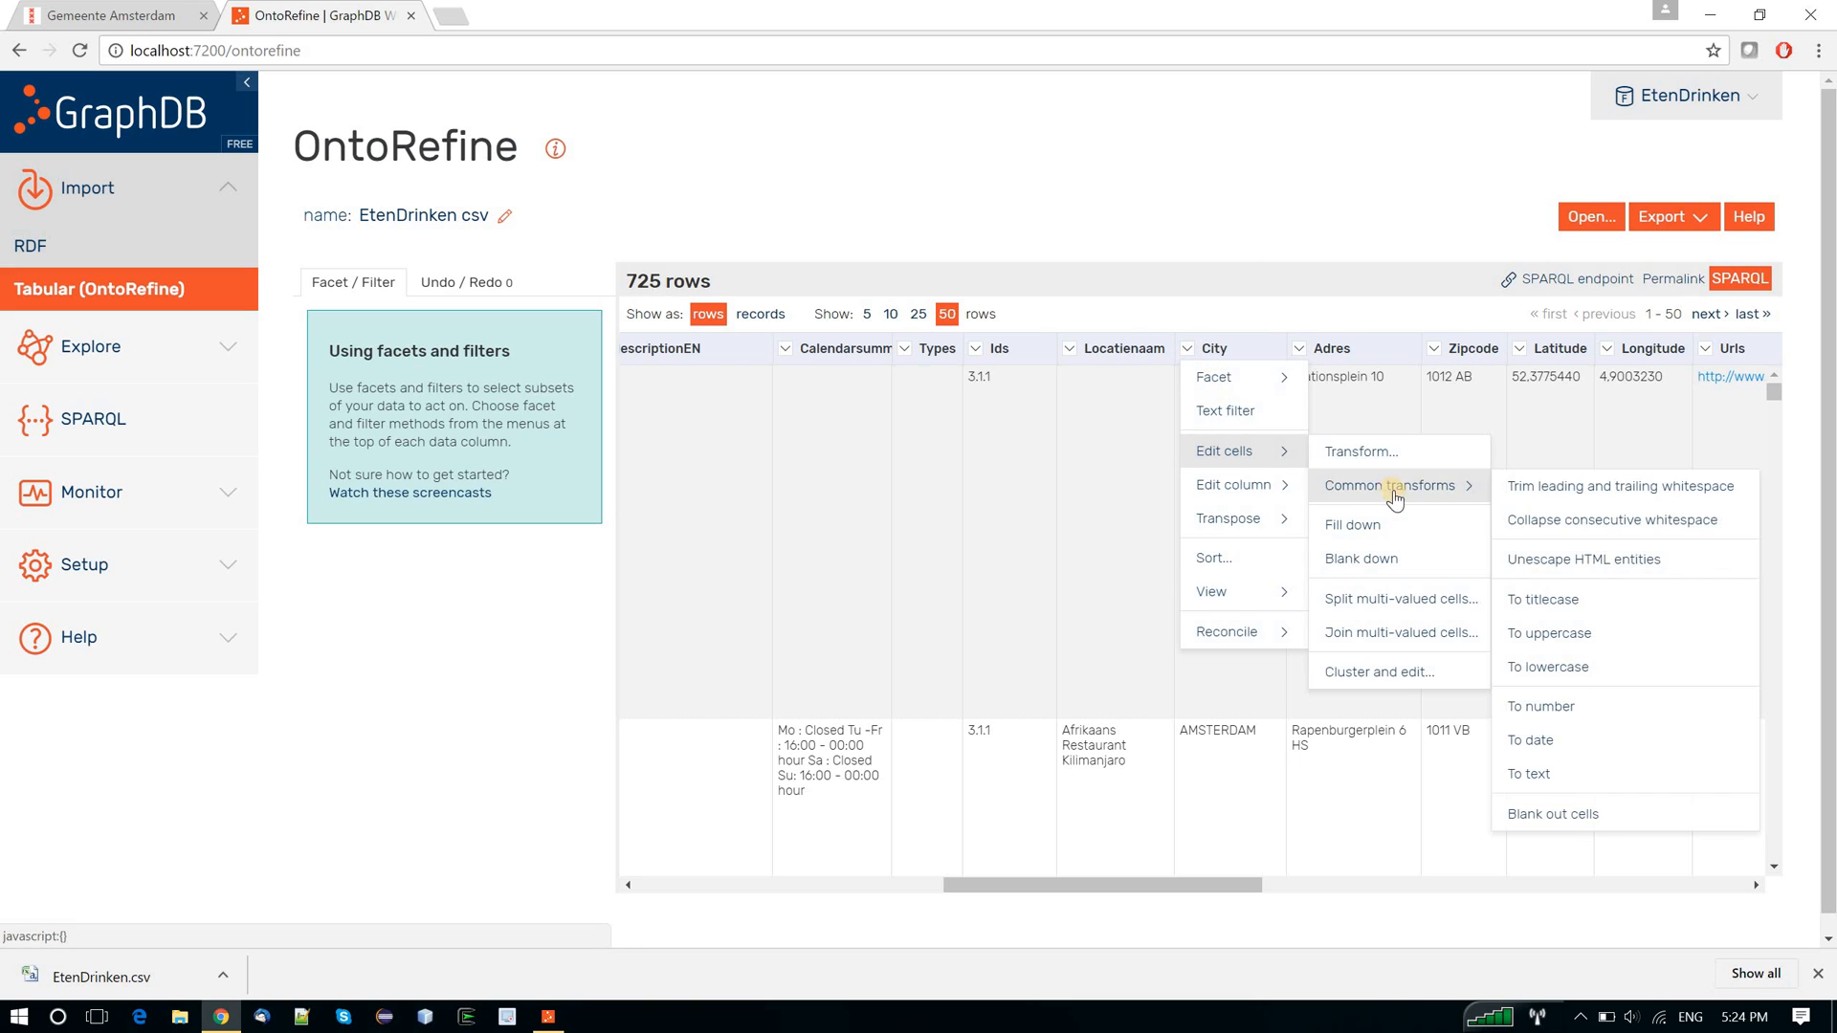
left_click(1532, 592)
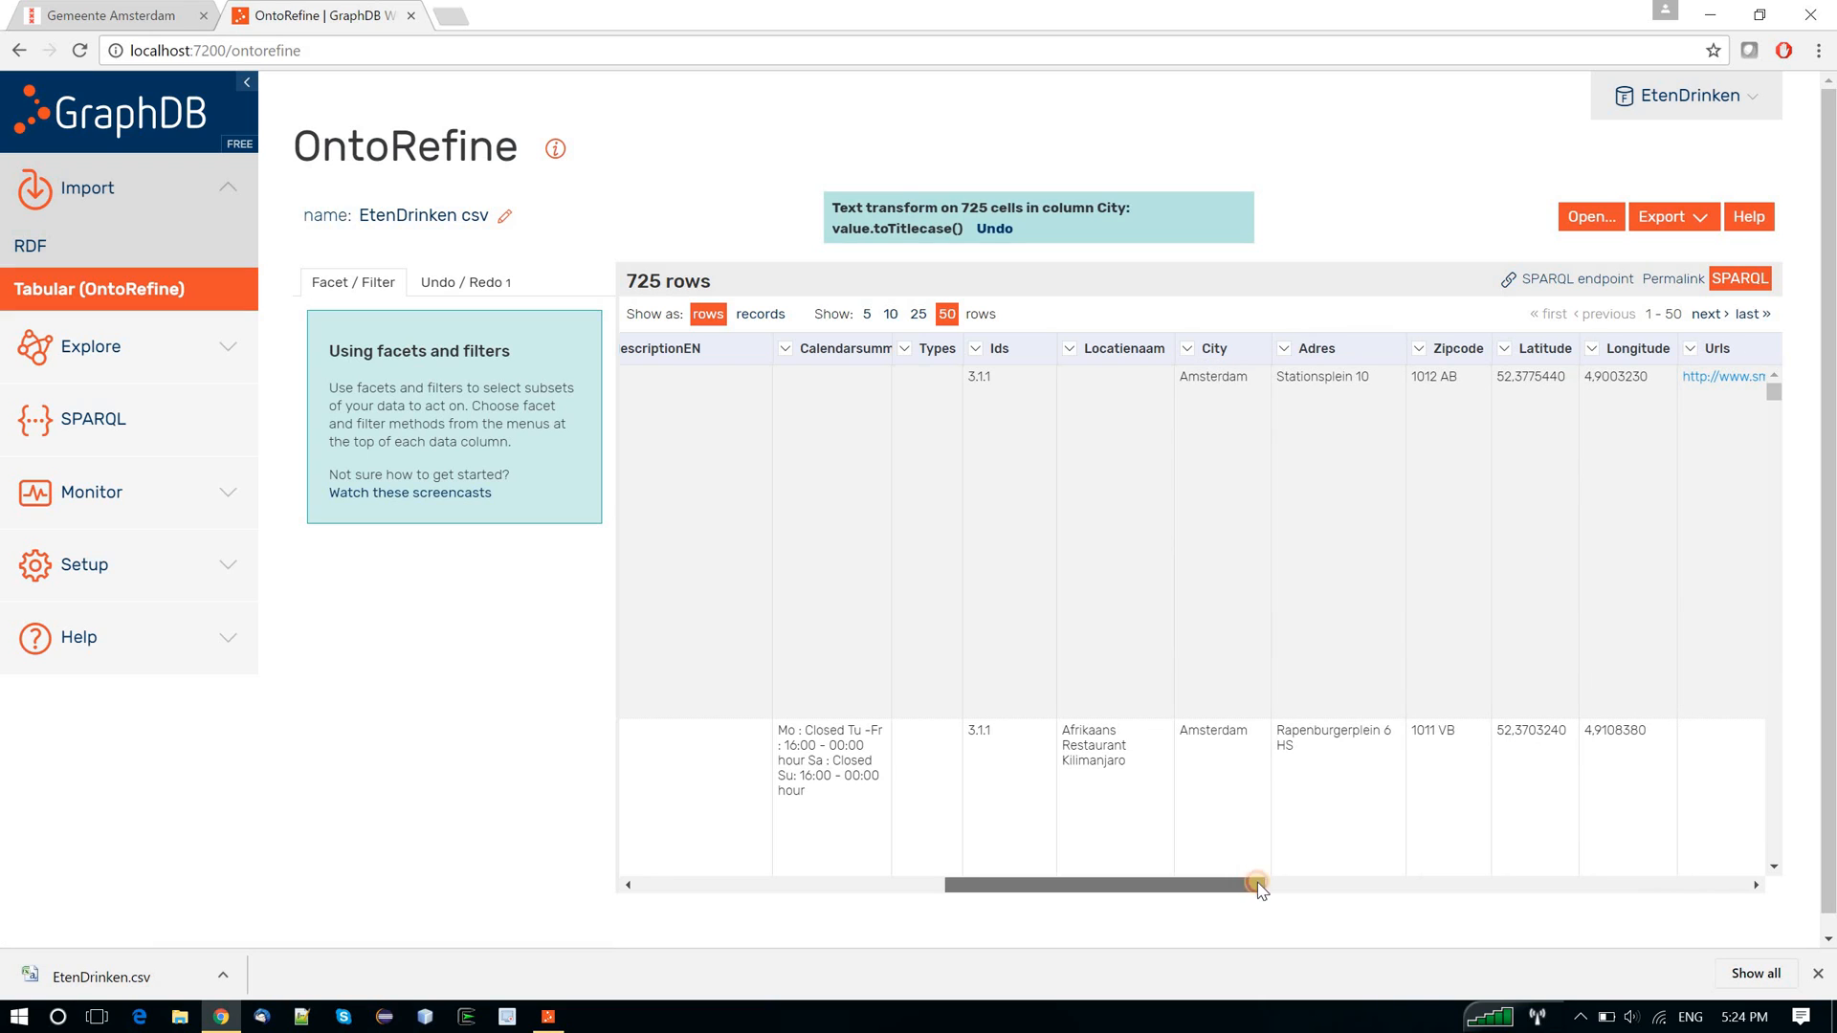
- Replace commas with periods in the Latitude column using the GREL expression value.replace(",","."), copying the expression before applying it
left_click_drag(1260, 883, 1344, 885)
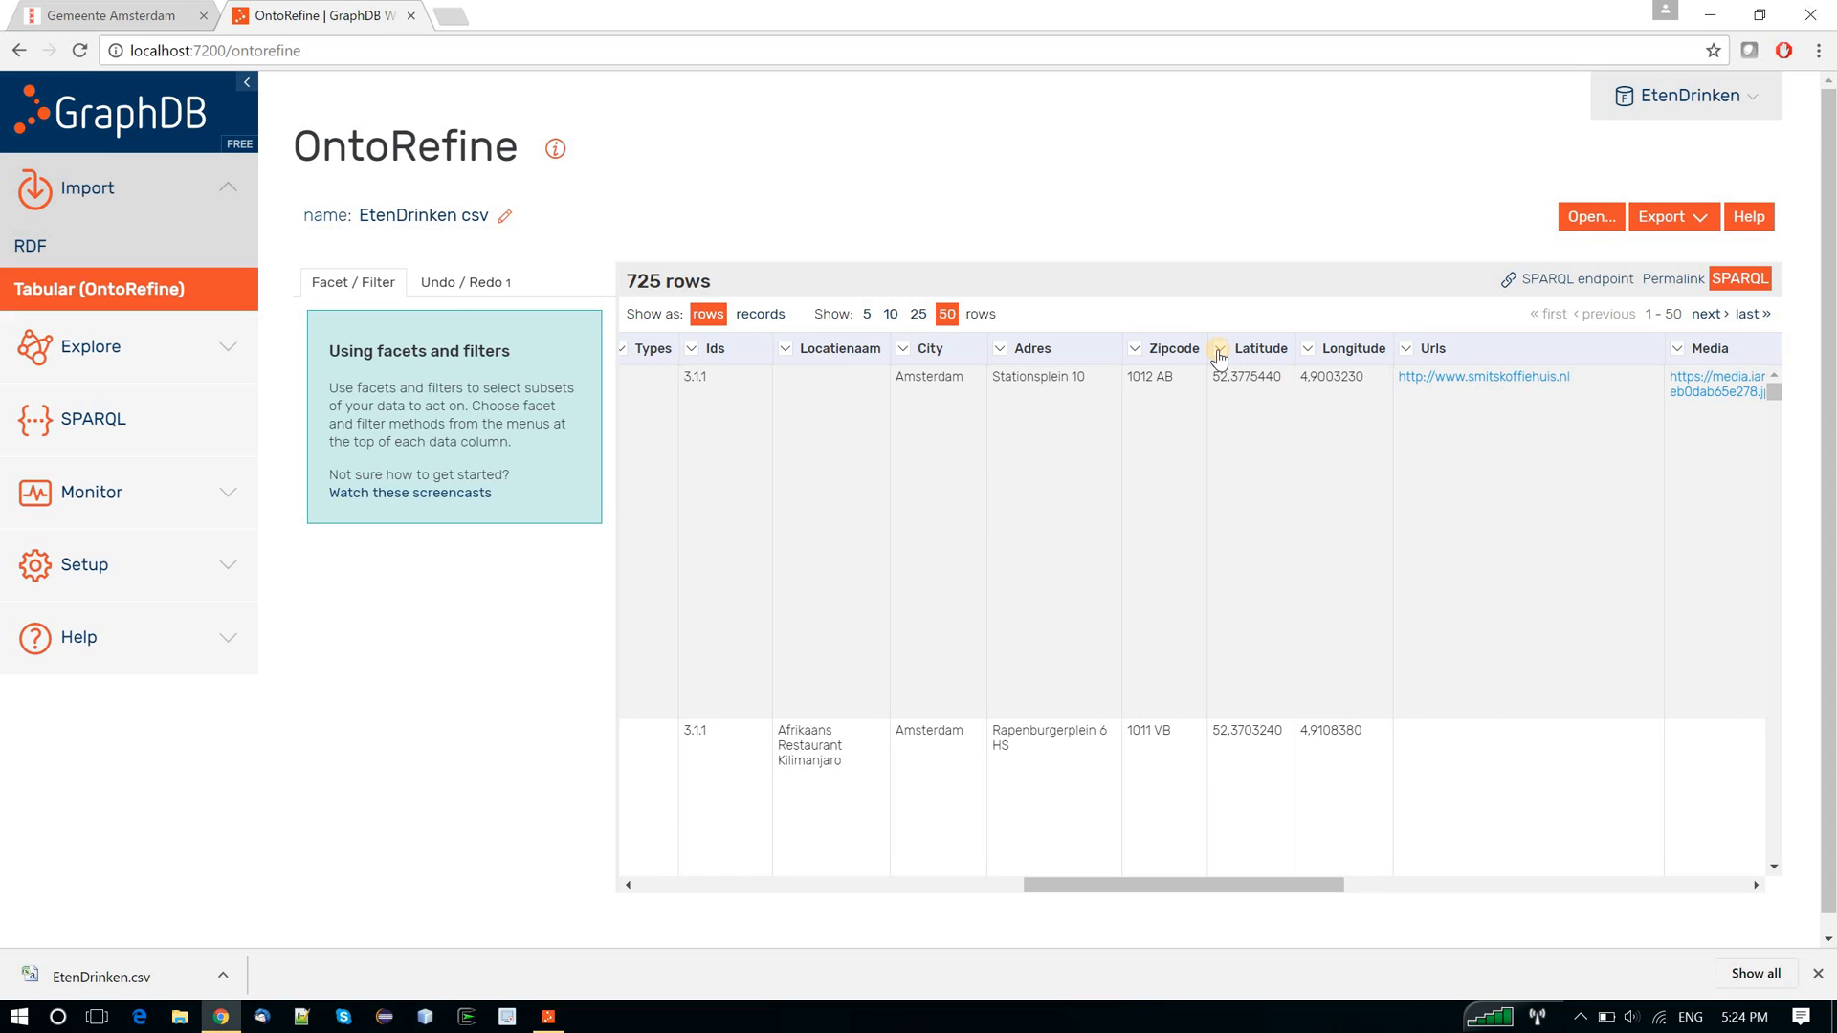
left_click(1219, 351)
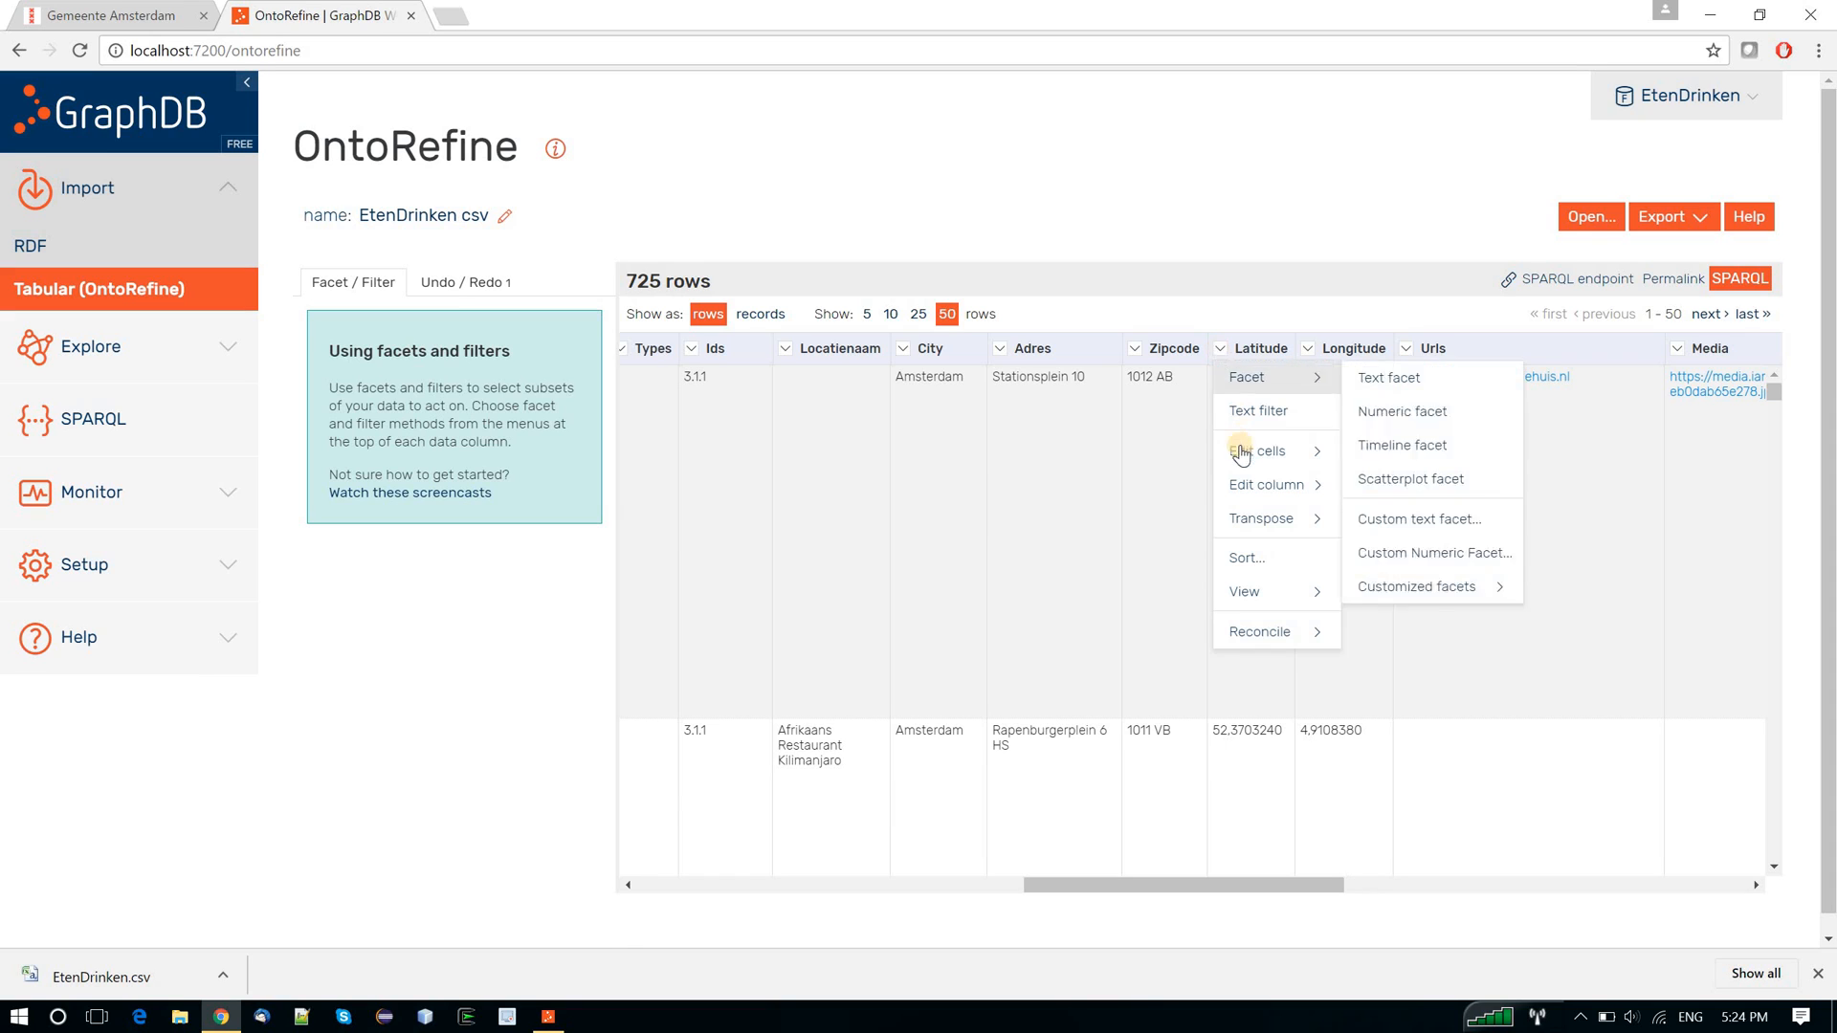
mouse_move(1244, 453)
left_click(1368, 458)
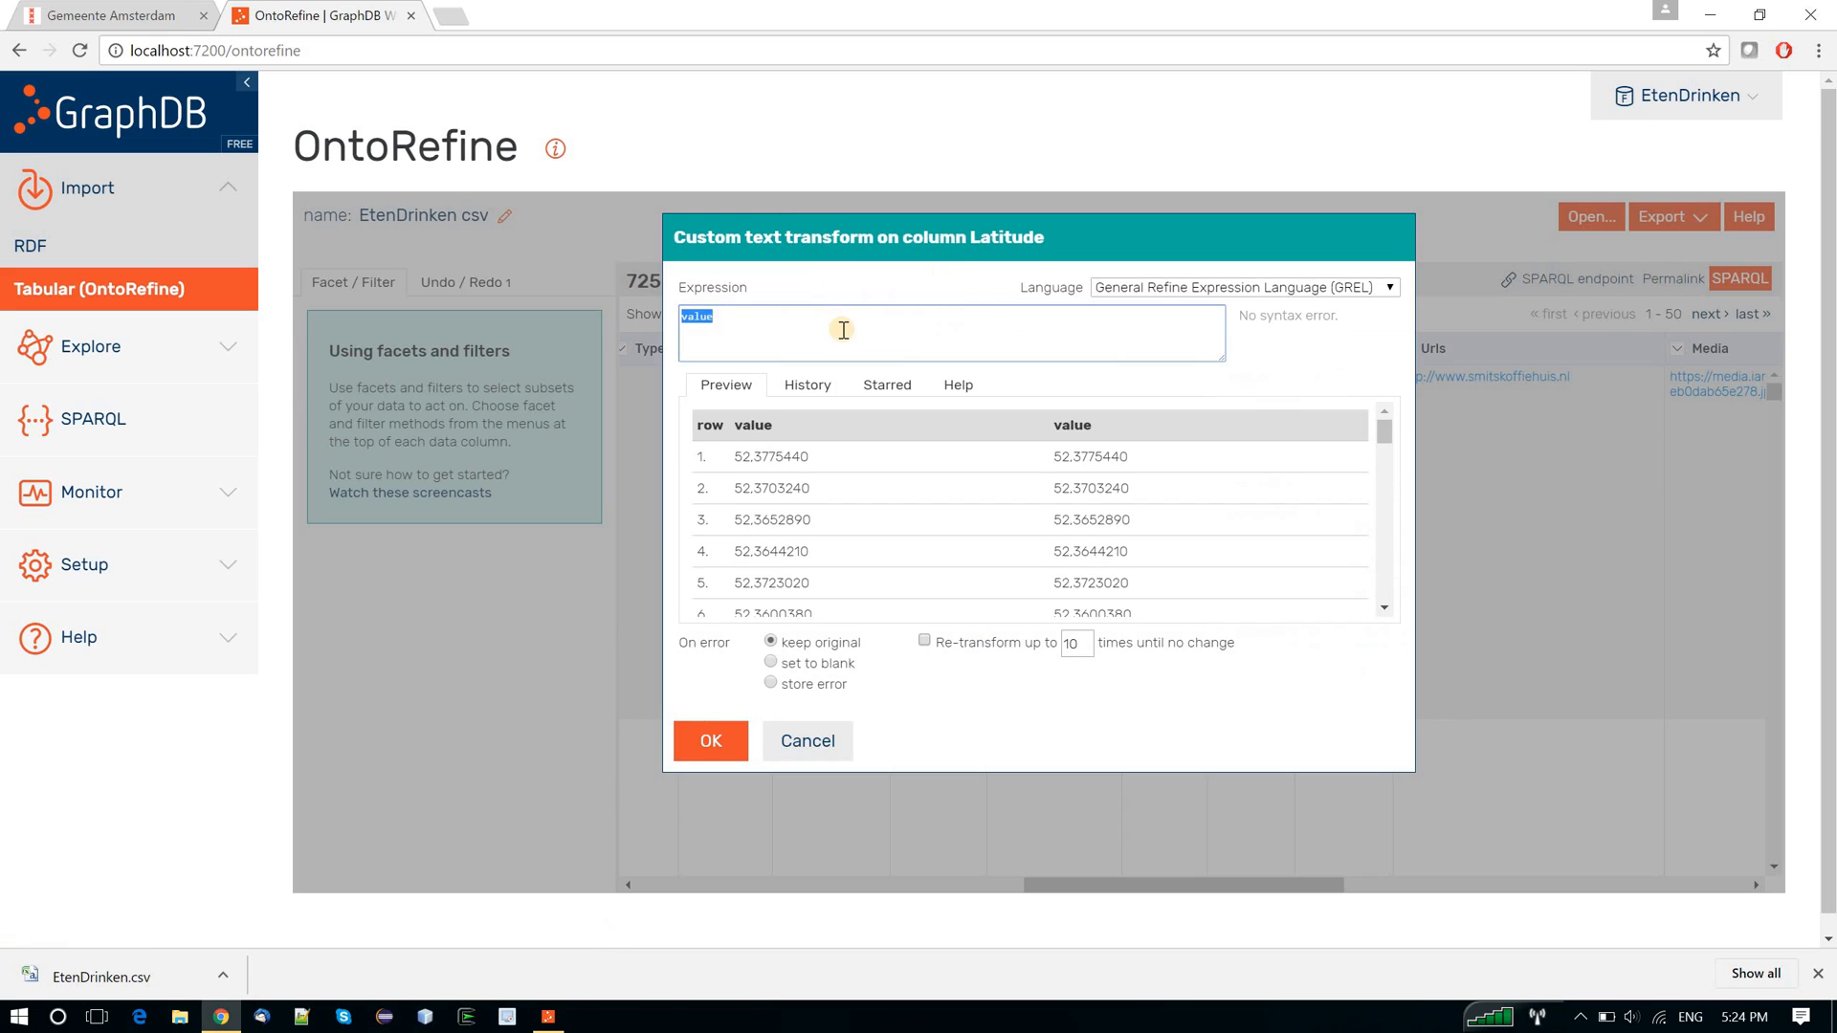
left_click(842, 332)
type(".replace(\",")
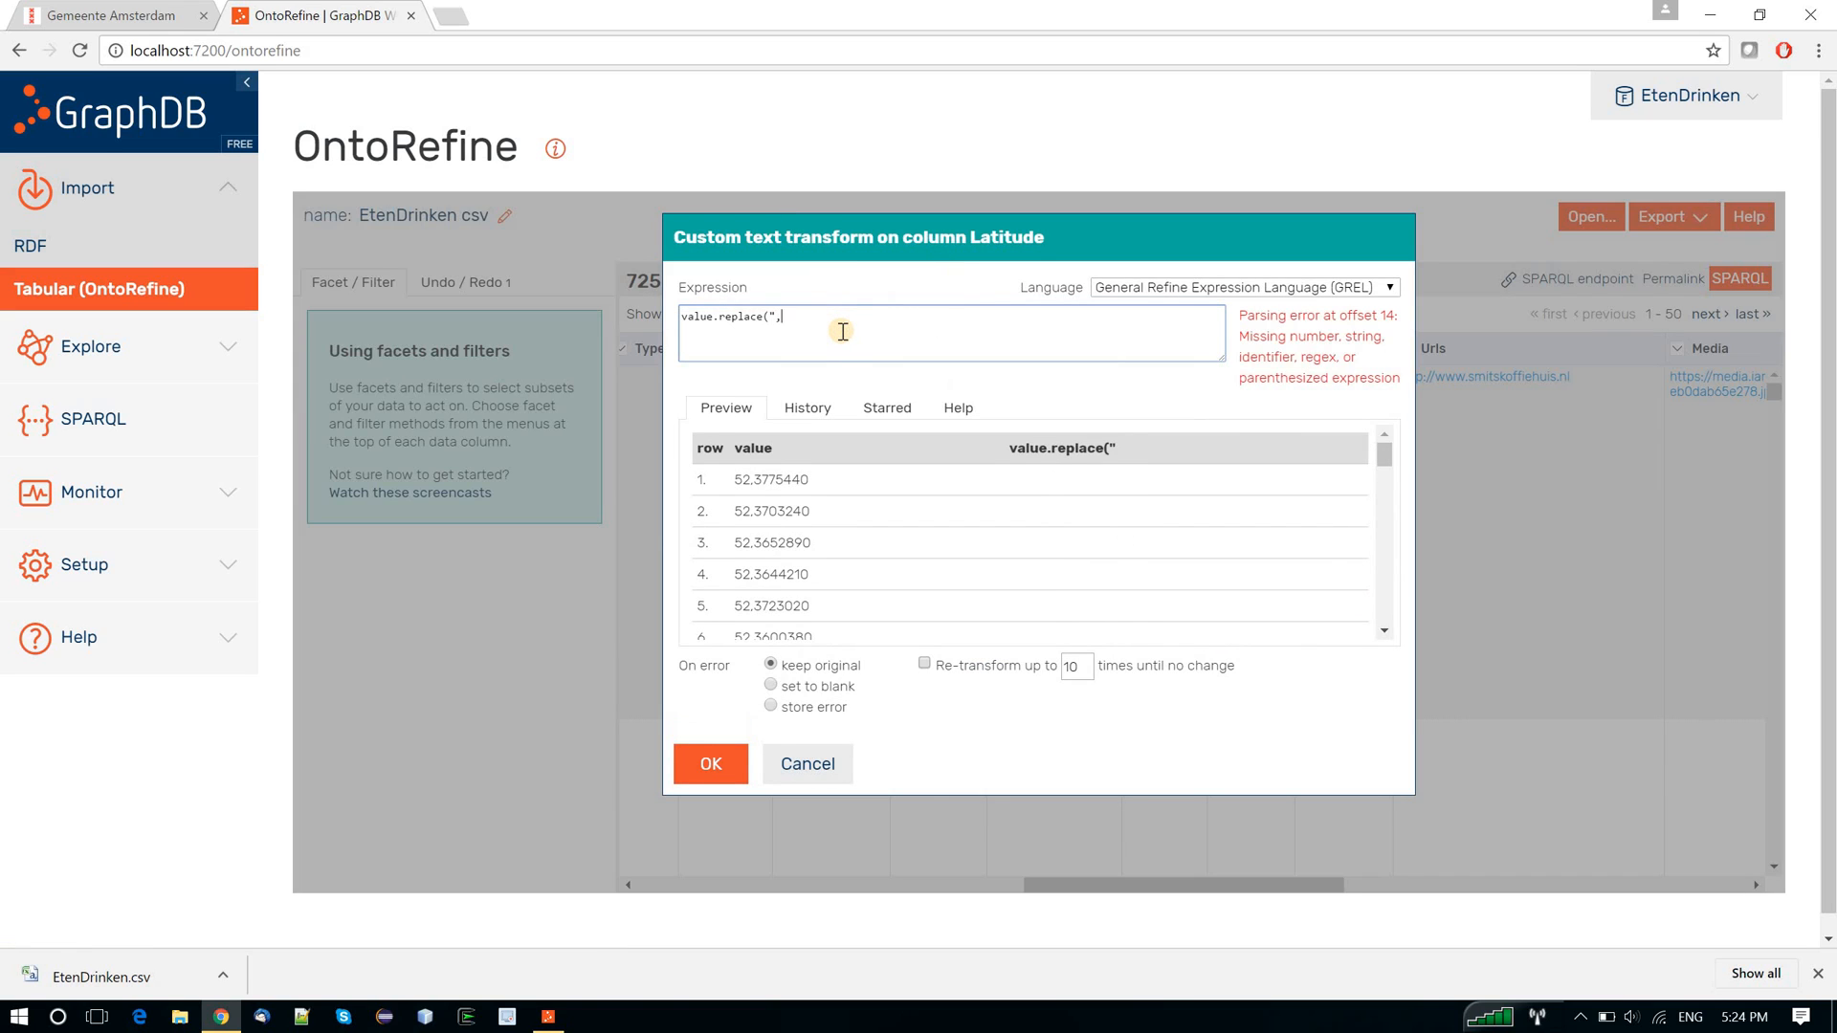
type("\",\".\"")
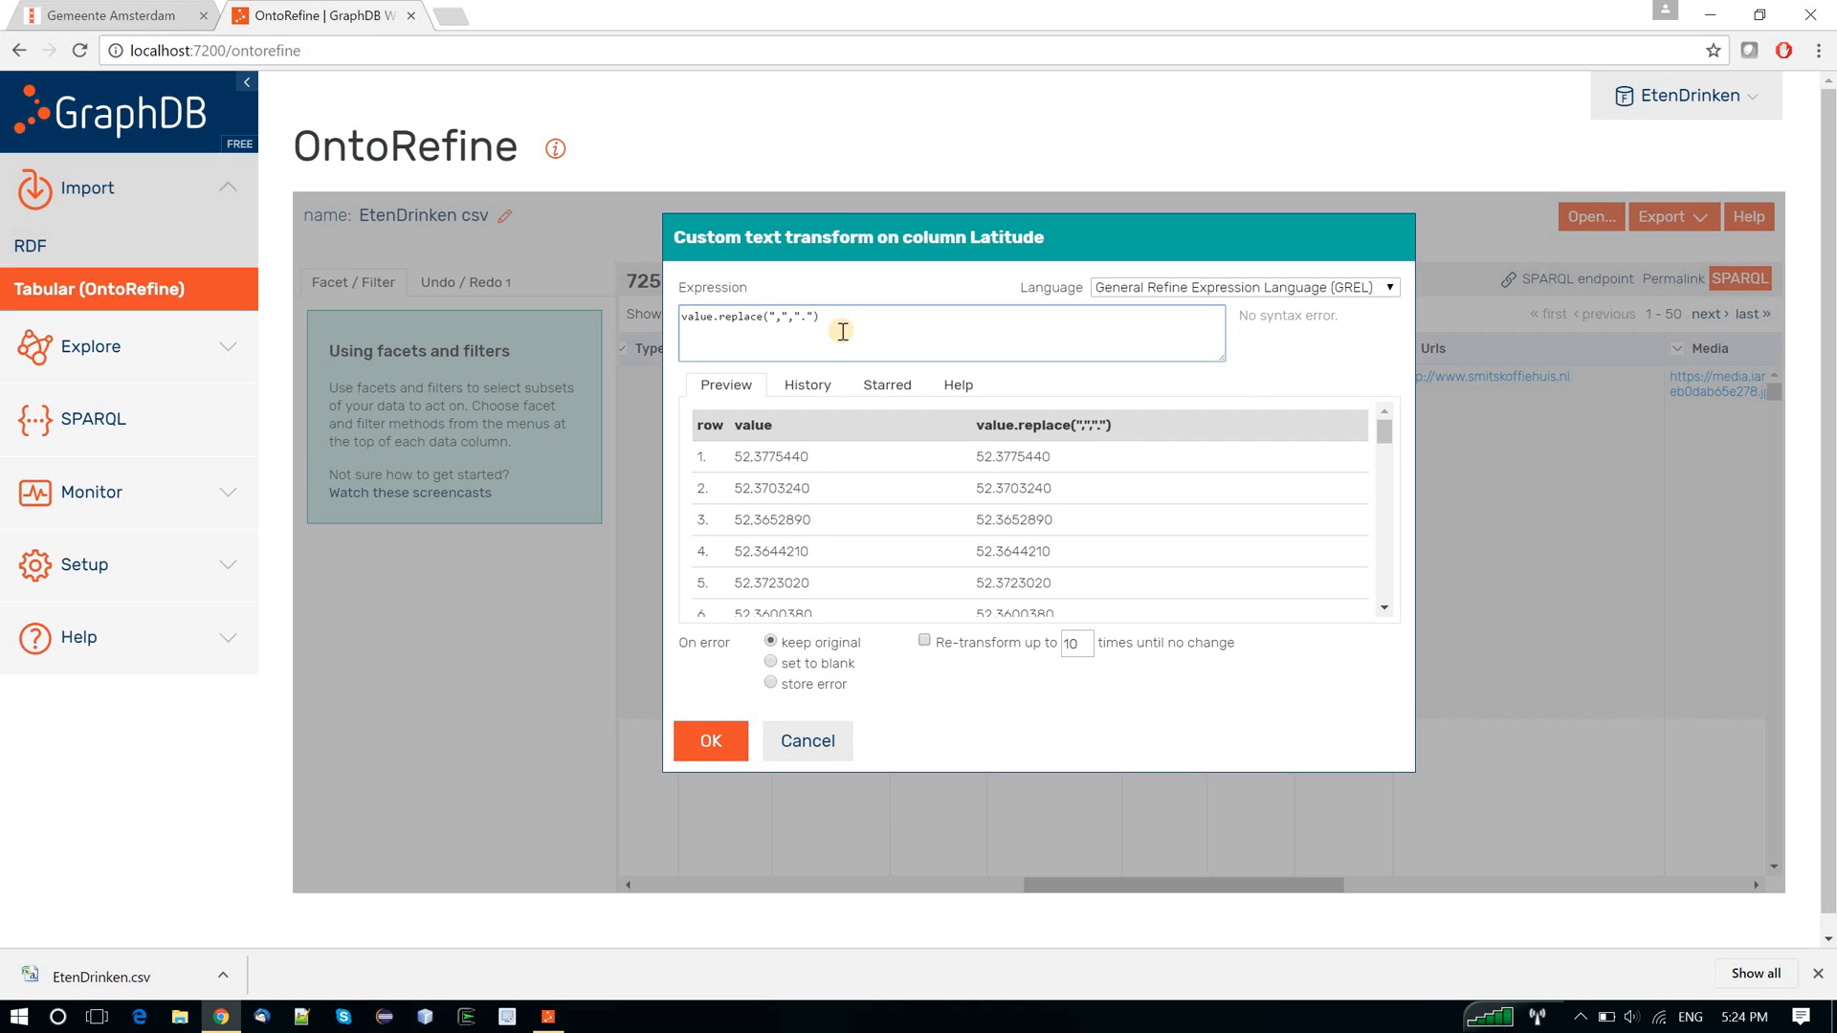
key("ctrl+a")
key("ctrl+c")
left_click(711, 741)
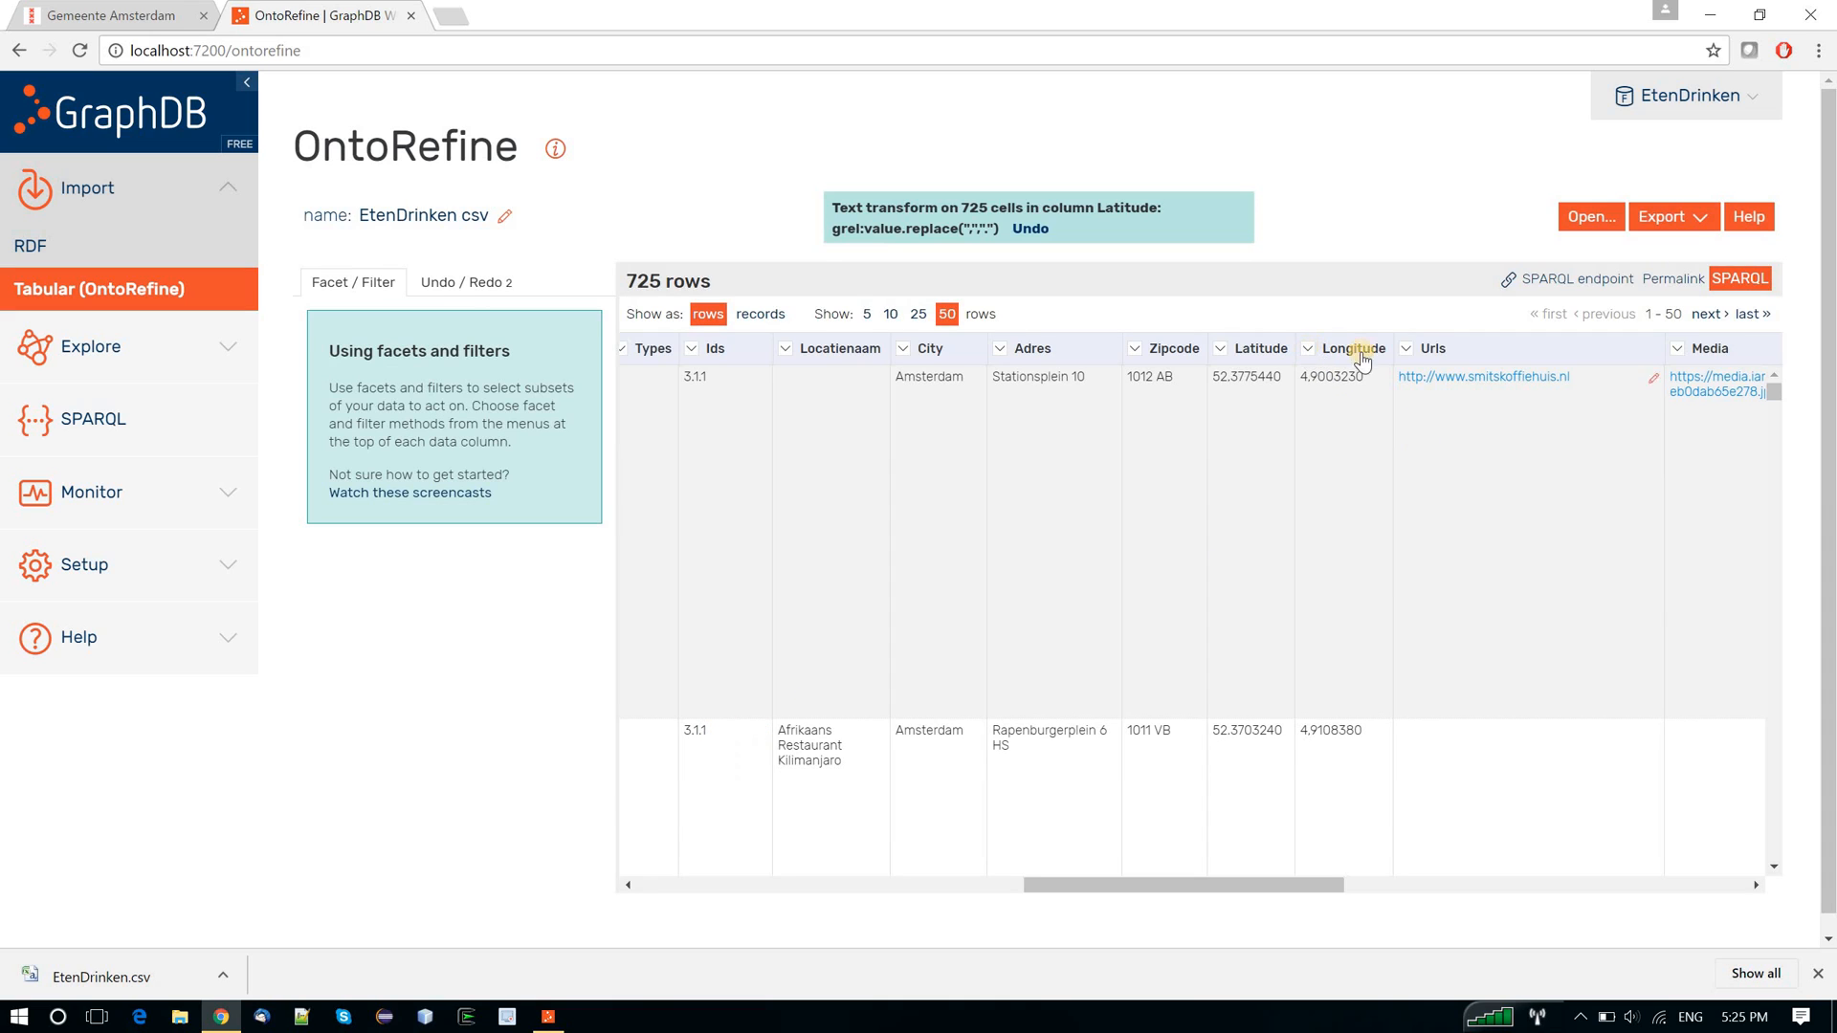
- Replace commas with periods in the Longitude column by reusing the copied GREL expression value.replace(",",".")
left_click(1308, 350)
mouse_move(1390, 457)
left_click(1477, 457)
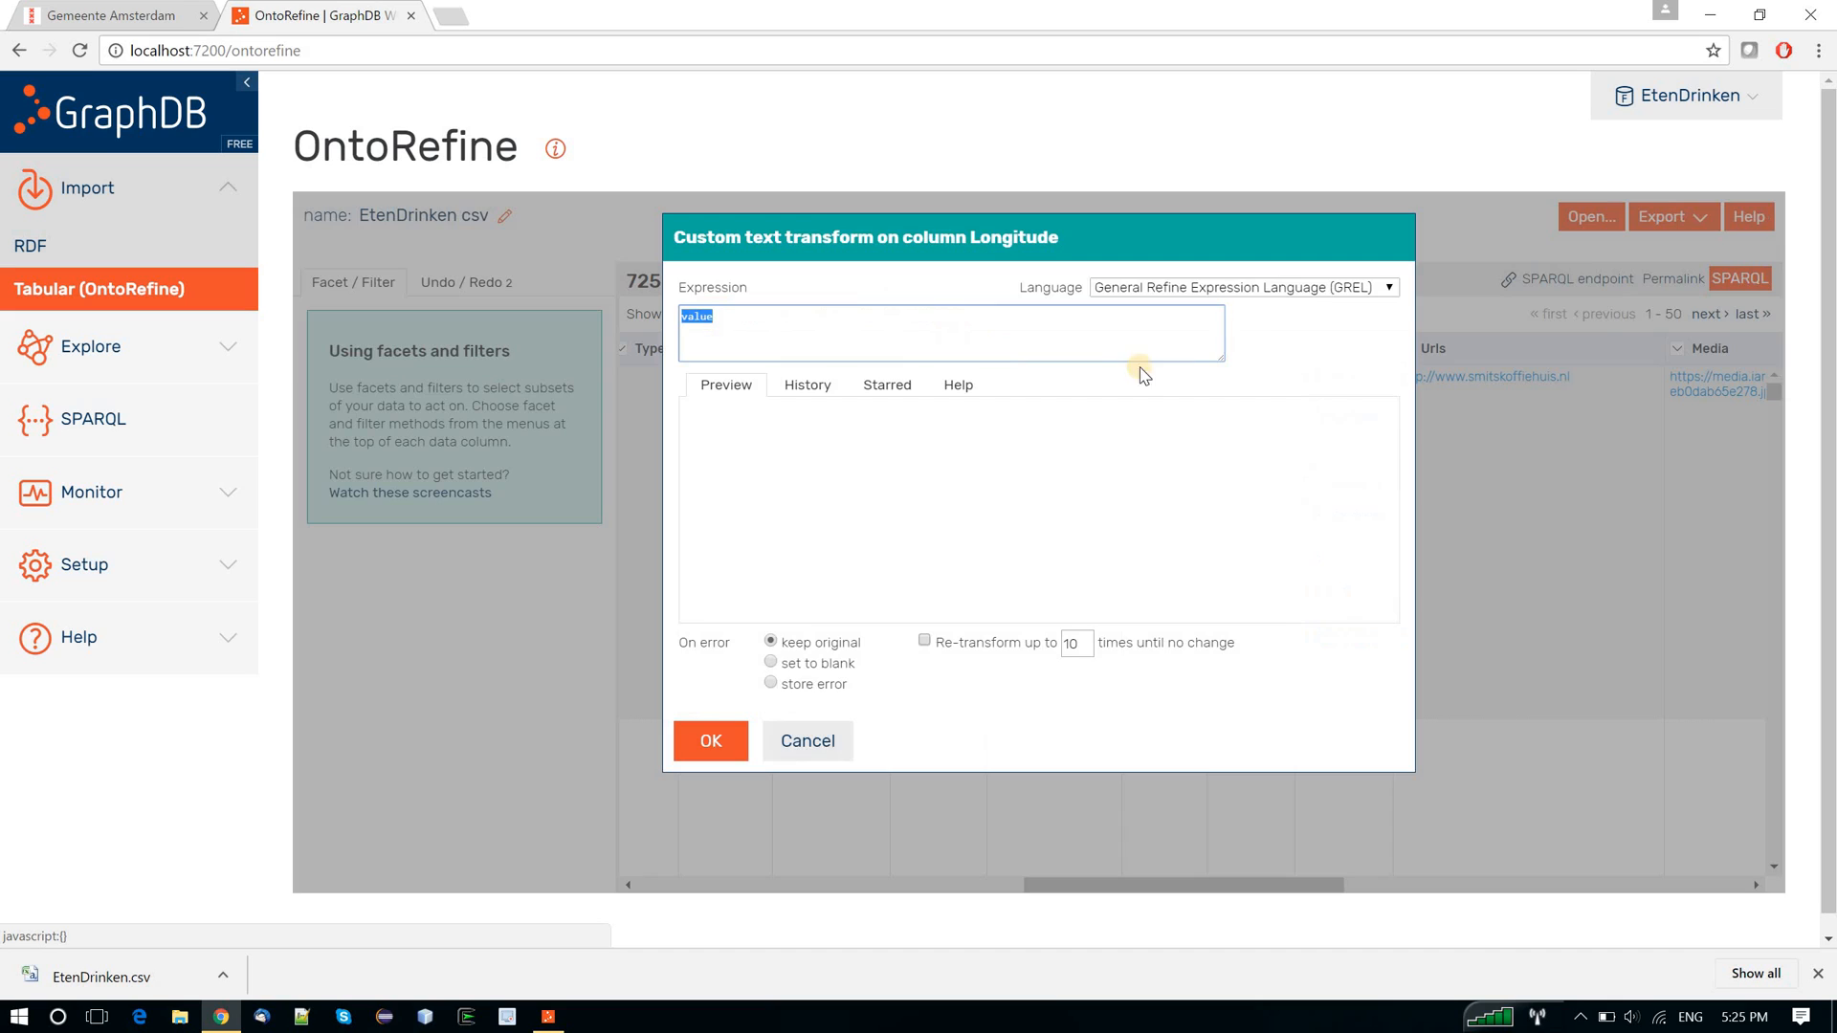
key("ctrl+v")
left_click(713, 741)
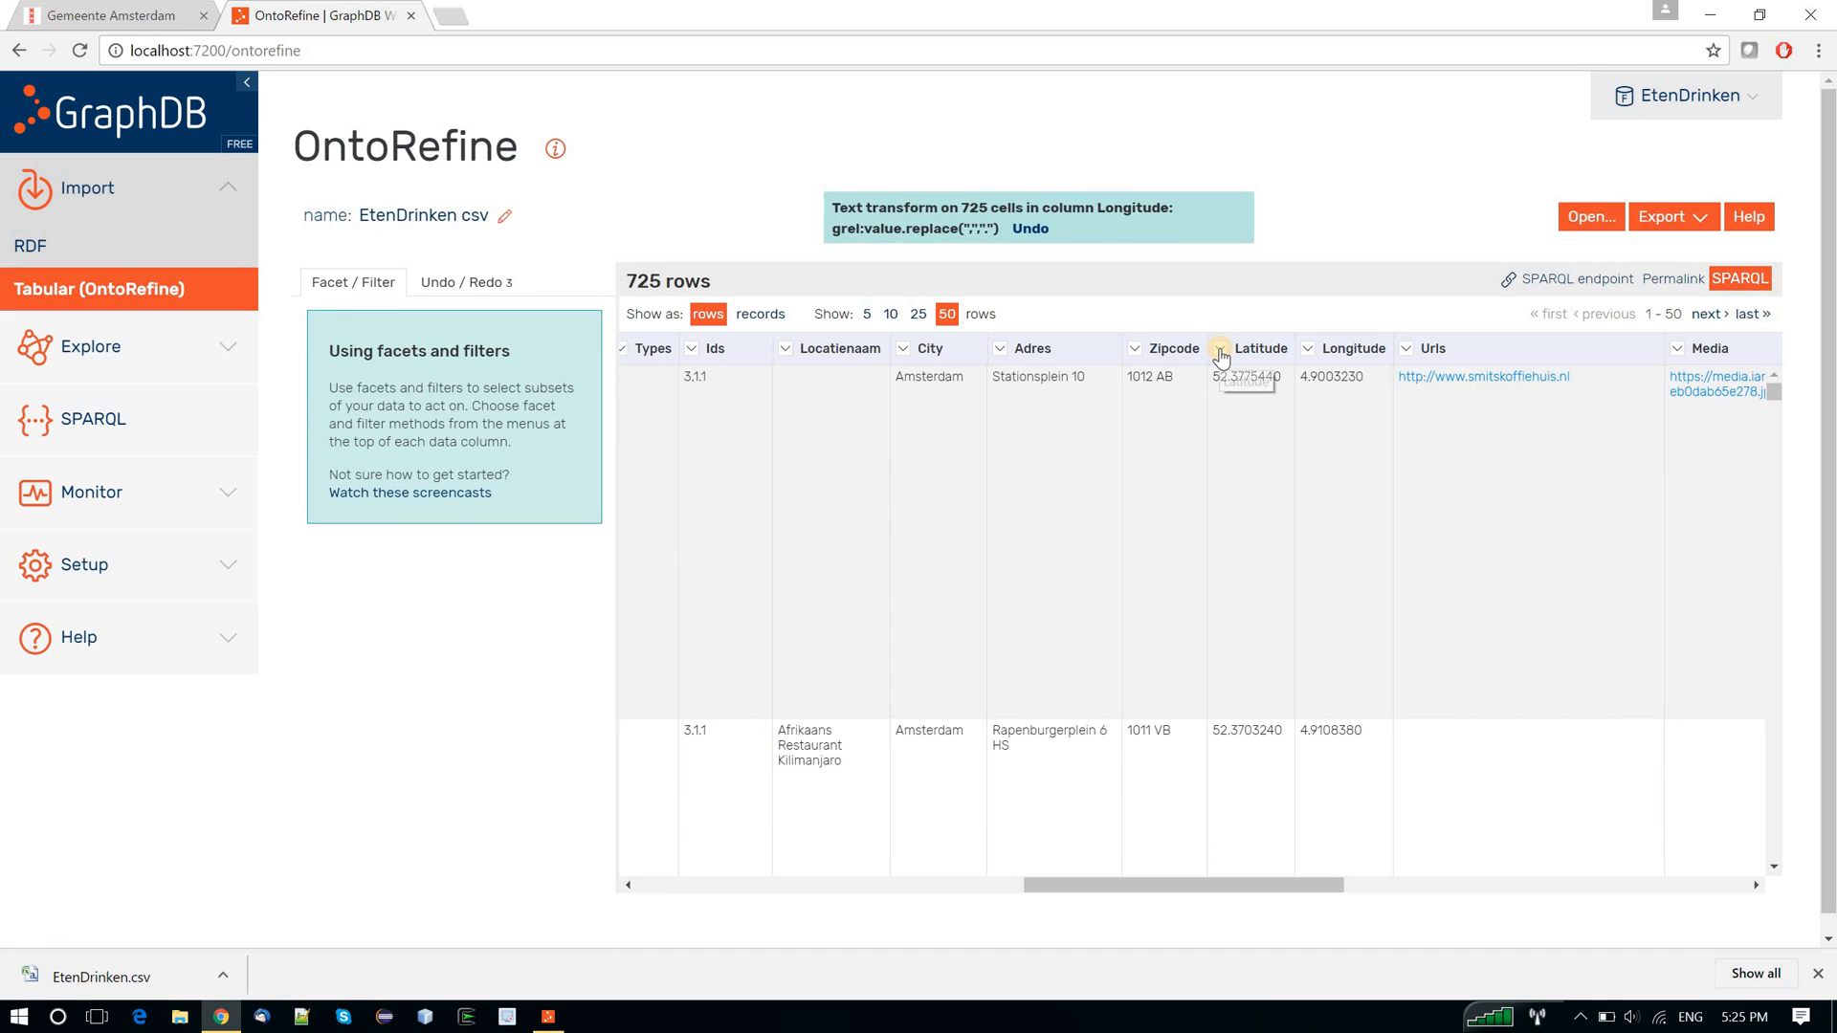
- Convert all values in the Latitude column to numbers with the common number transform
left_click(1221, 352)
mouse_move(1244, 452)
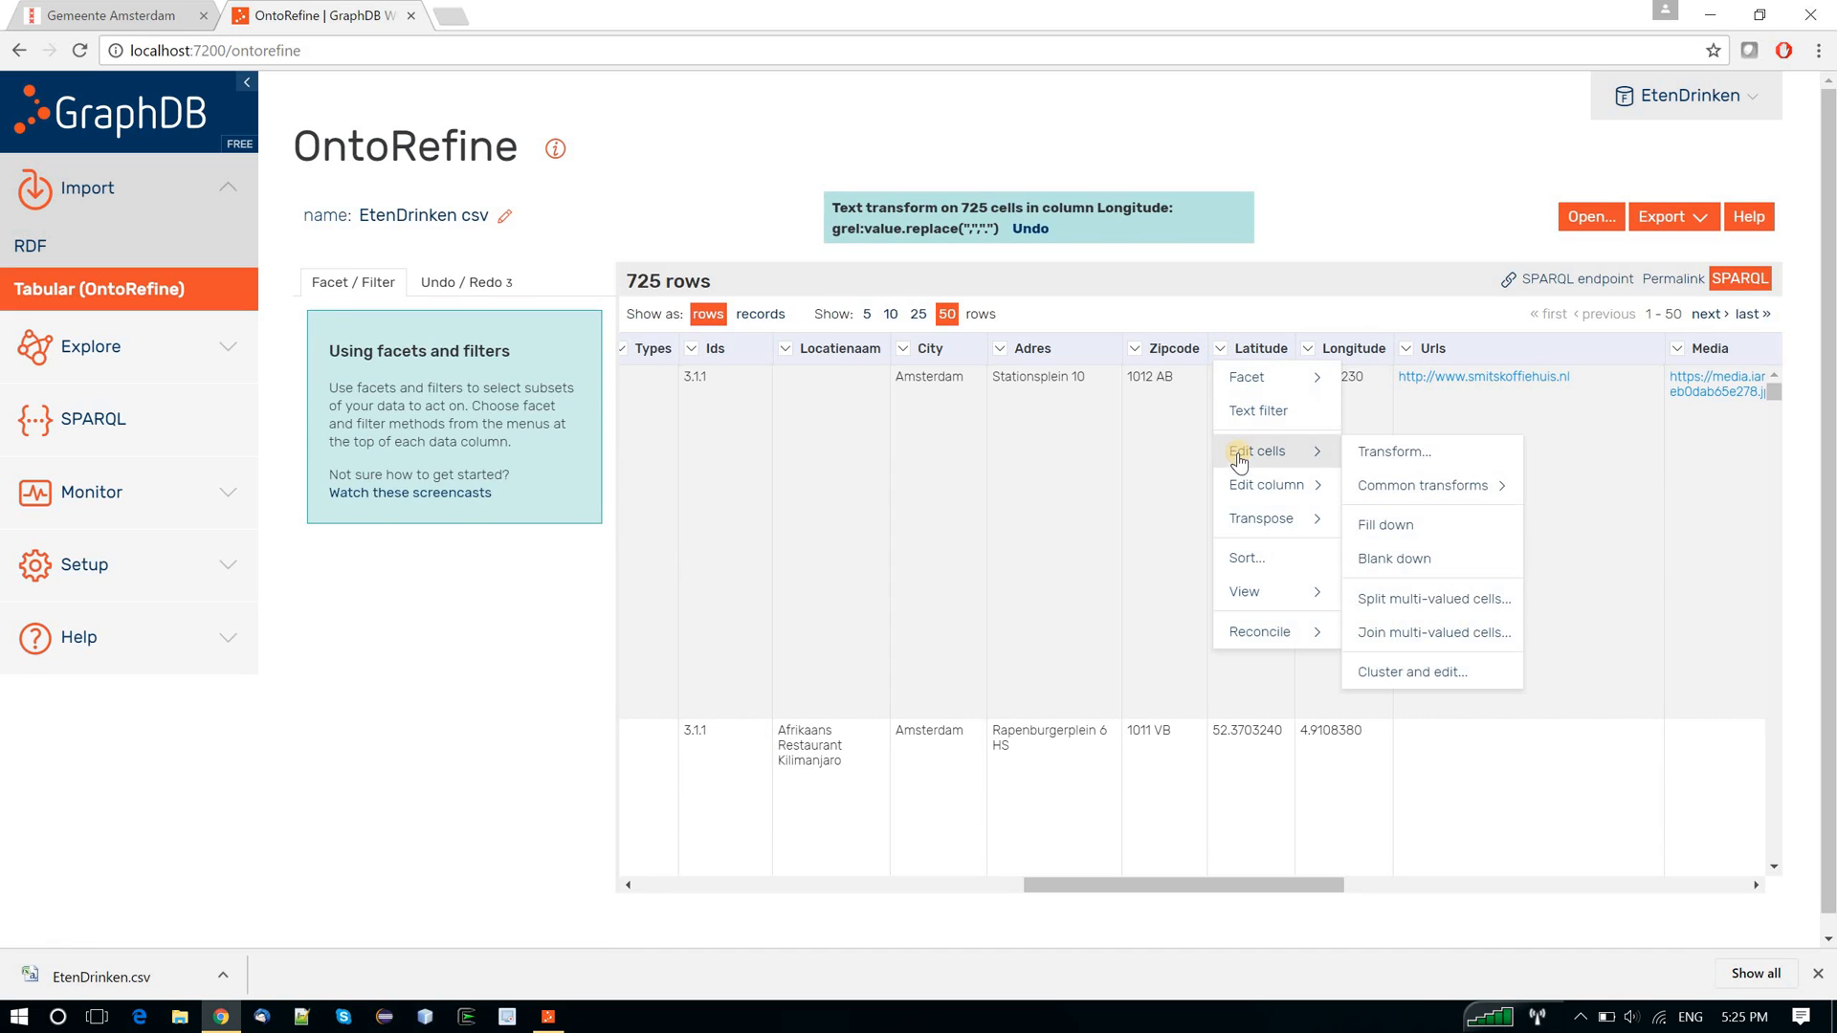
mouse_move(1392, 483)
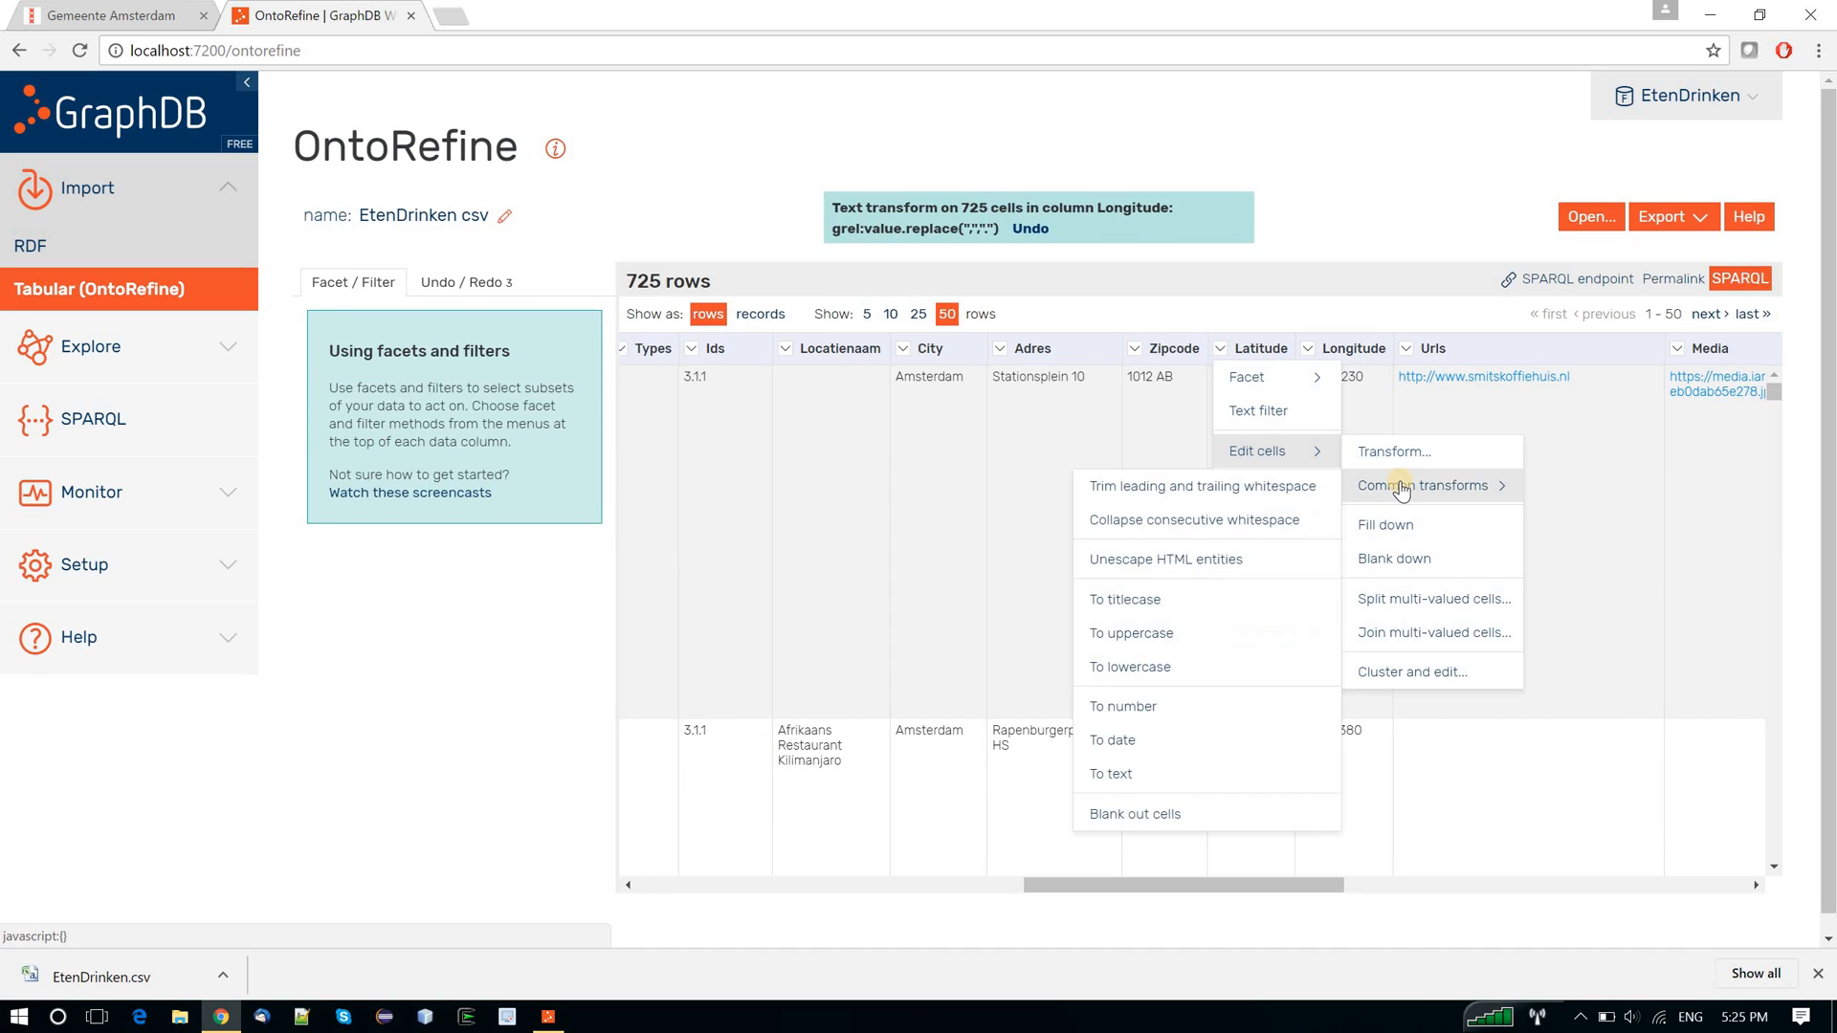
left_click(1203, 708)
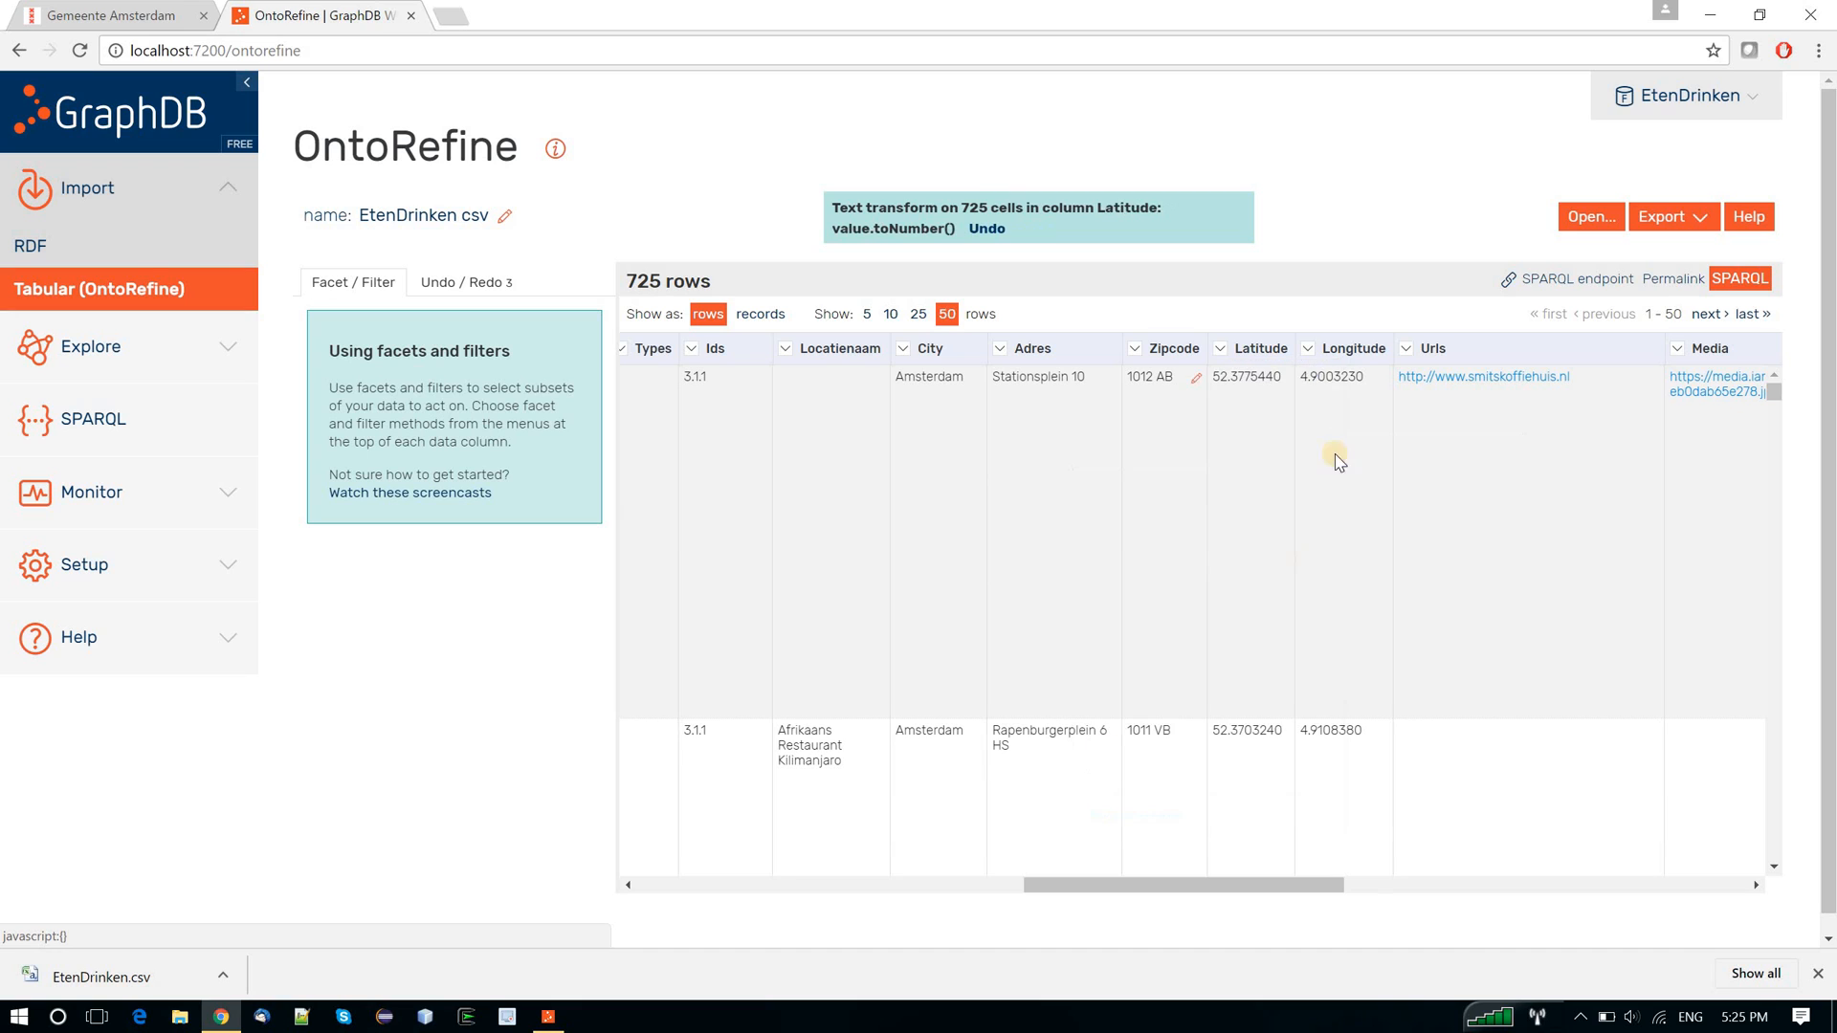
- Convert all values in the Longitude column to numbers with the common number transform
left_click(1308, 348)
mouse_move(1369, 485)
mouse_move(1416, 451)
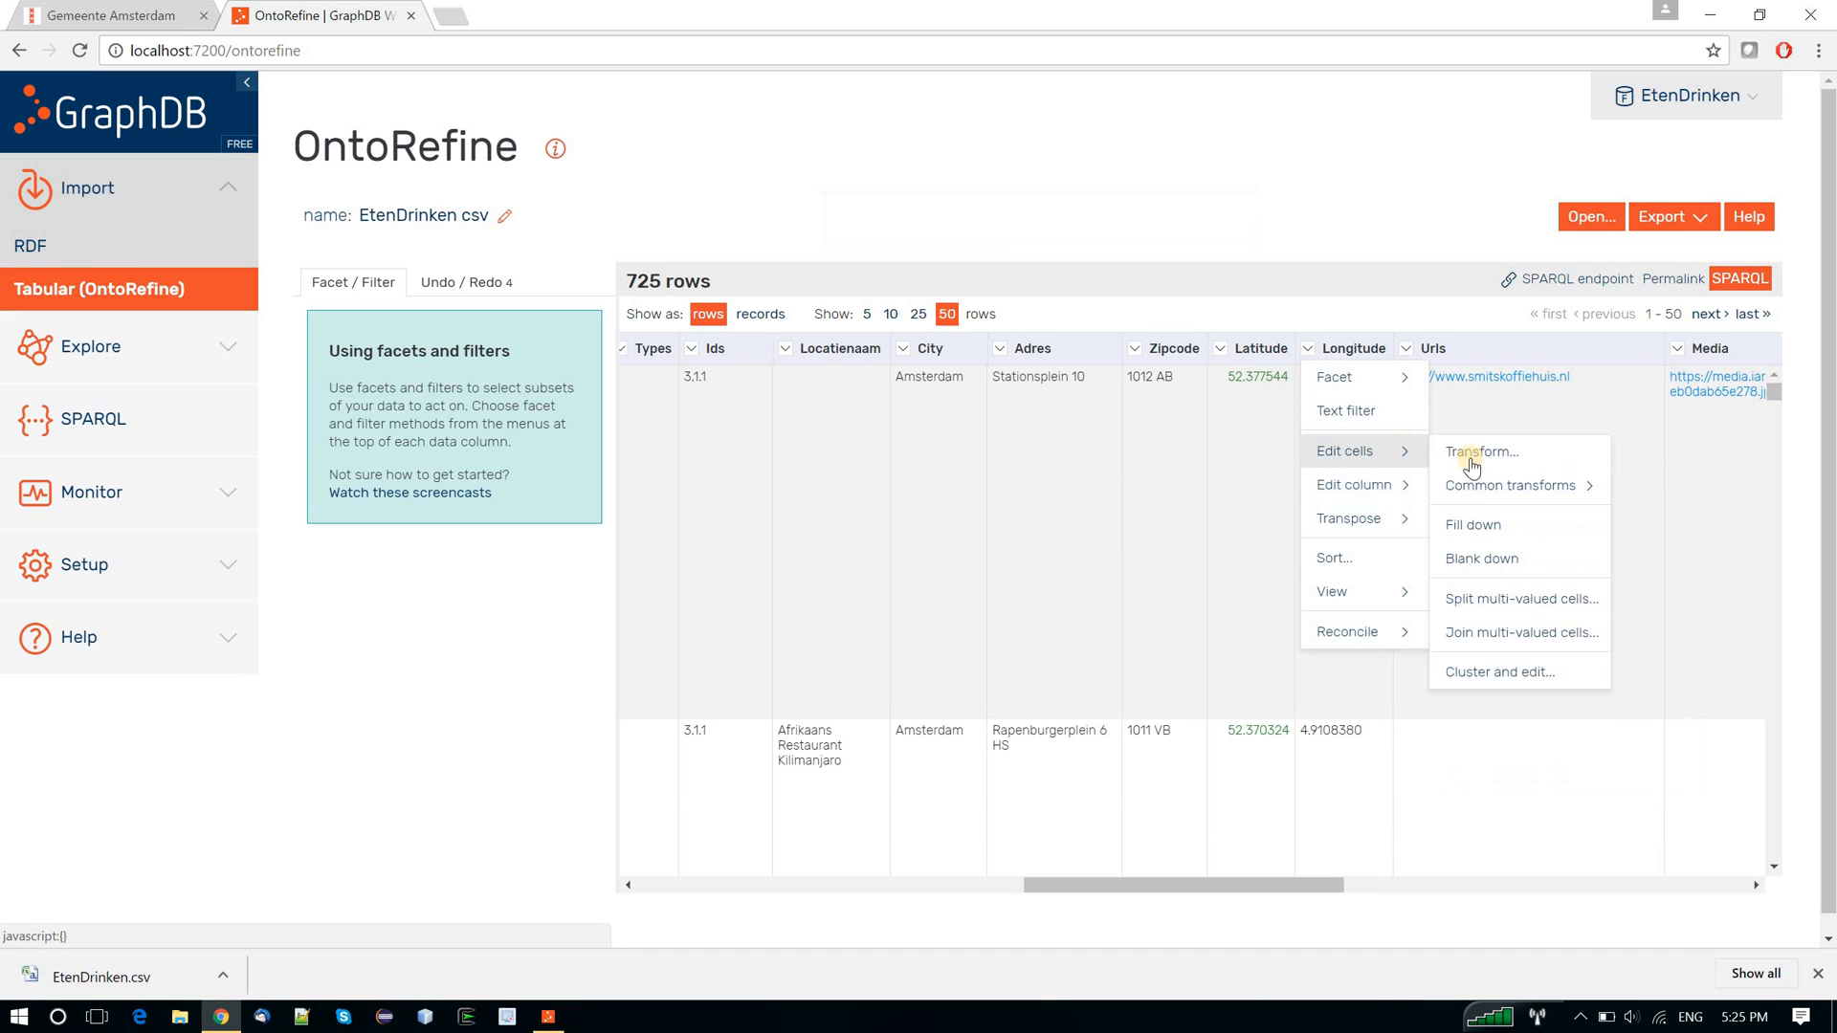
mouse_move(1489, 483)
left_click(1239, 713)
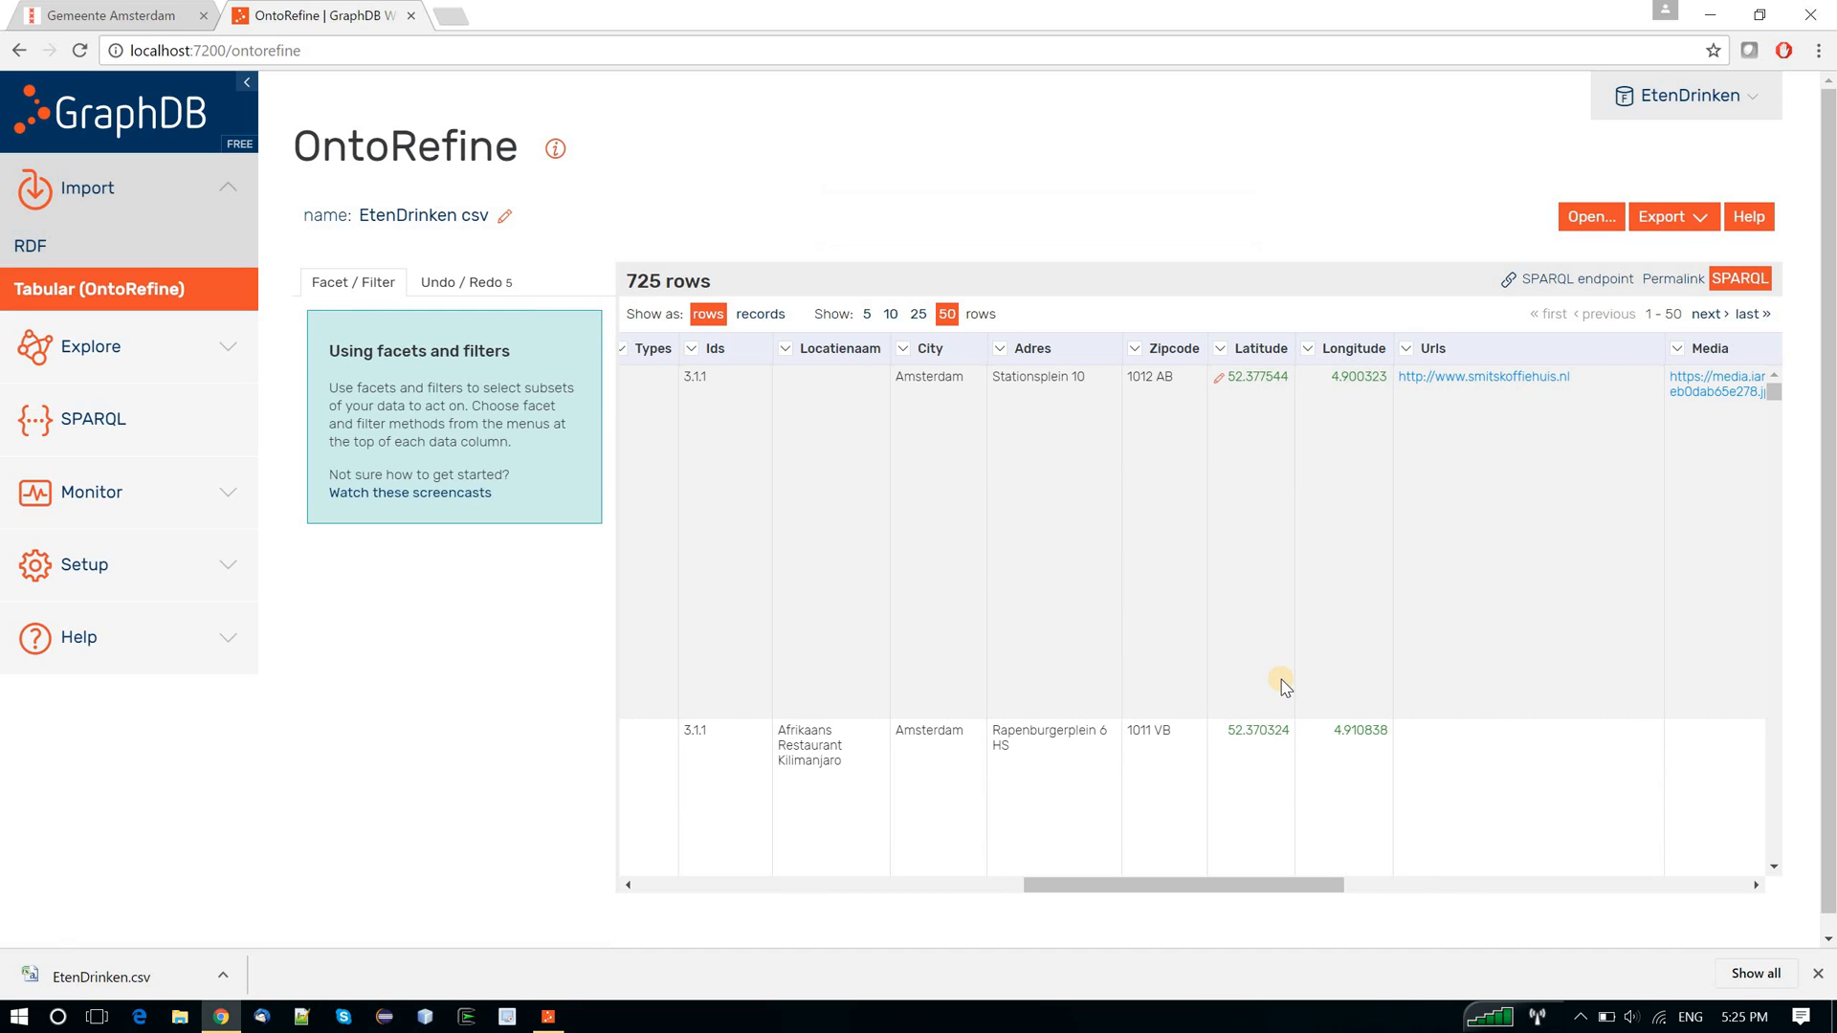
- Run the restaurant CONSTRUCT query in the OntoRefine project's SPARQL view and copy the project's SPARQL endpoint address
left_click(1739, 279)
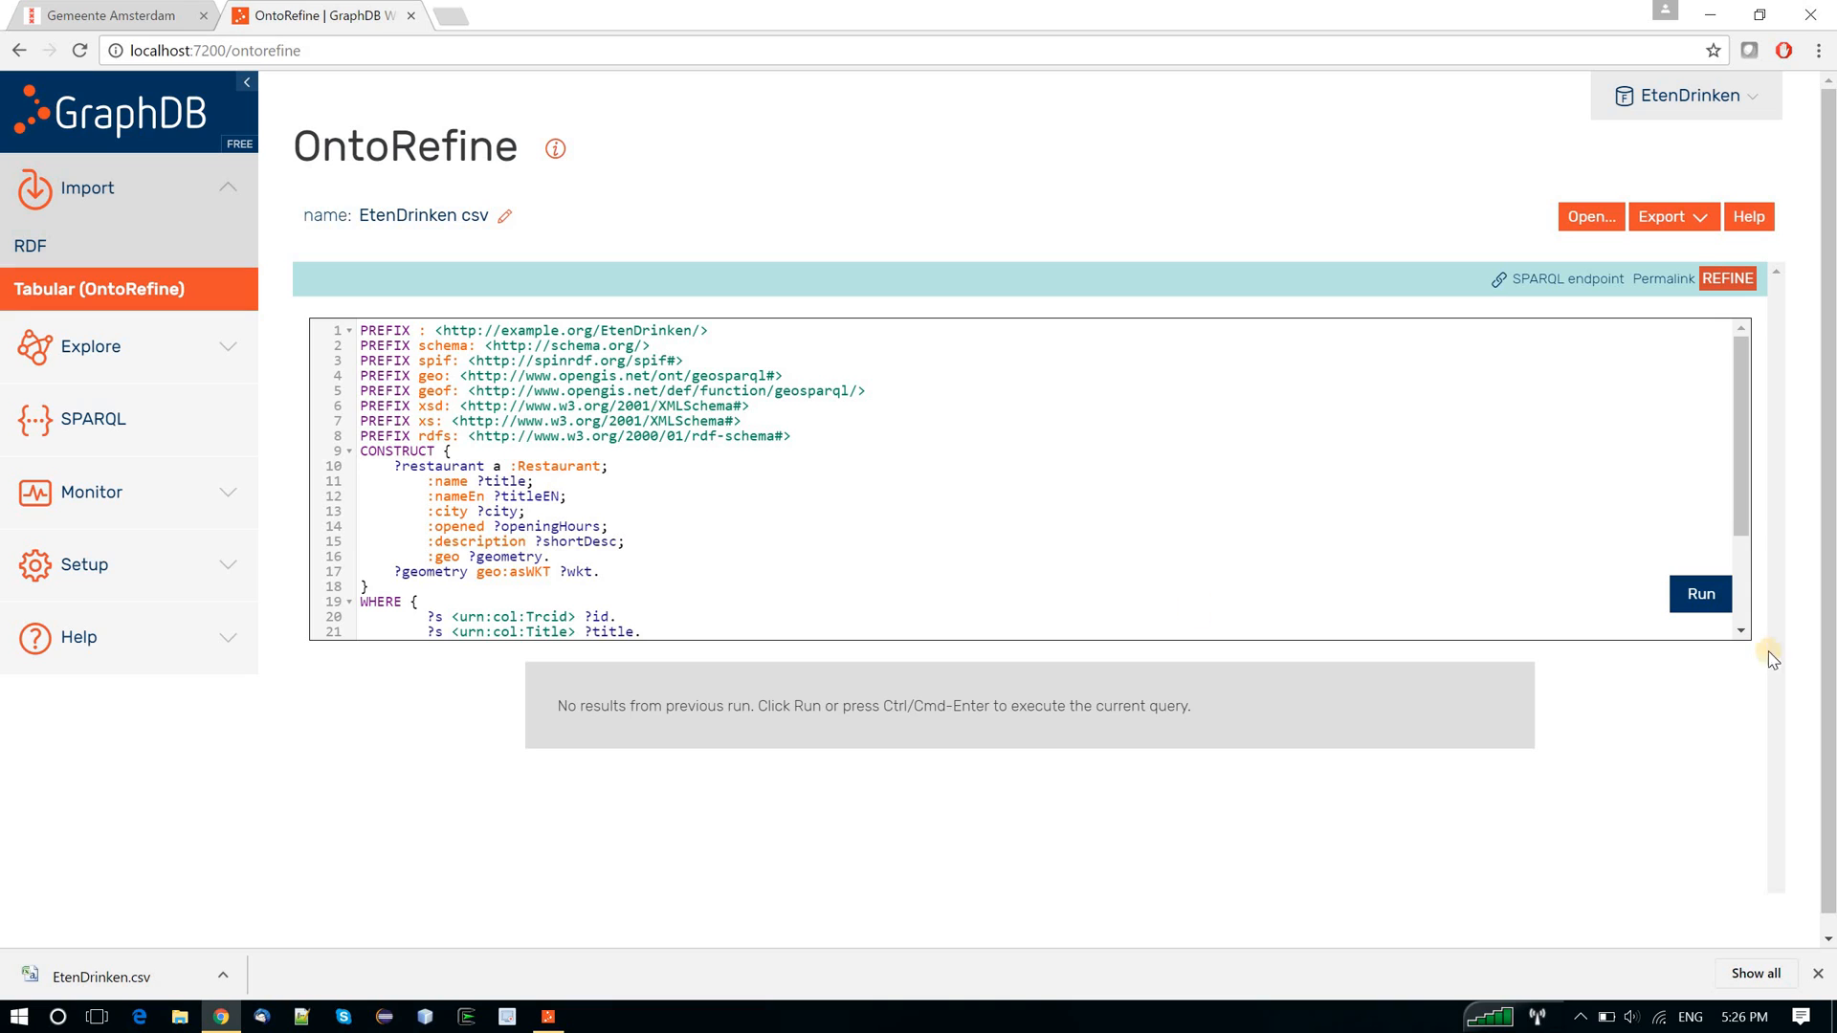
left_click(1689, 588)
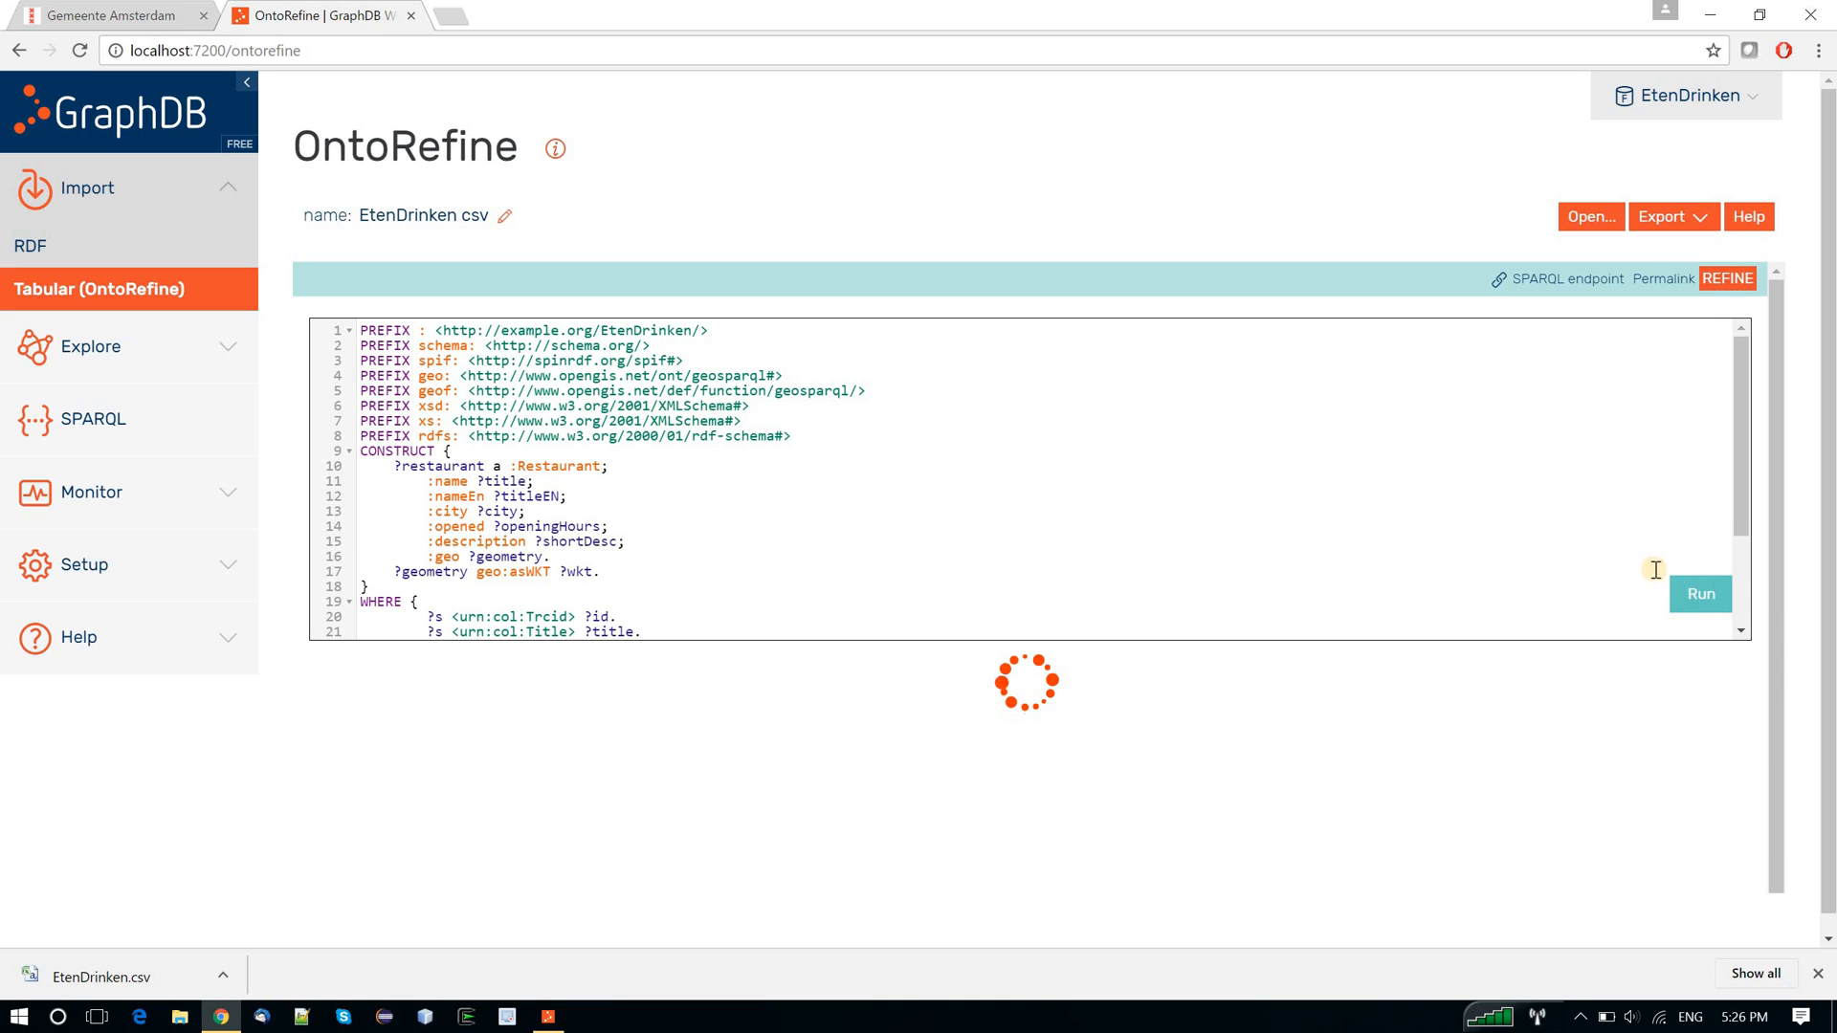
left_click(1570, 283)
key("ctrl+c")
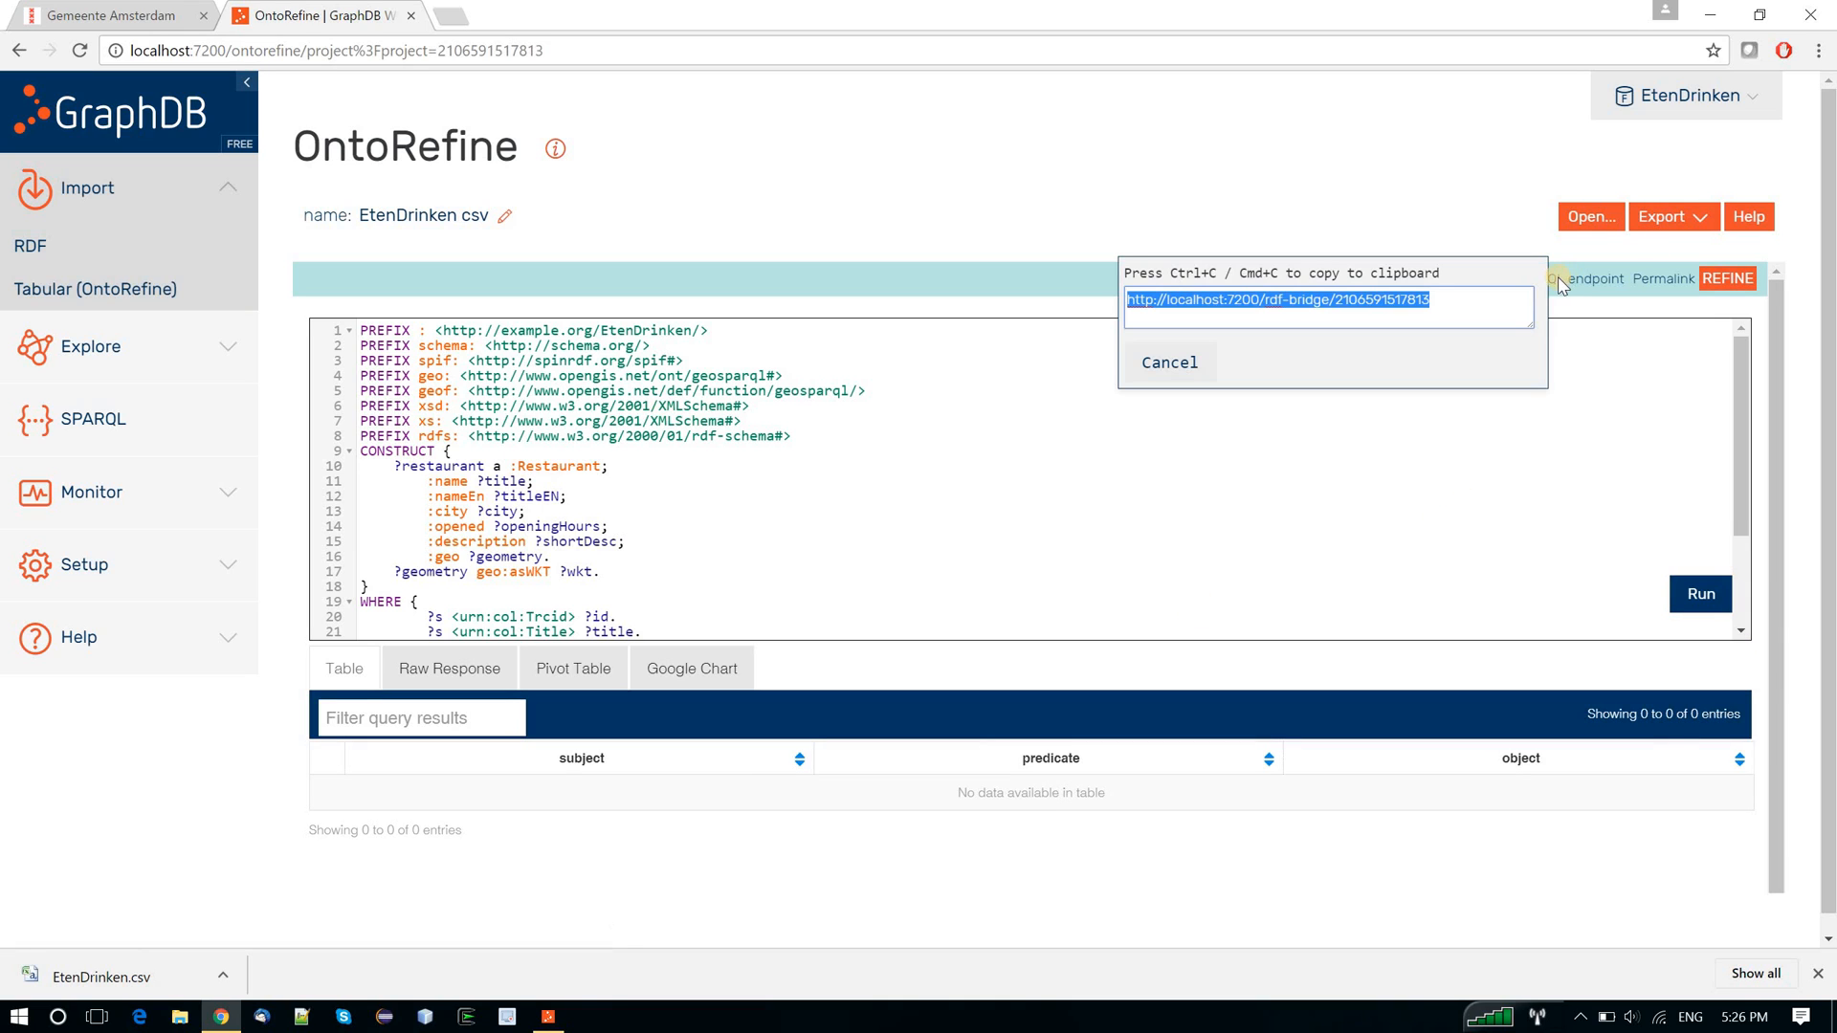
left_click(140, 436)
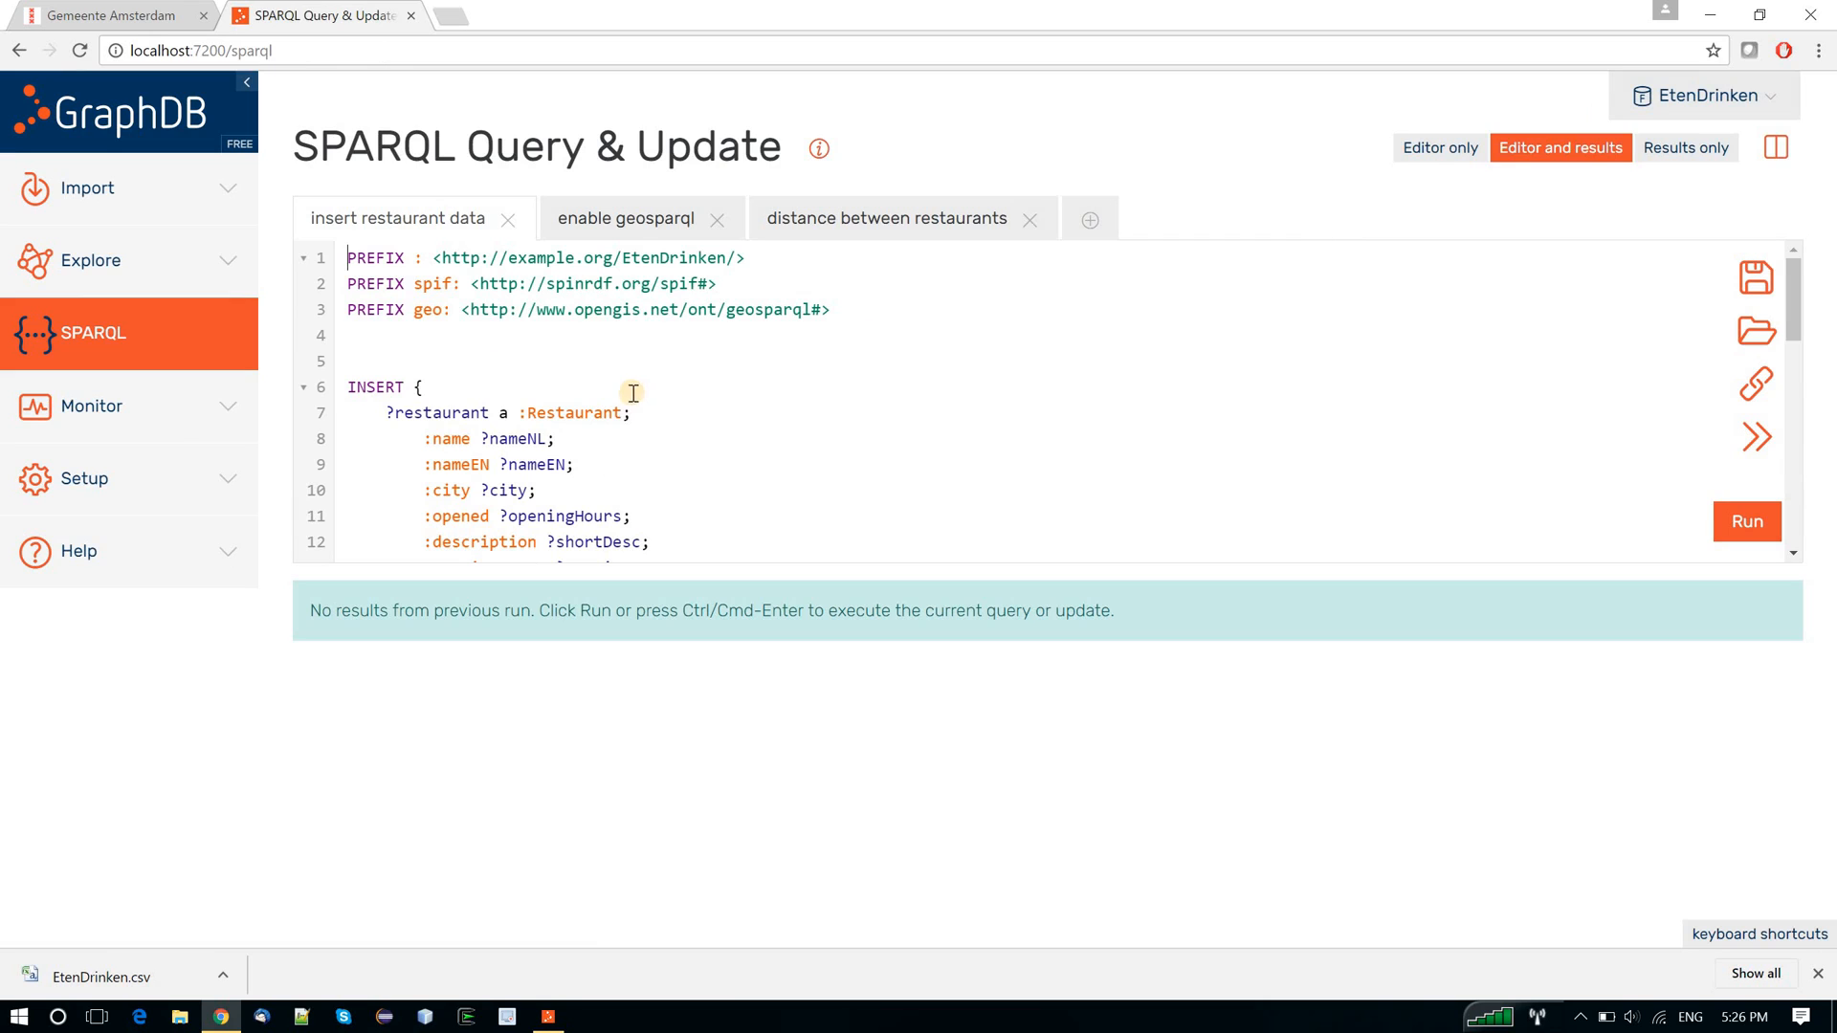
scroll(440, 352, "down", 2)
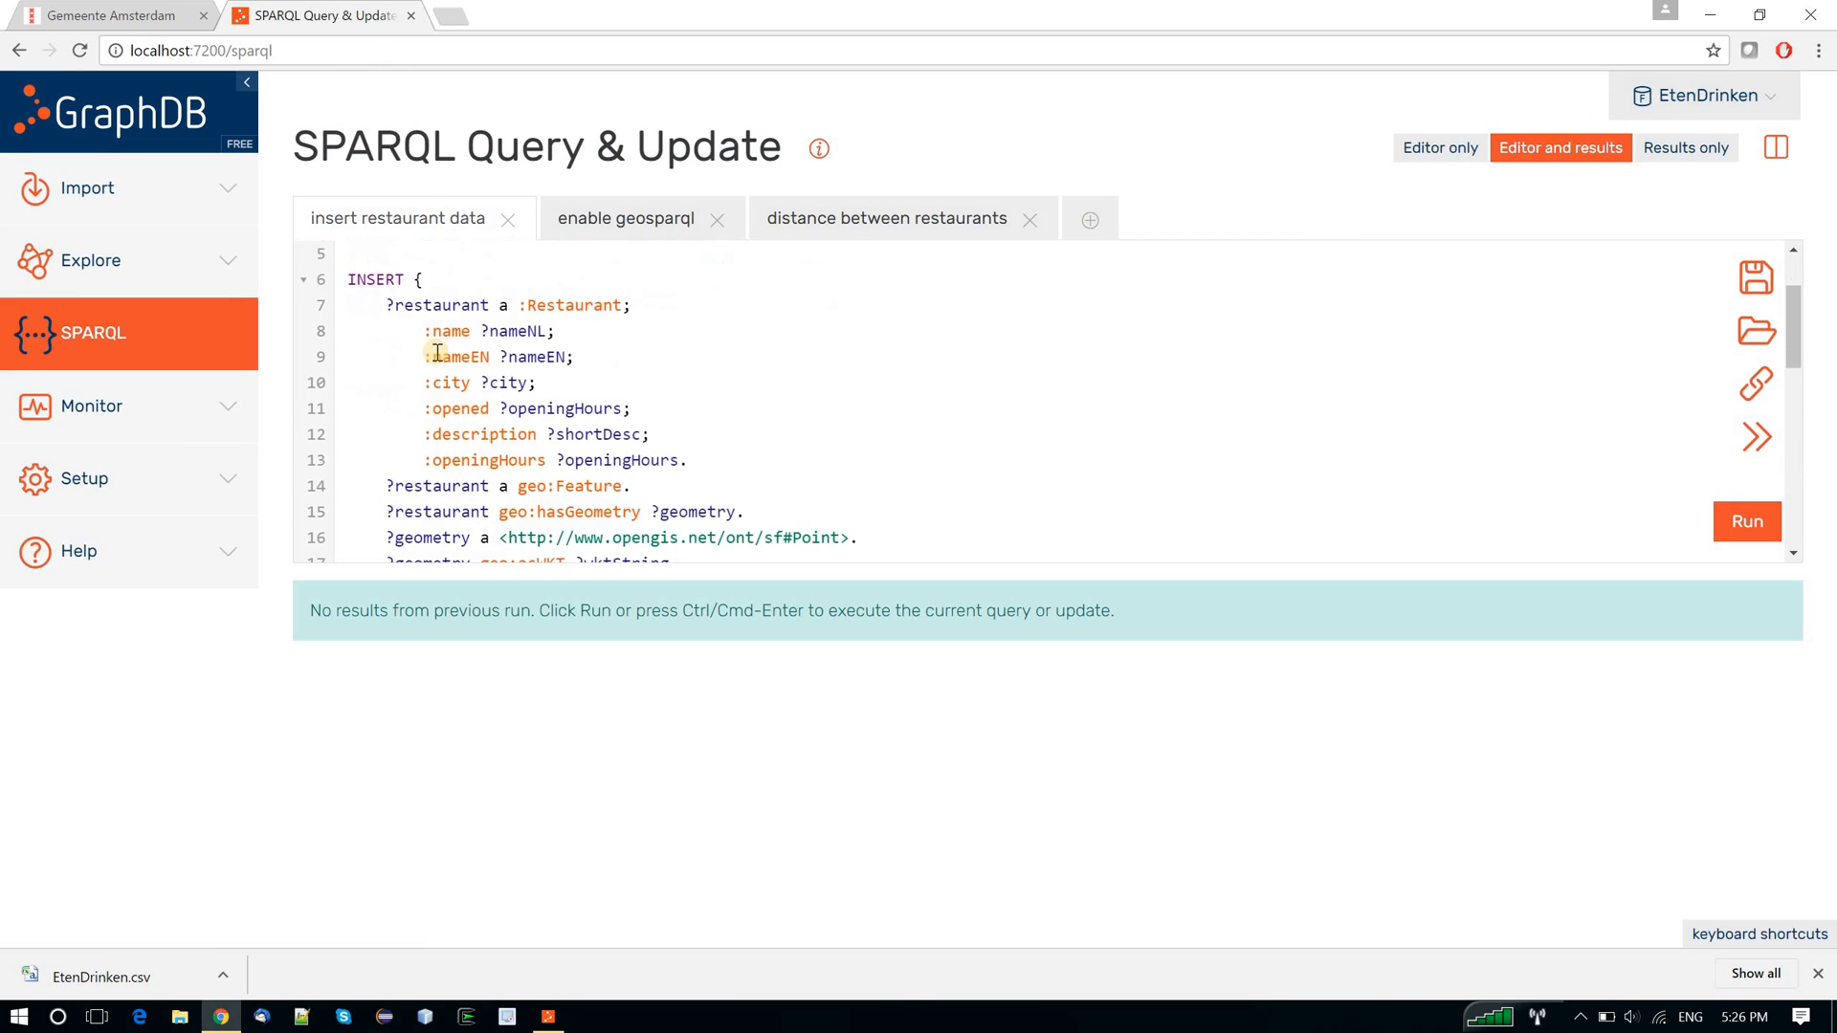
scroll(437, 359, "down", 4)
left_click_drag(470, 426, 905, 426)
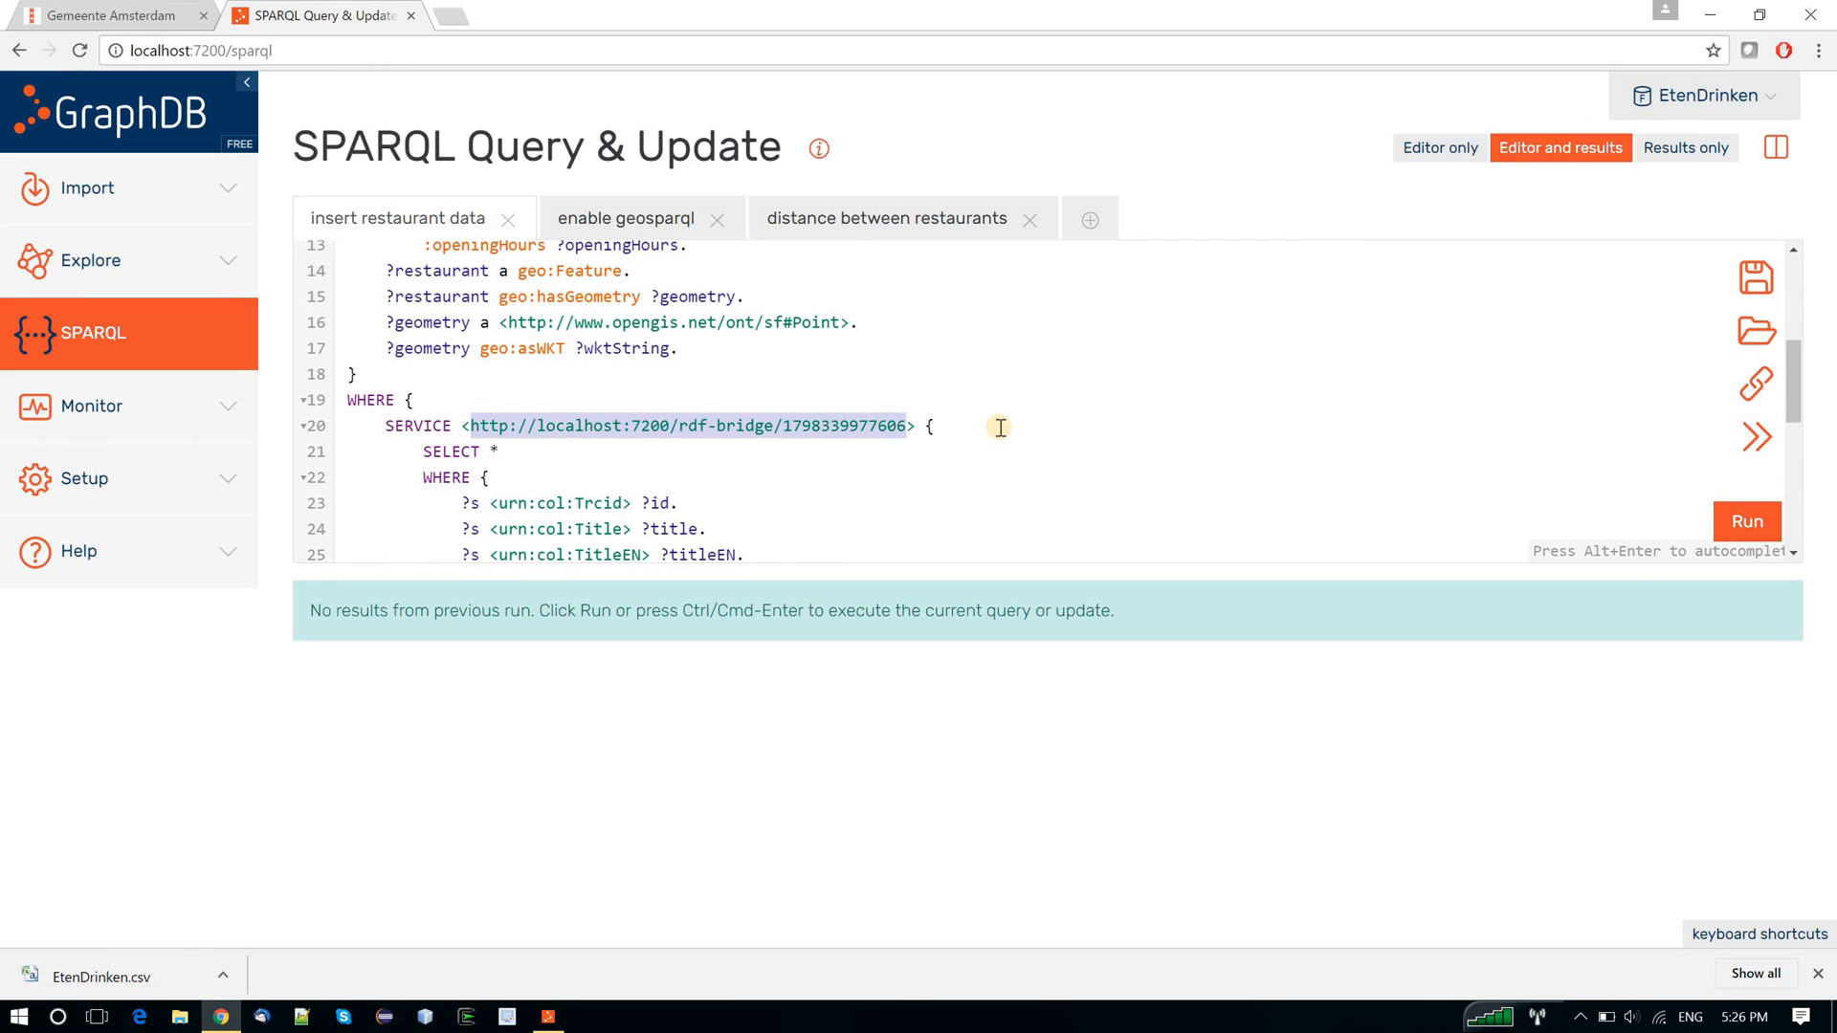
key("ctrl+v")
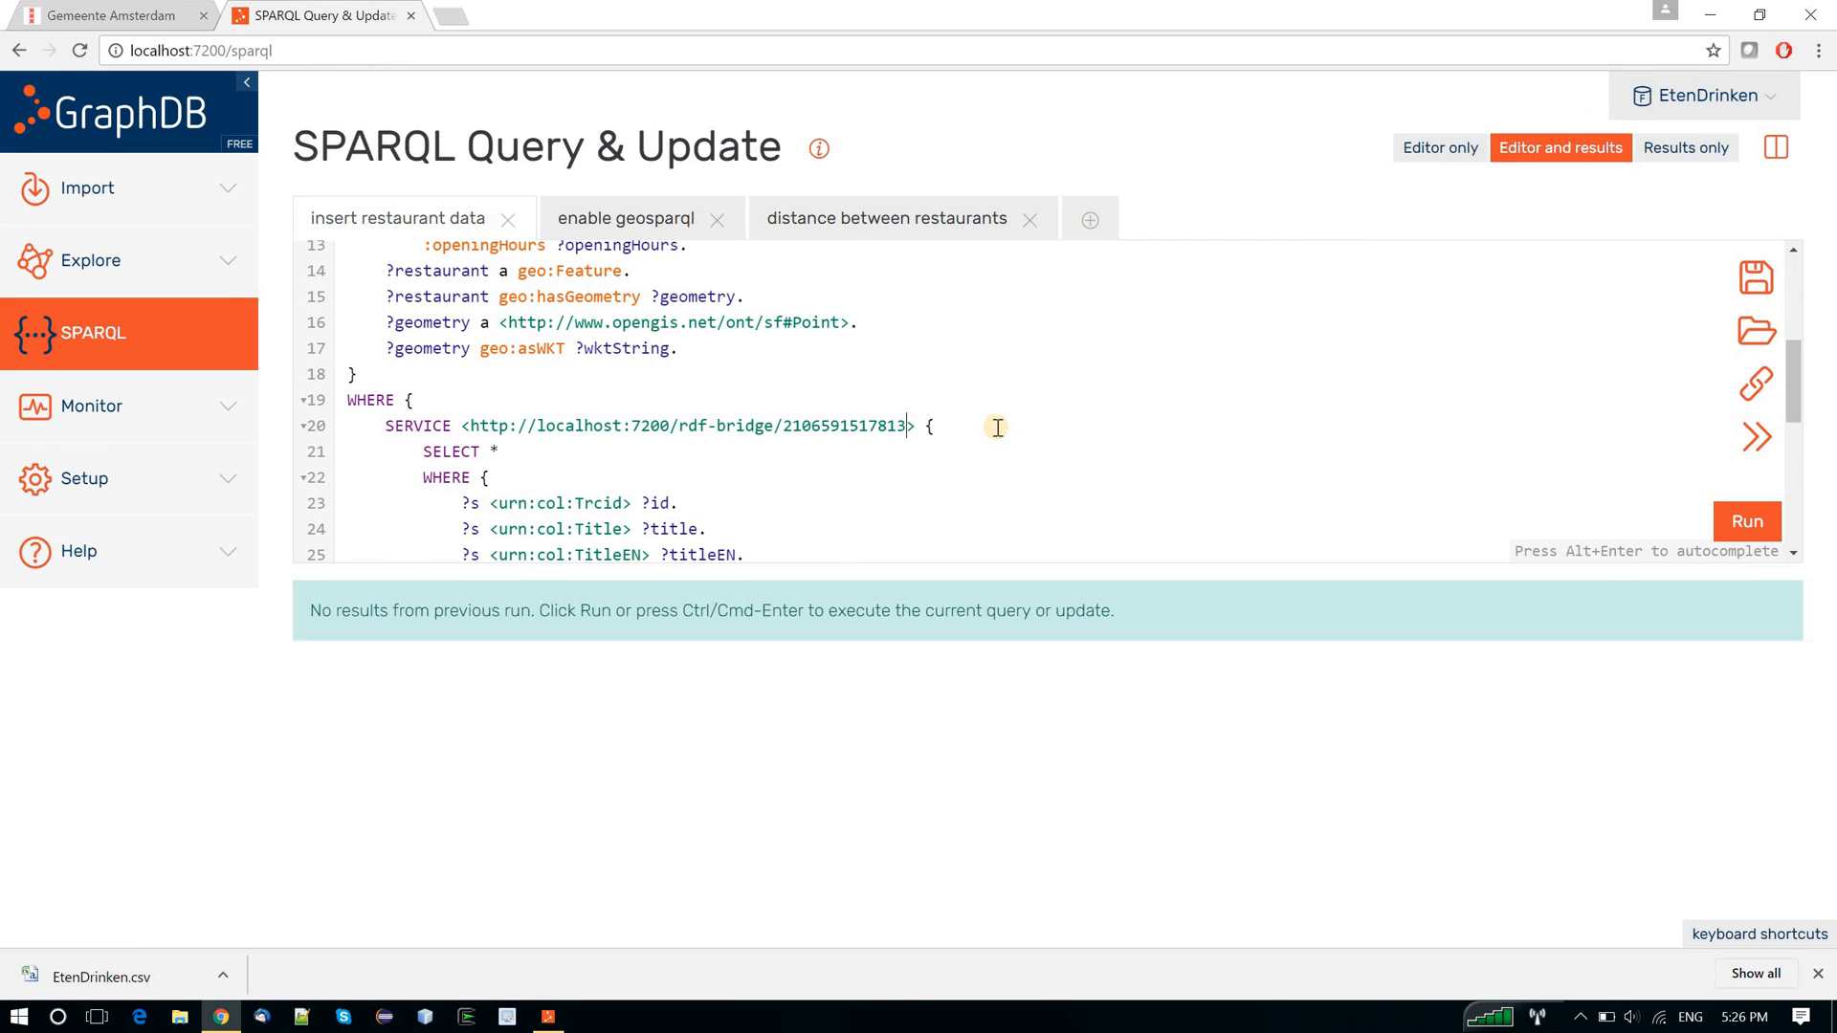
- Run the "insert restaurant data" update on the EtenDrinken repository and the "enable geosparql" update that switches on the GeoSPARQL plugin
left_click(1752, 522)
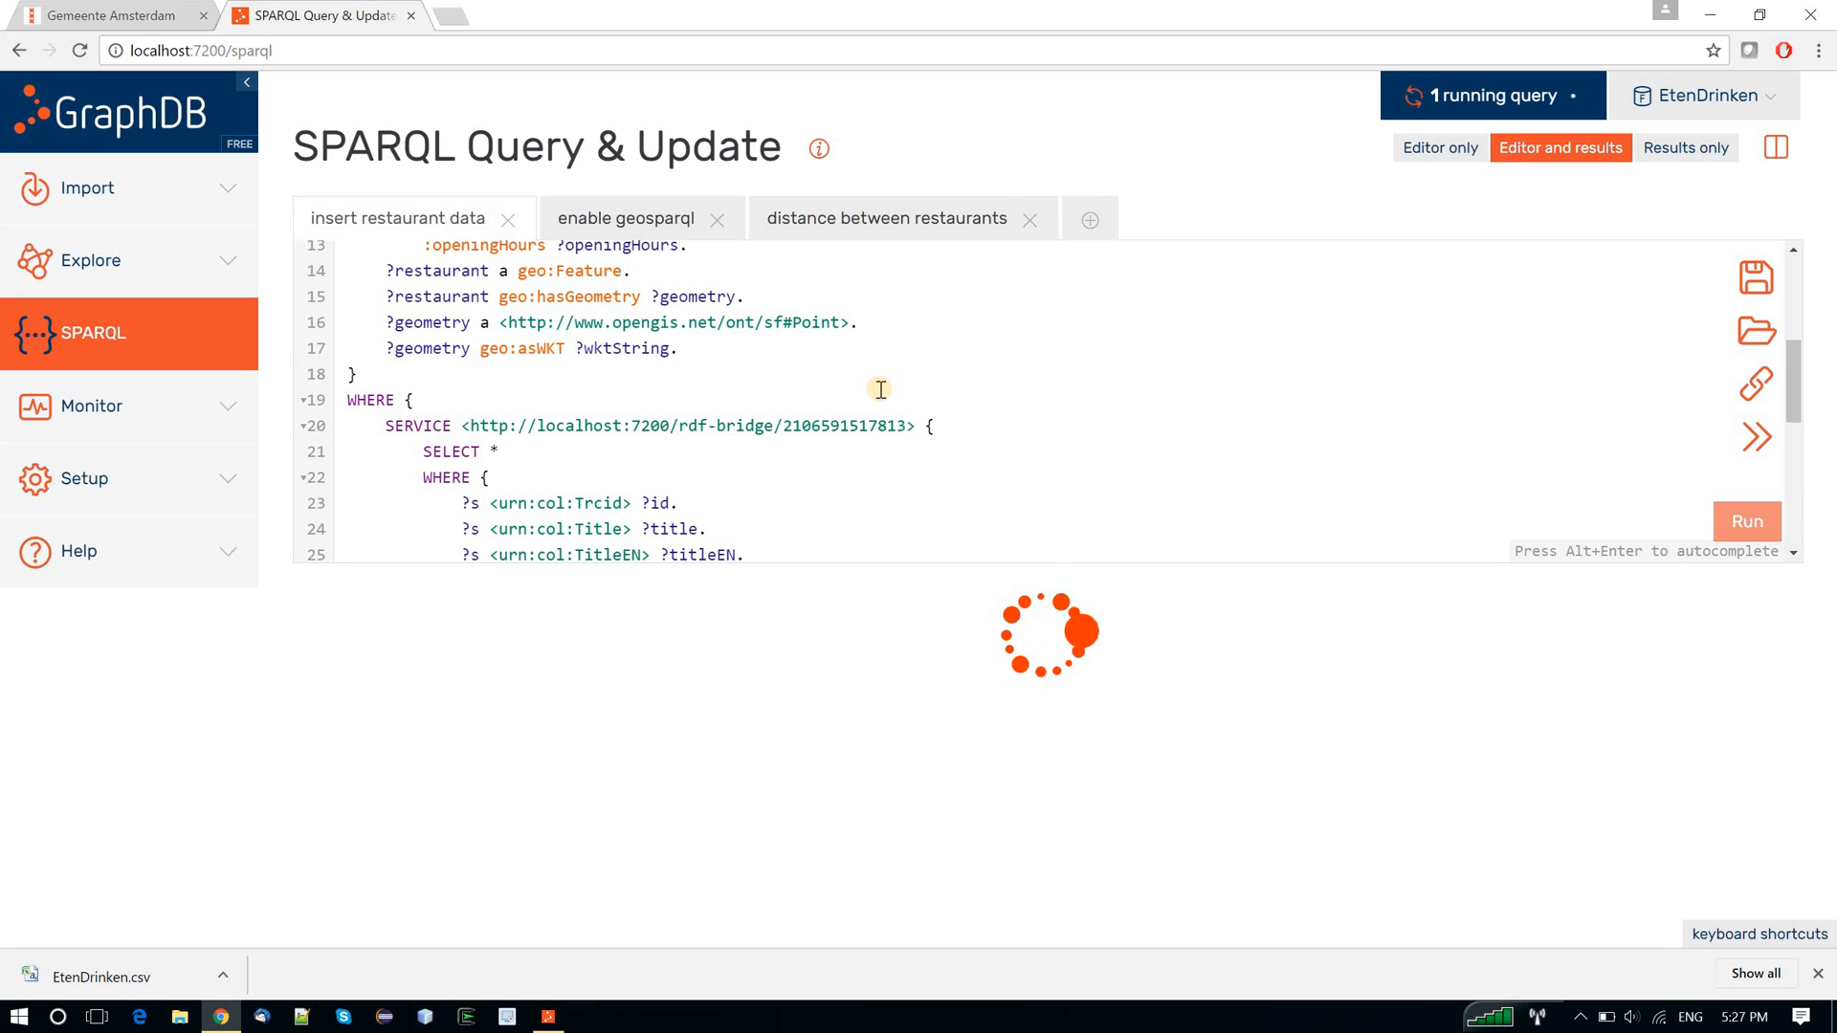
left_click(621, 225)
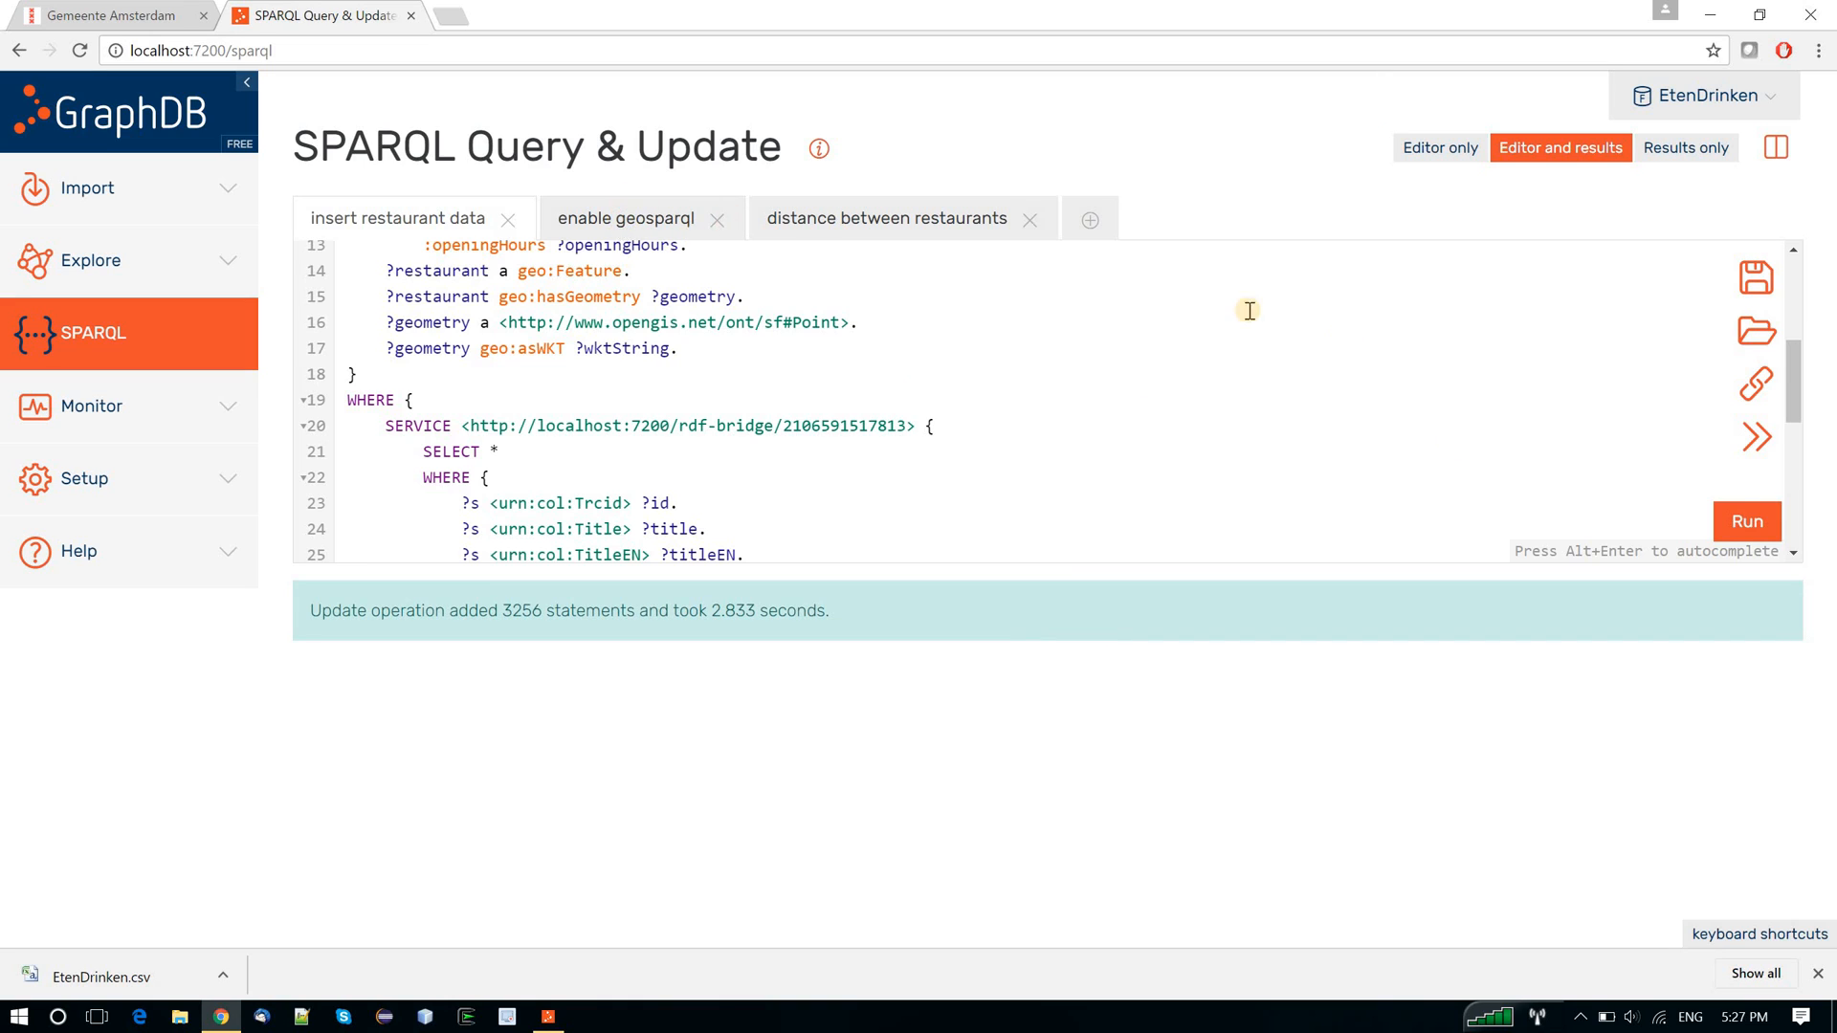
left_click(1745, 526)
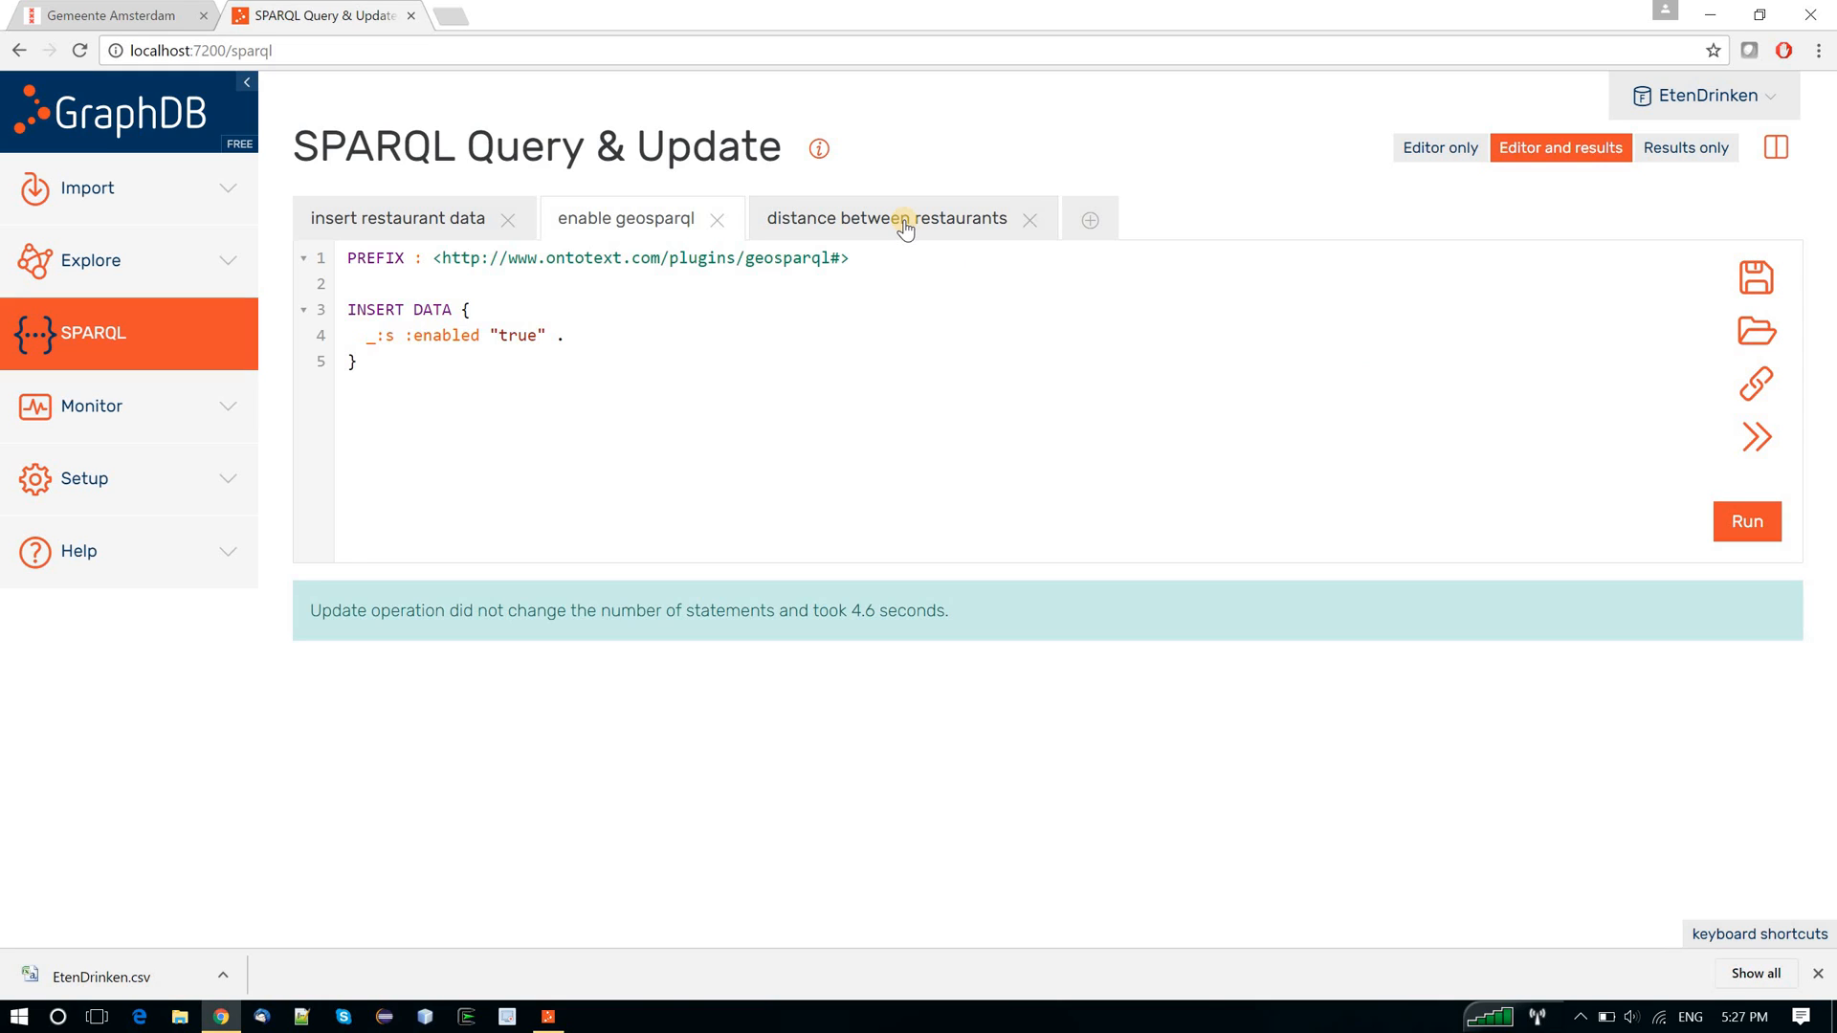
- Run the "distance between restaurants" query, which pairs restaurants in the same city, and look through the resulting distances
left_click(905, 229)
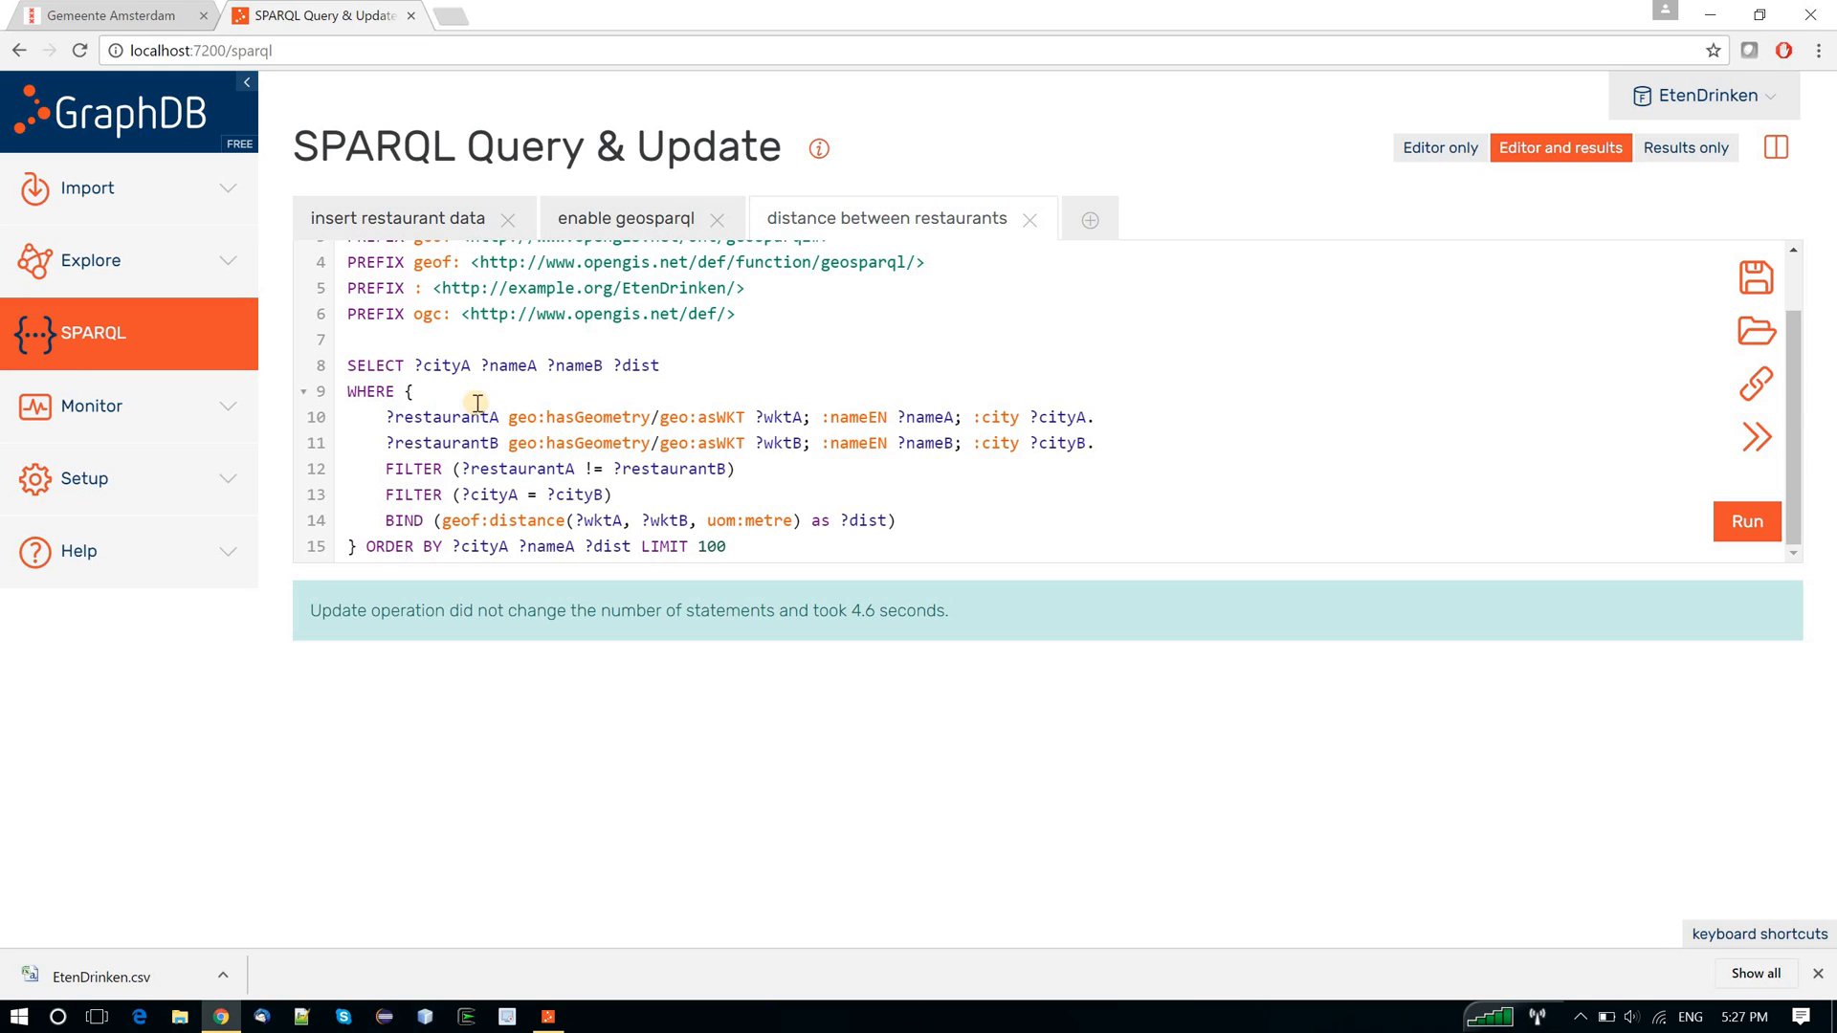
double_click(584, 497)
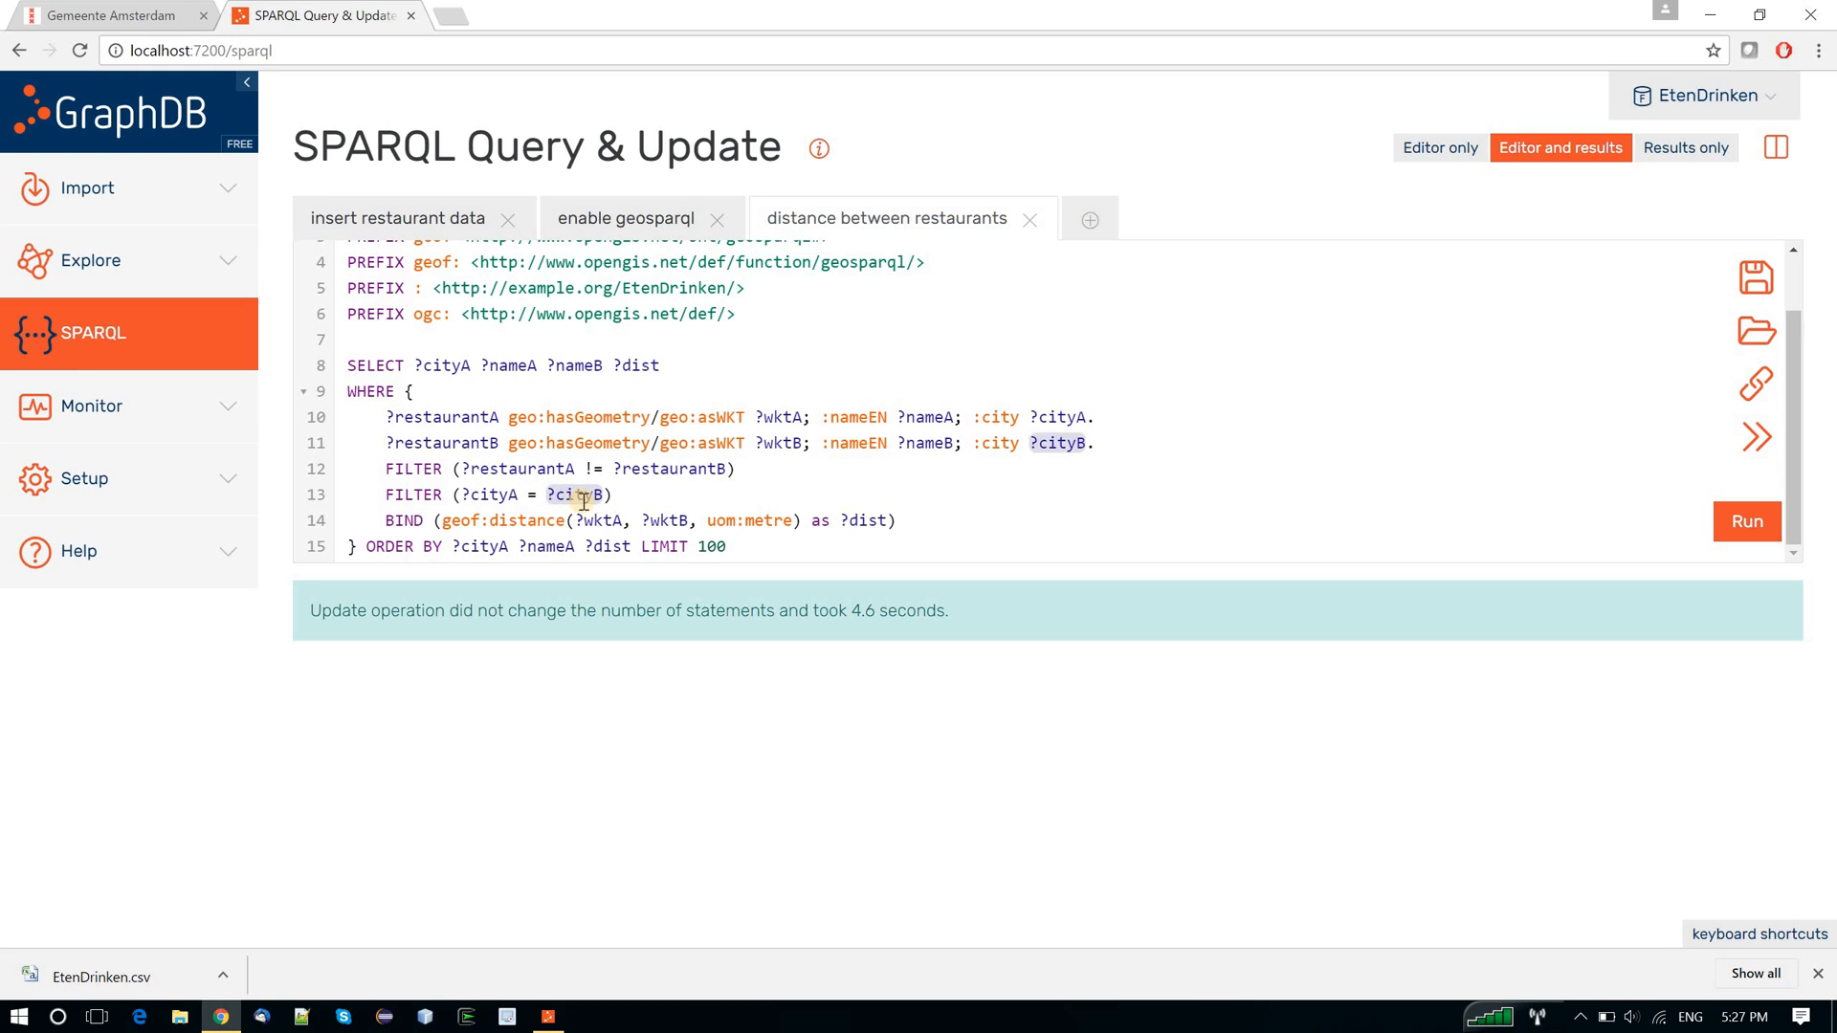
left_click(557, 434)
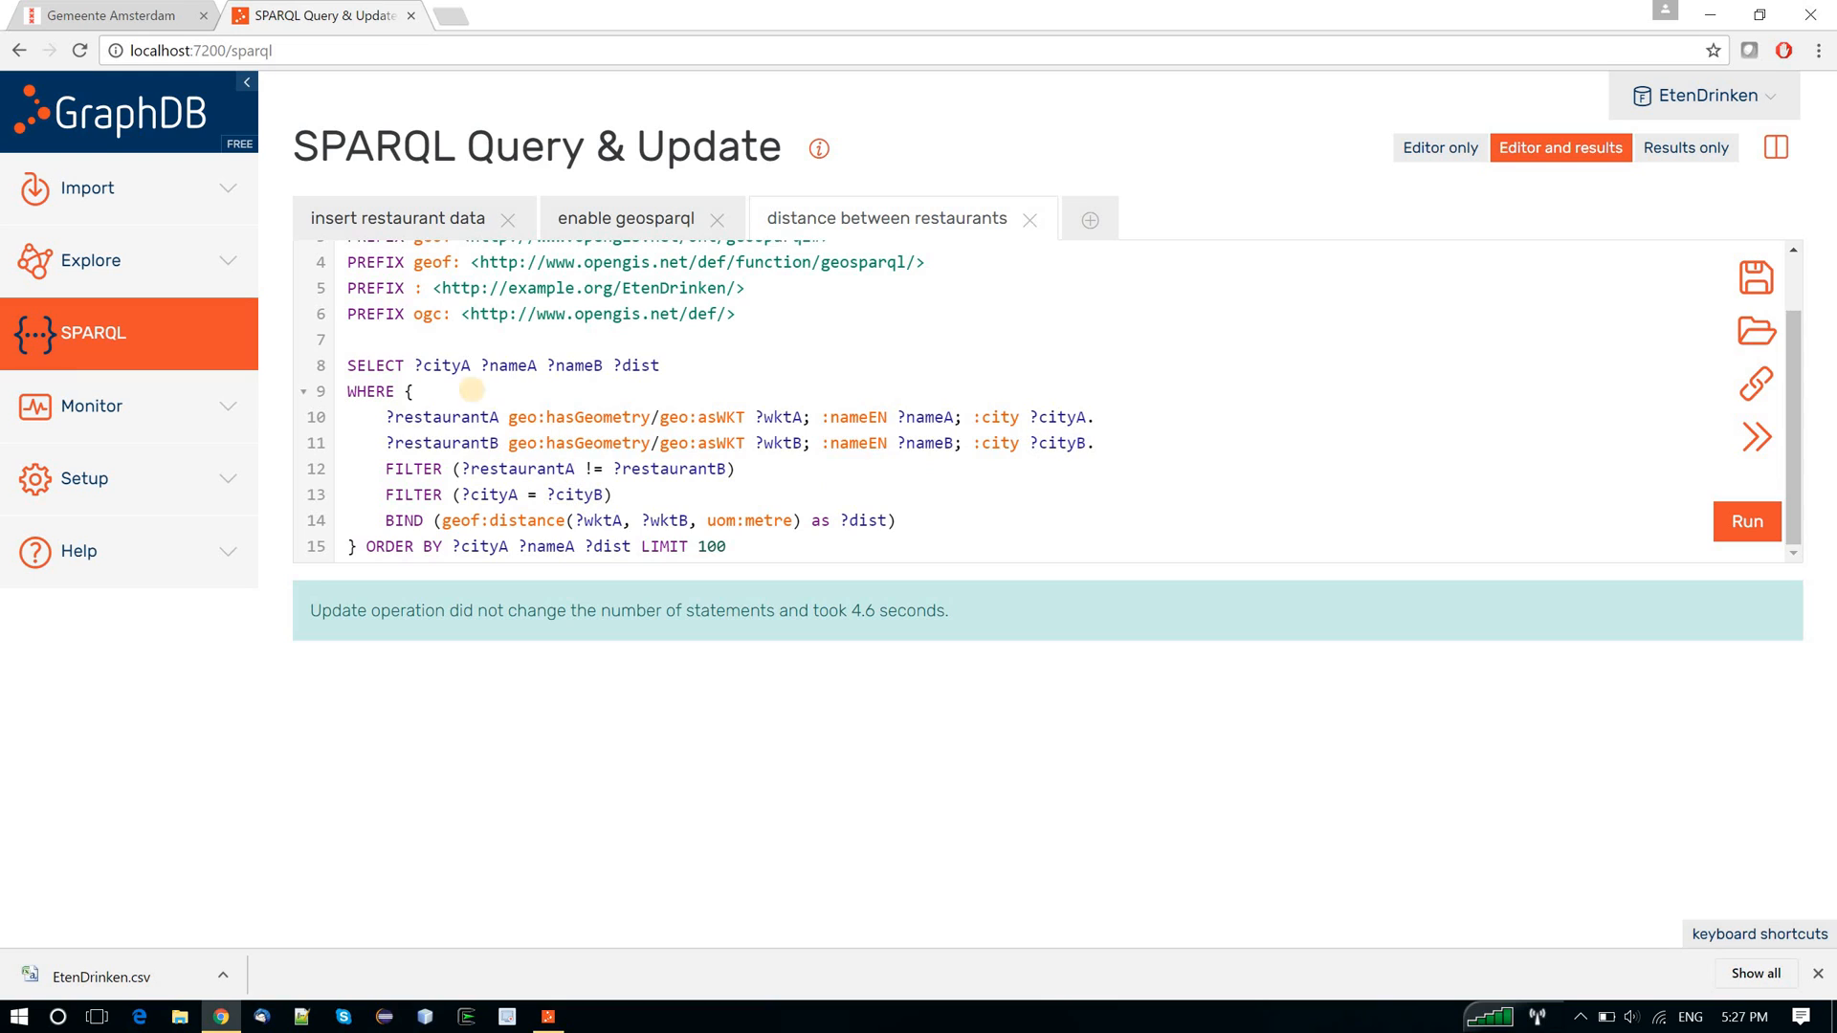
left_click(452, 362)
left_click(523, 379)
left_click(1732, 525)
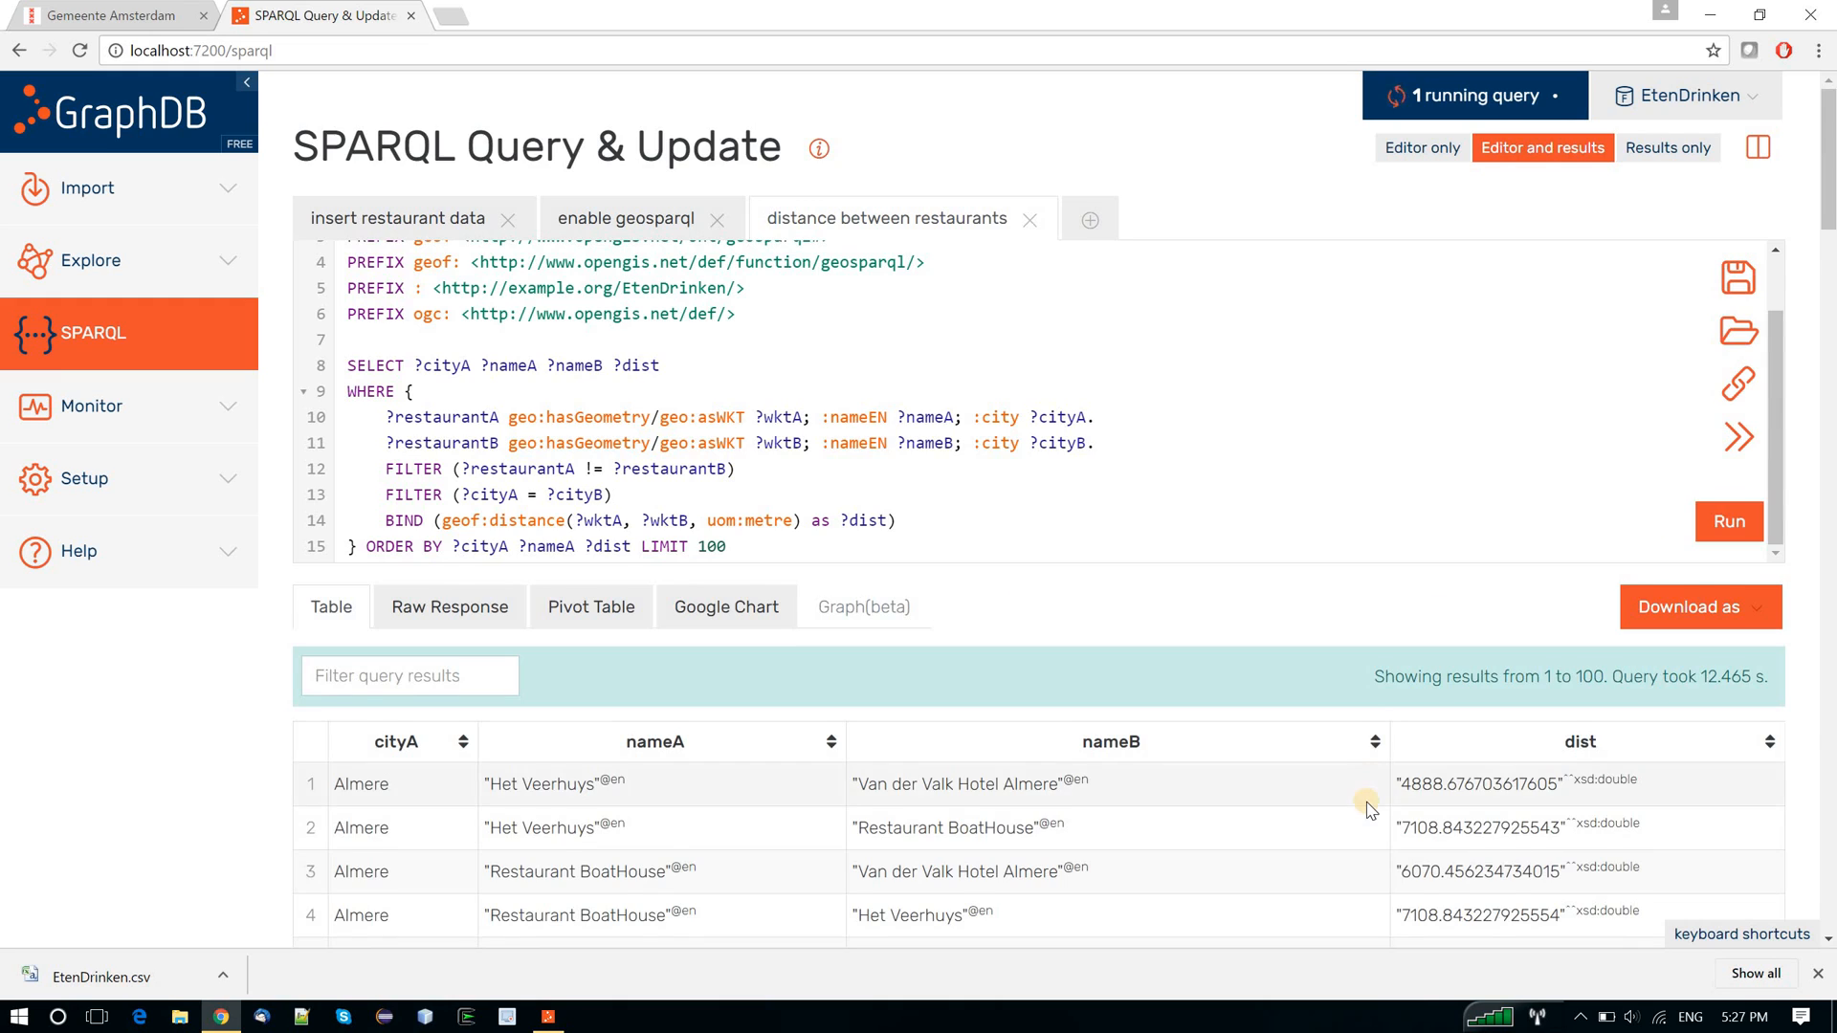
scroll(1369, 809, "down", 3)
scroll(1368, 809, "down", 5)
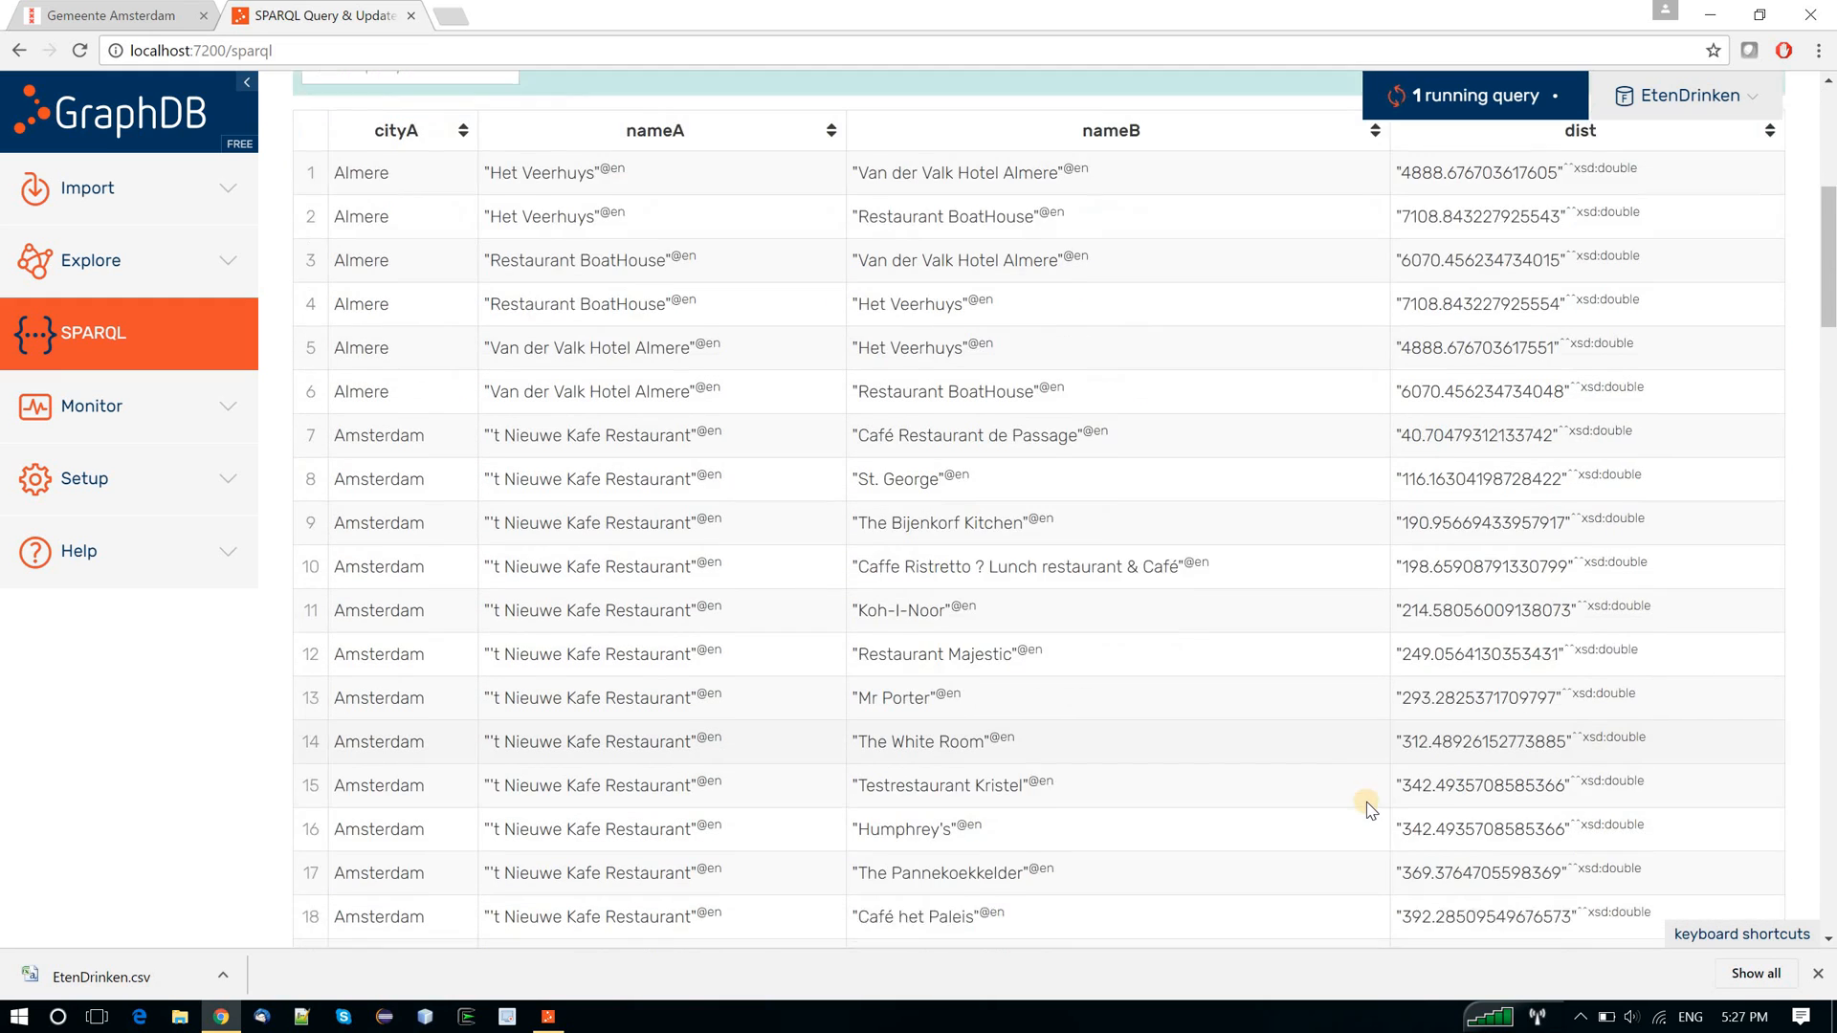